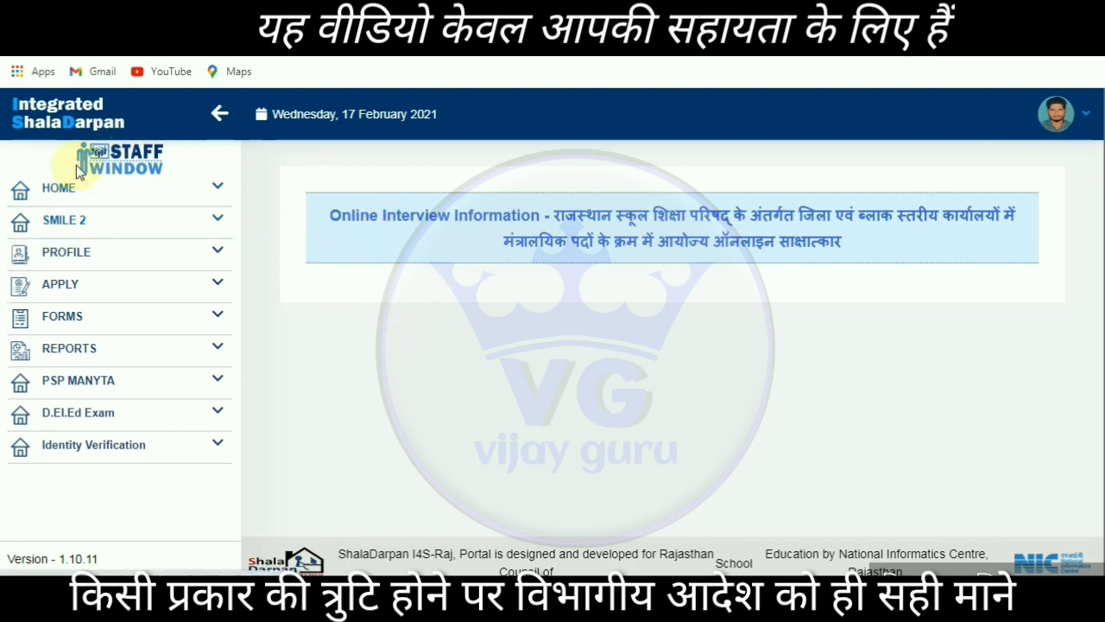
# Step: Open the Confirmation application form for probationer trainees from the Application for Departmental Services forms
pyautogui.click(68, 328)
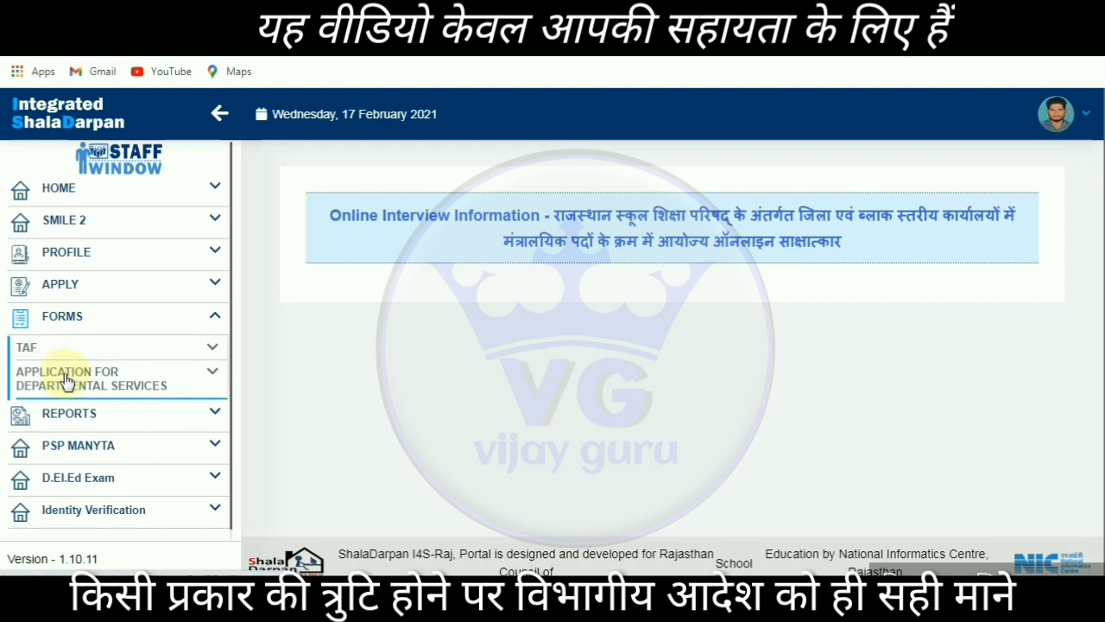
pyautogui.click(67, 380)
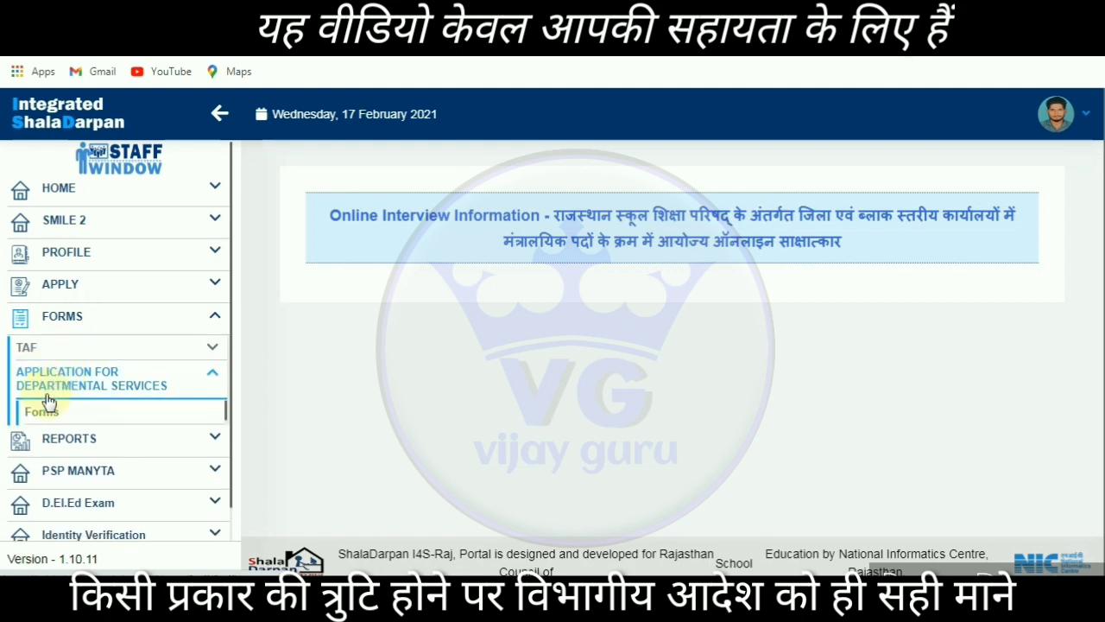
pyautogui.click(45, 415)
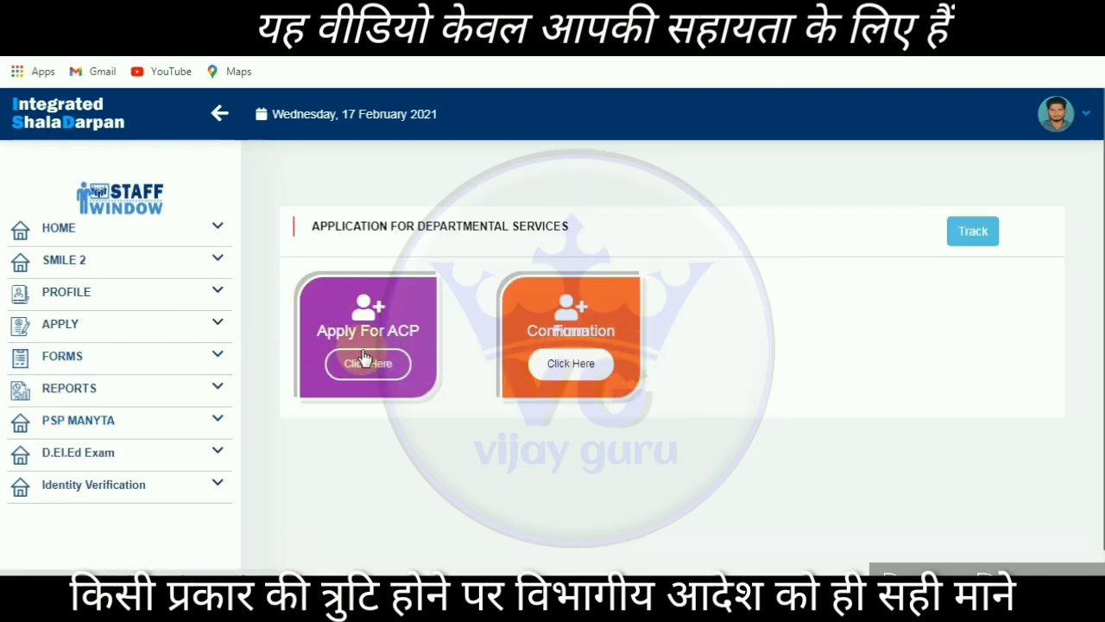
pyautogui.click(384, 365)
pyautogui.click(574, 371)
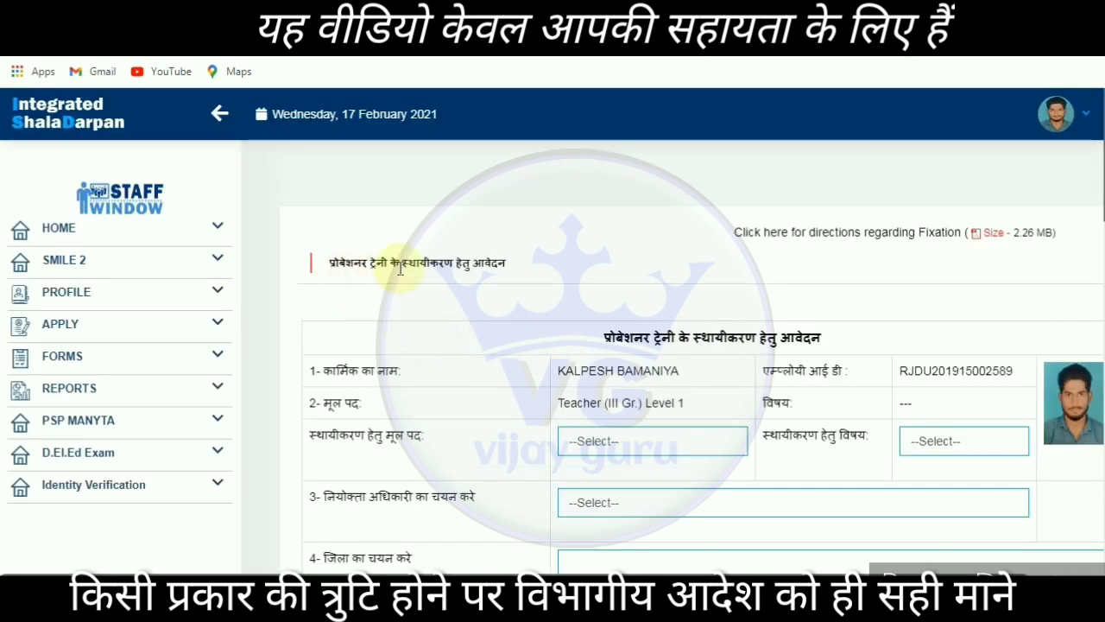
# Step: Review the employee's name, employee ID, basic post and subject at the start of the confirmation application
pyautogui.scroll(-2, 685, 246)
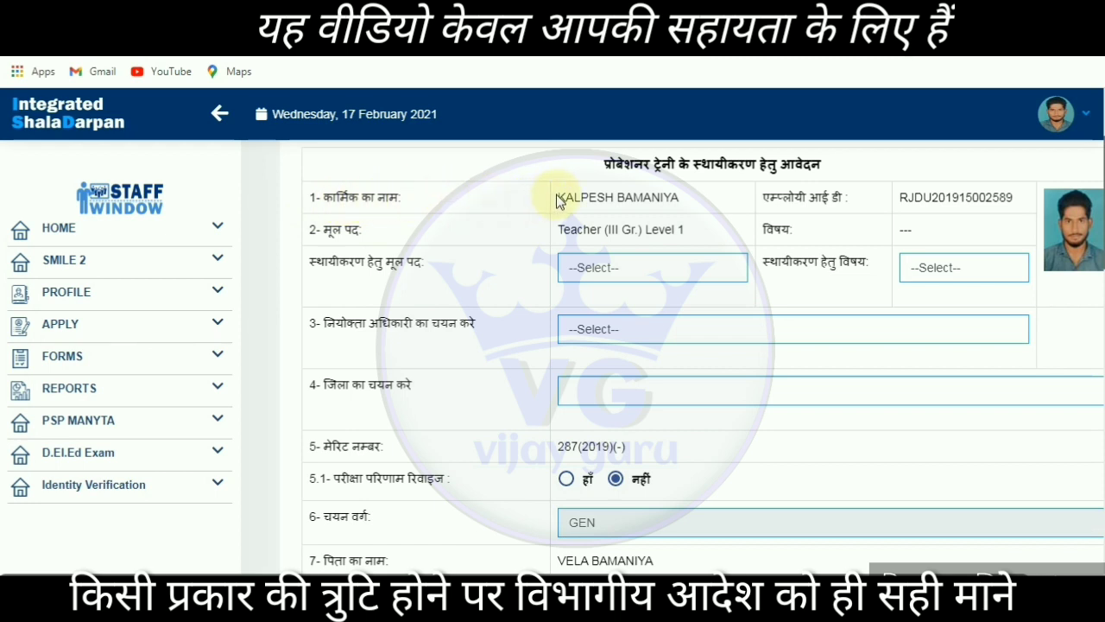
pyautogui.moveTo(557, 198); pyautogui.dragTo(773, 212)
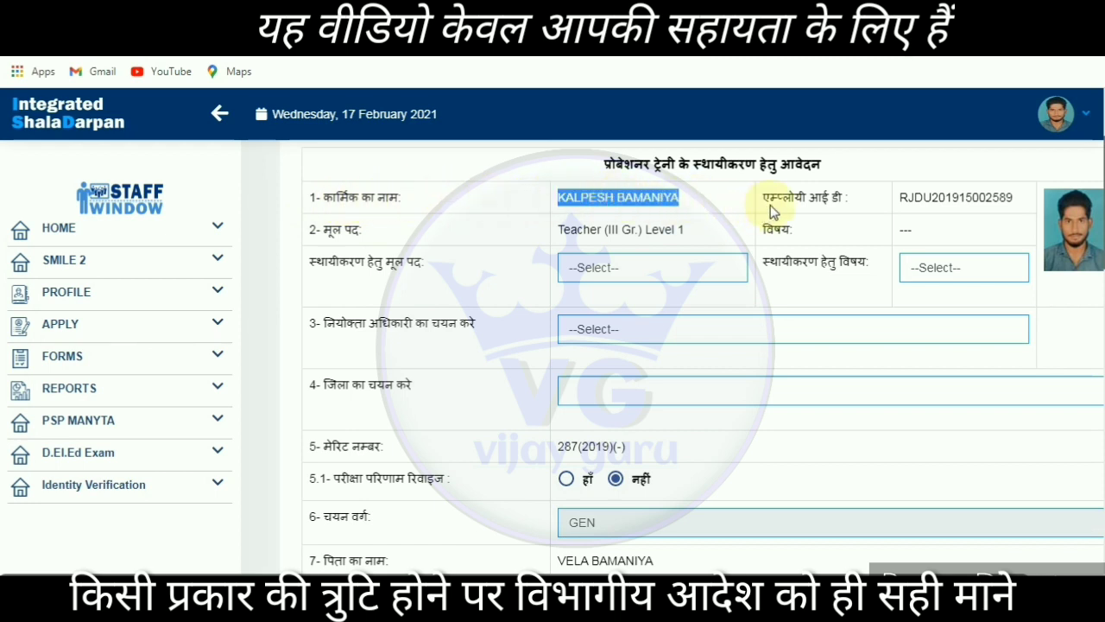
pyautogui.click(774, 212)
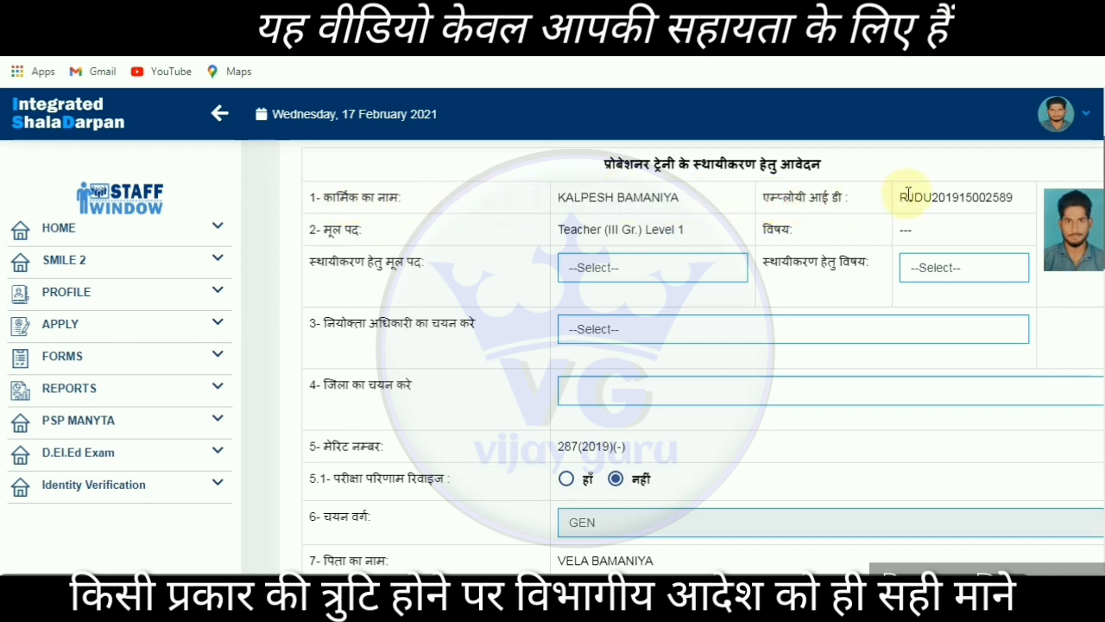
pyautogui.moveTo(898, 197); pyautogui.dragTo(1024, 200)
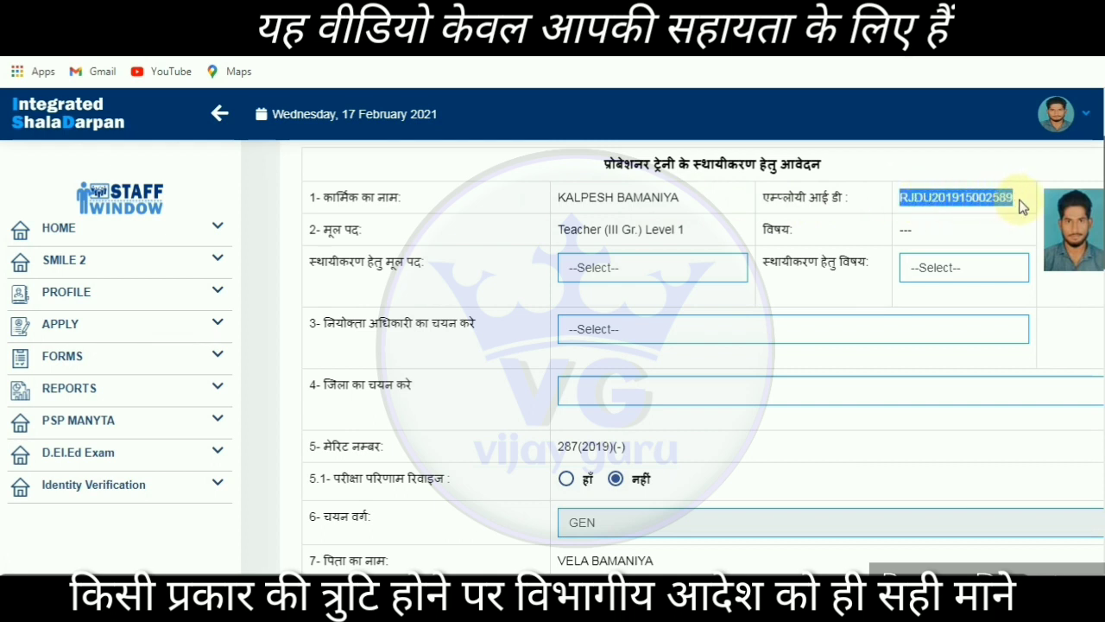
pyautogui.click(949, 198)
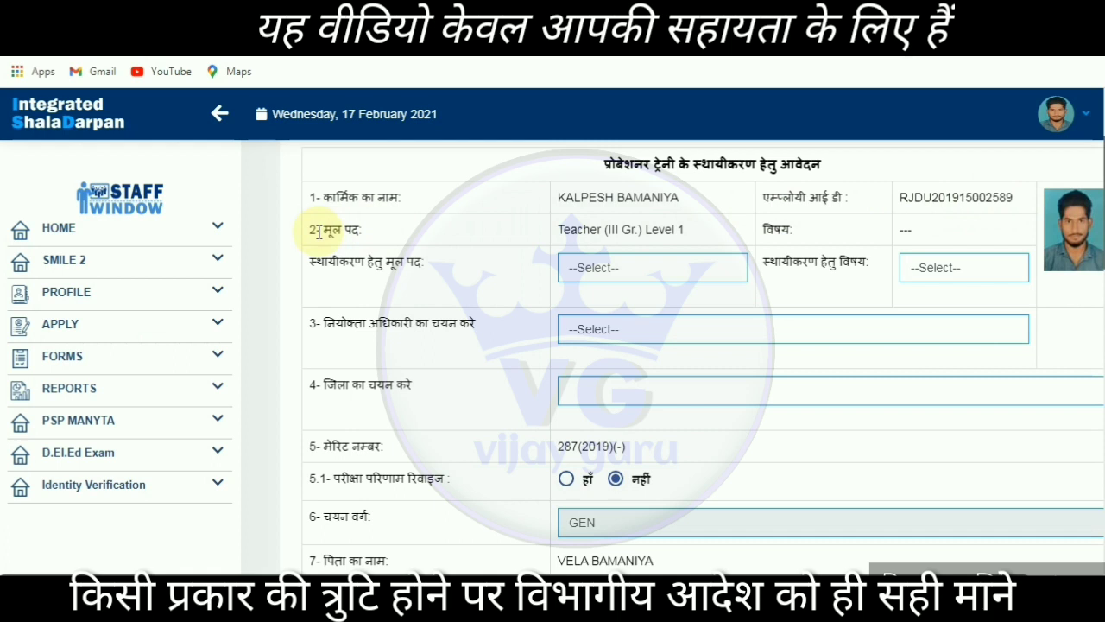
pyautogui.moveTo(319, 230); pyautogui.dragTo(367, 230)
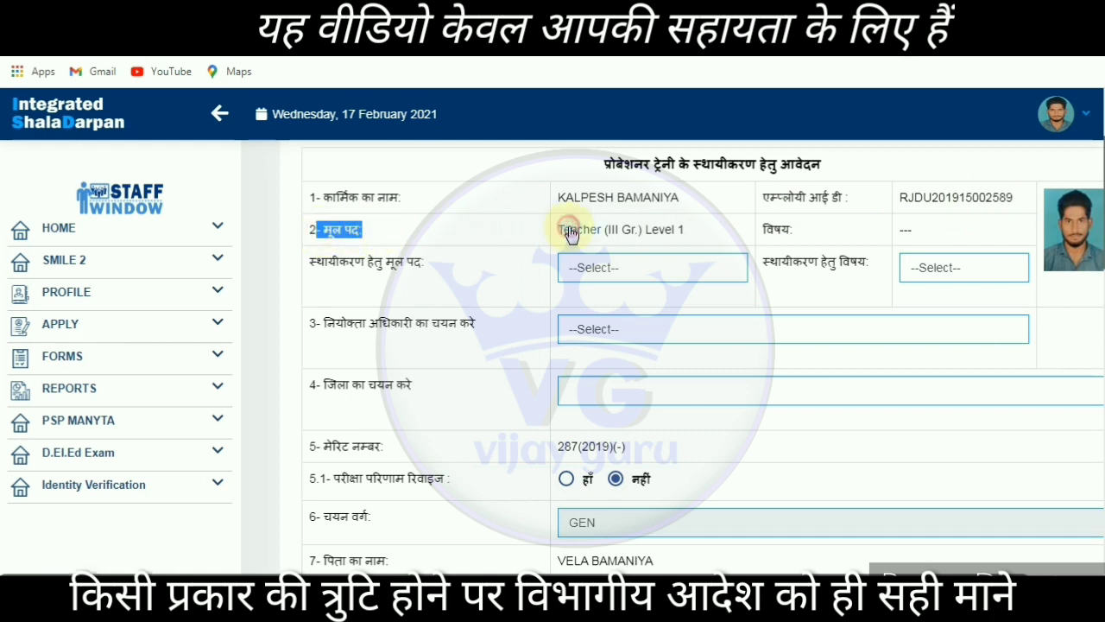
pyautogui.click(569, 230)
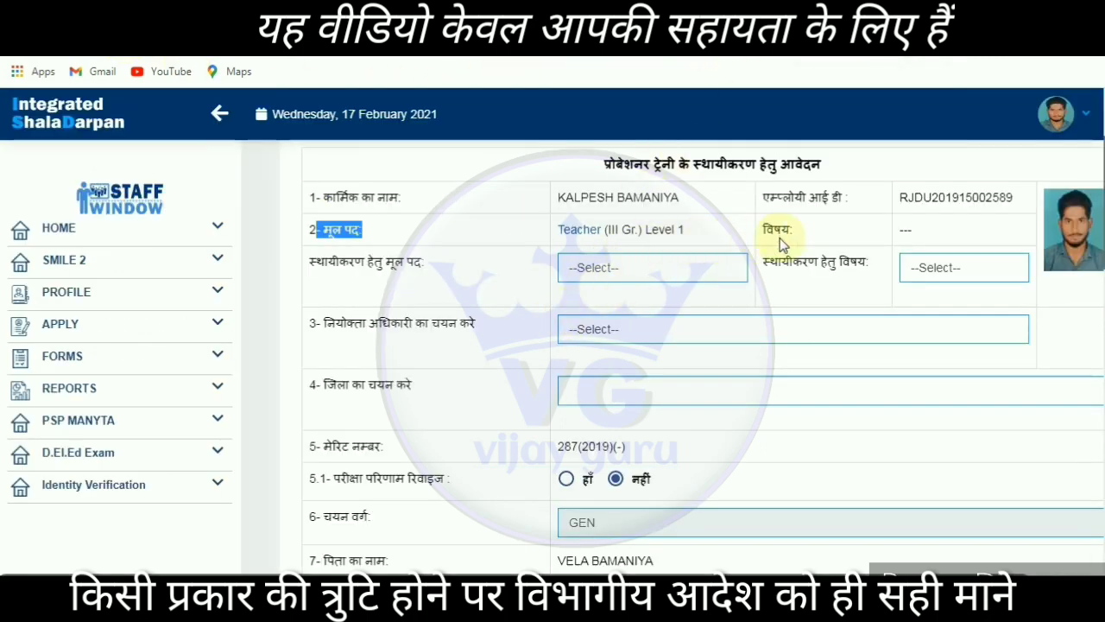
pyautogui.click(917, 225)
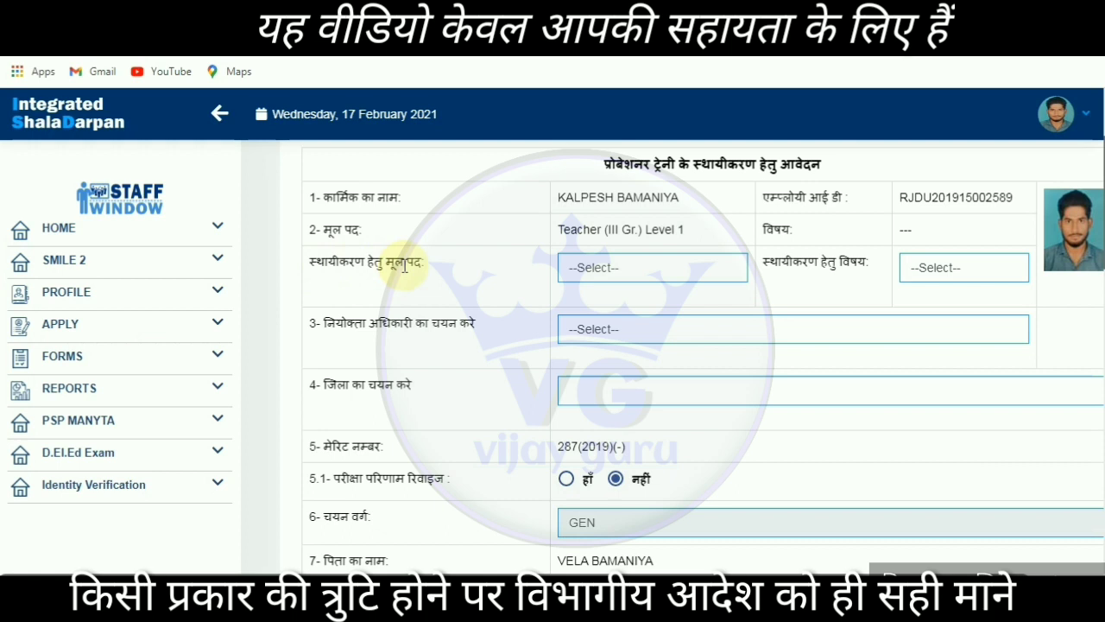
# Step: Set the post for confirmation to Teacher (III Gr.) Level 1 and the subject for confirmation to "---"
pyautogui.click(603, 269)
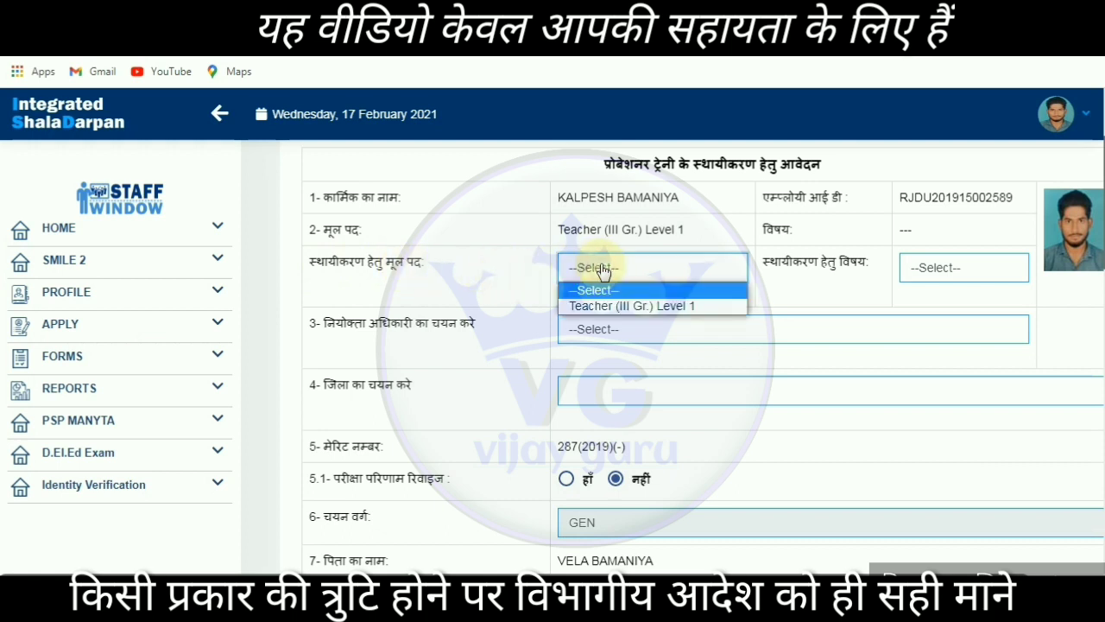
pyautogui.click(601, 307)
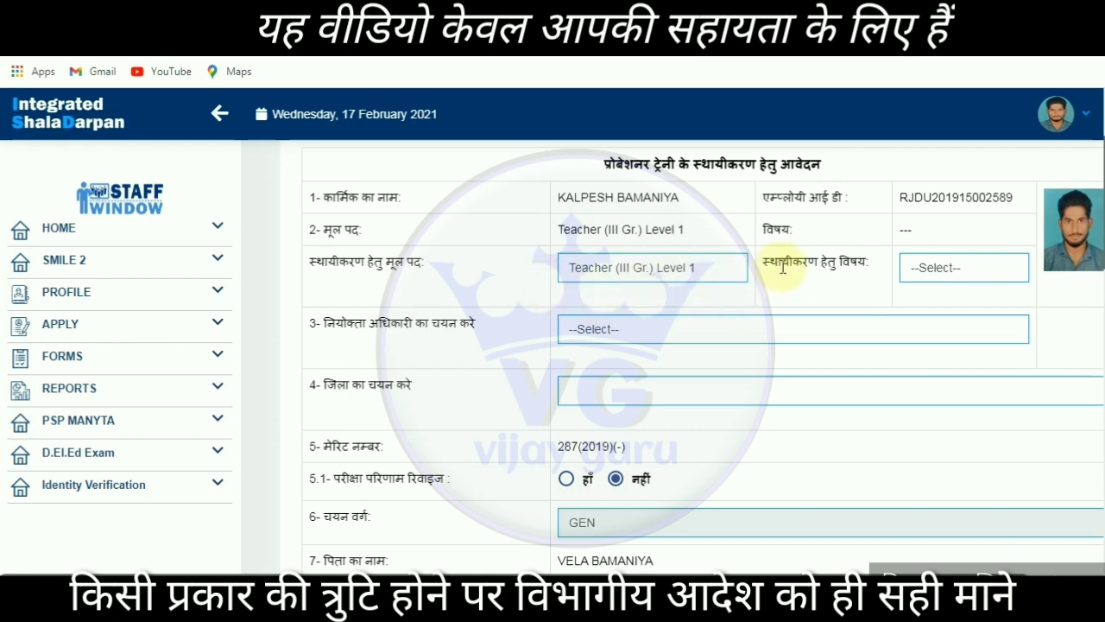
pyautogui.click(943, 273)
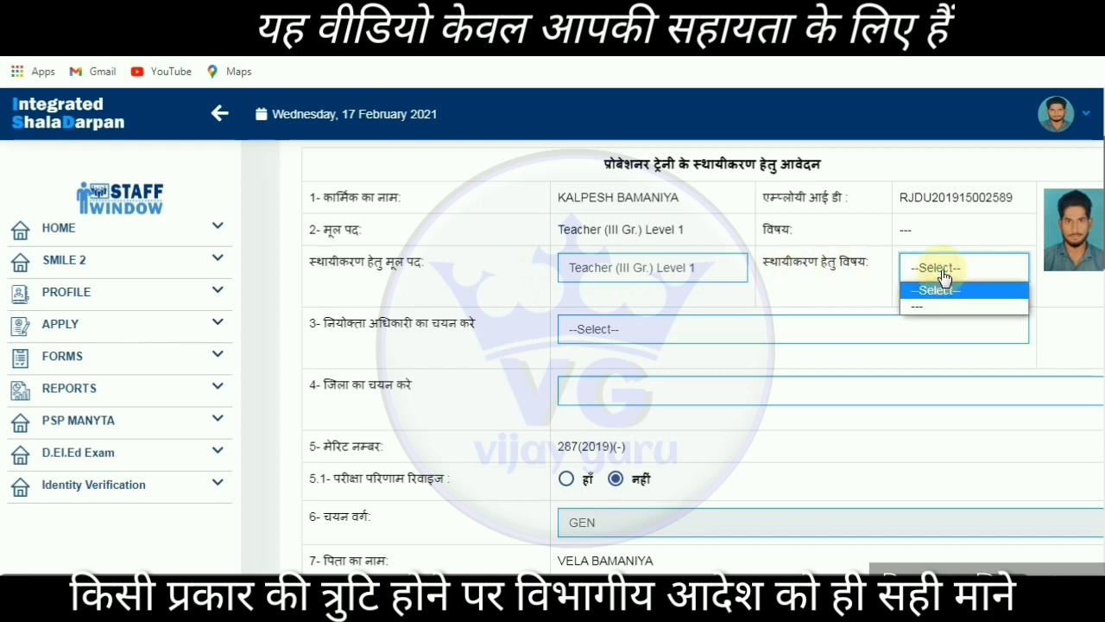
pyautogui.click(931, 305)
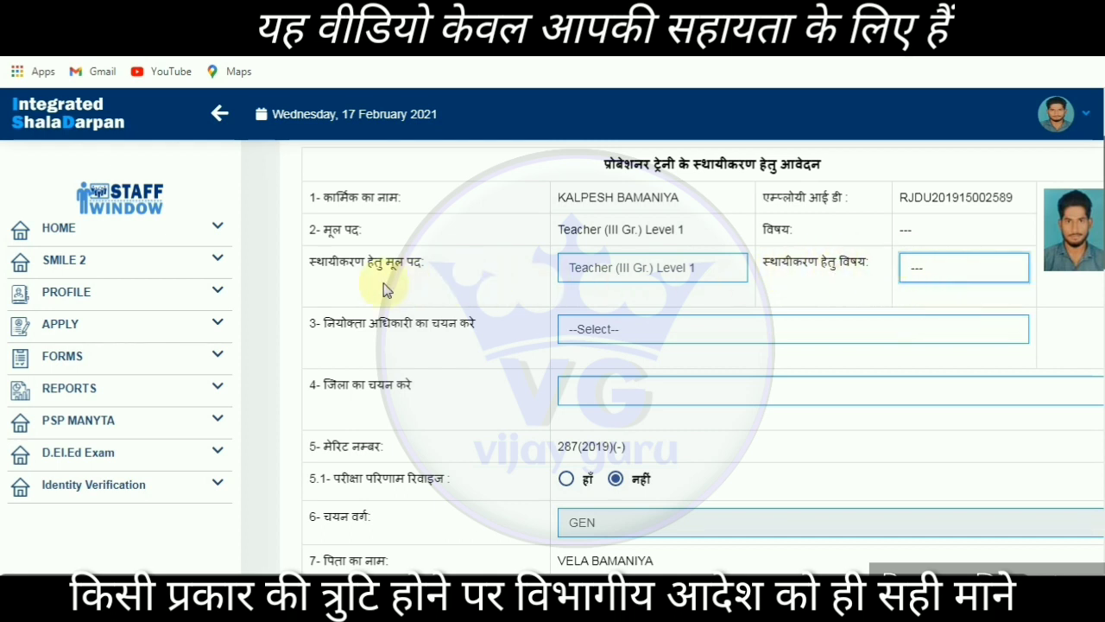
# Step: Choose विकास अधिकारी as the appointing officer in item 3 of the application
pyautogui.scroll(-1, 384, 287)
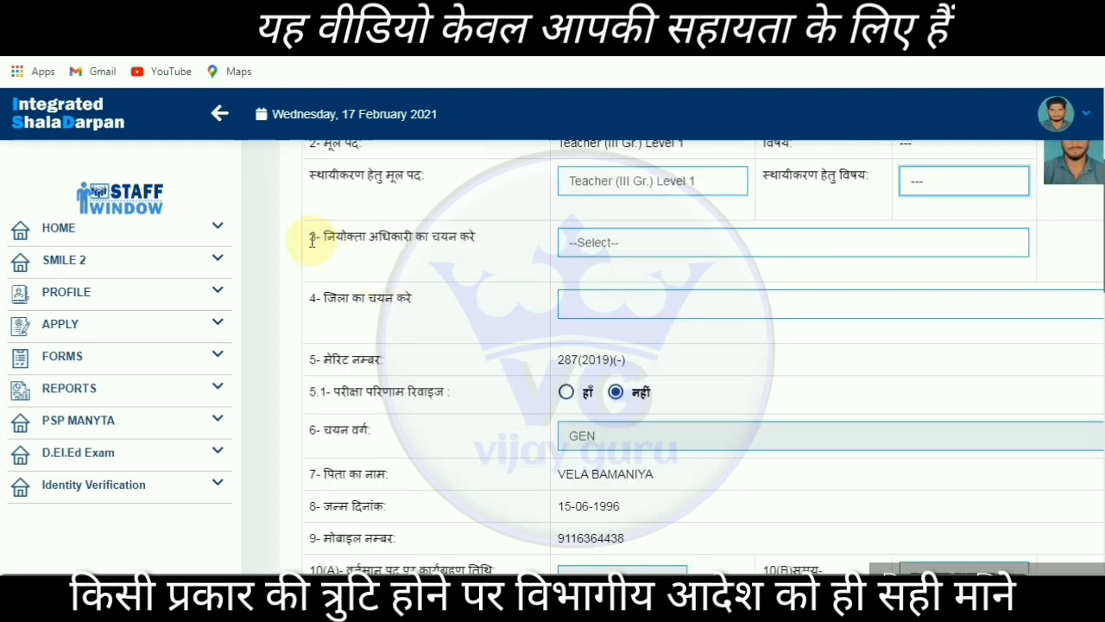
pyautogui.moveTo(312, 240); pyautogui.dragTo(485, 244)
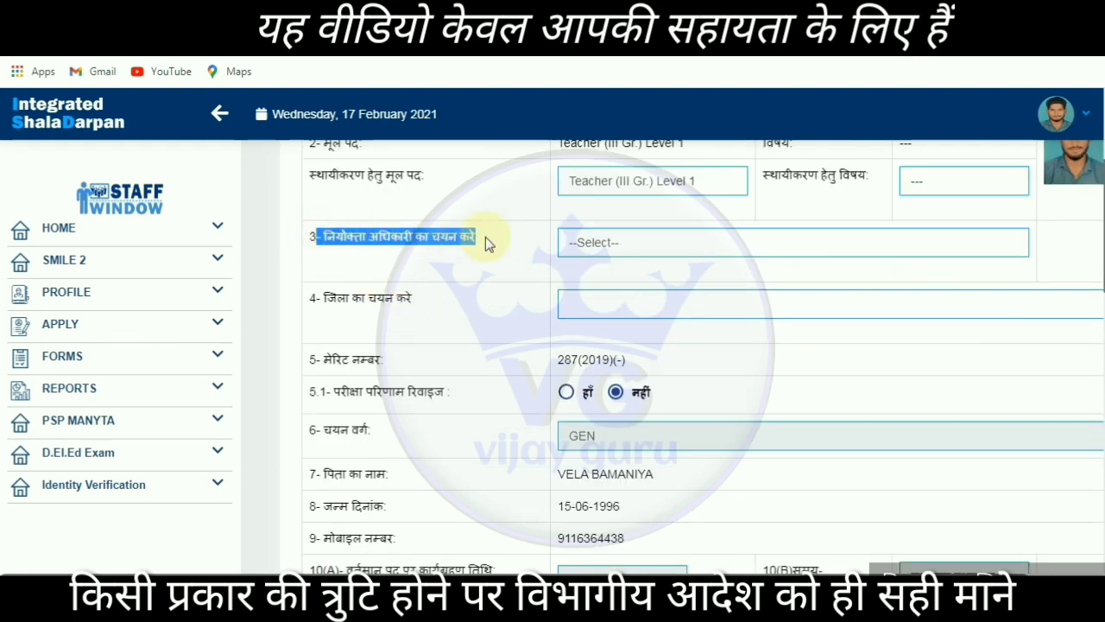
pyautogui.click(481, 239)
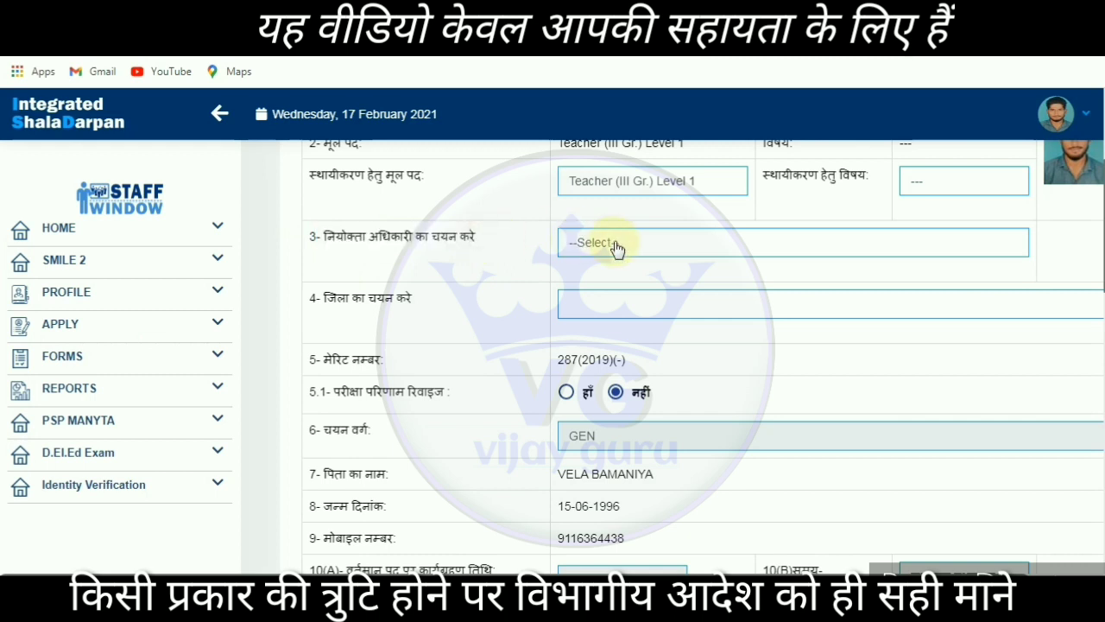
pyautogui.click(616, 245)
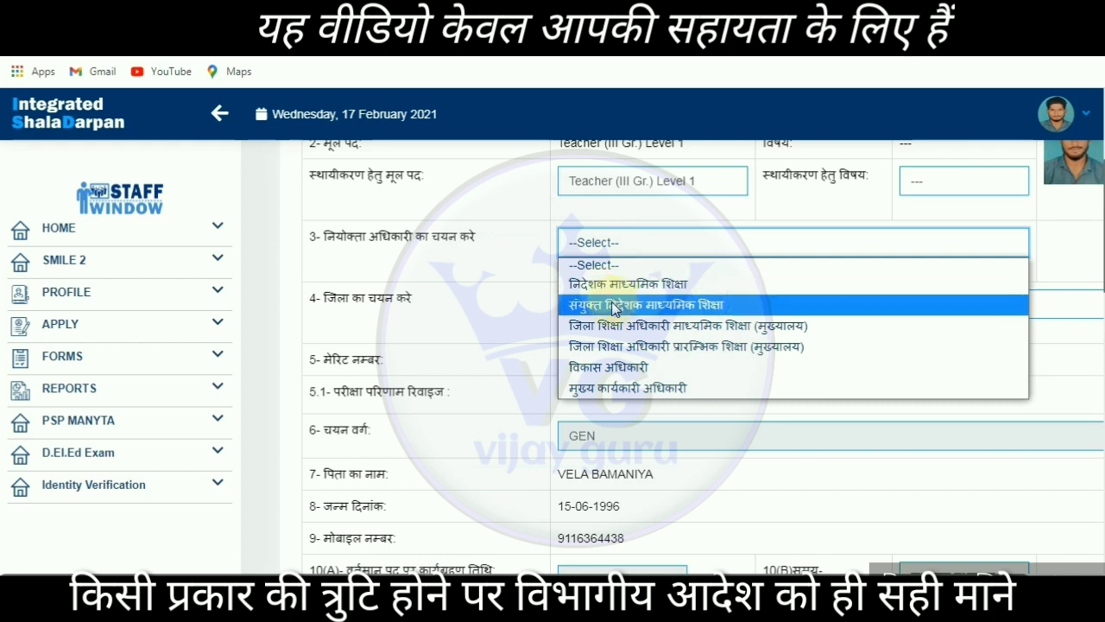
pyautogui.click(618, 372)
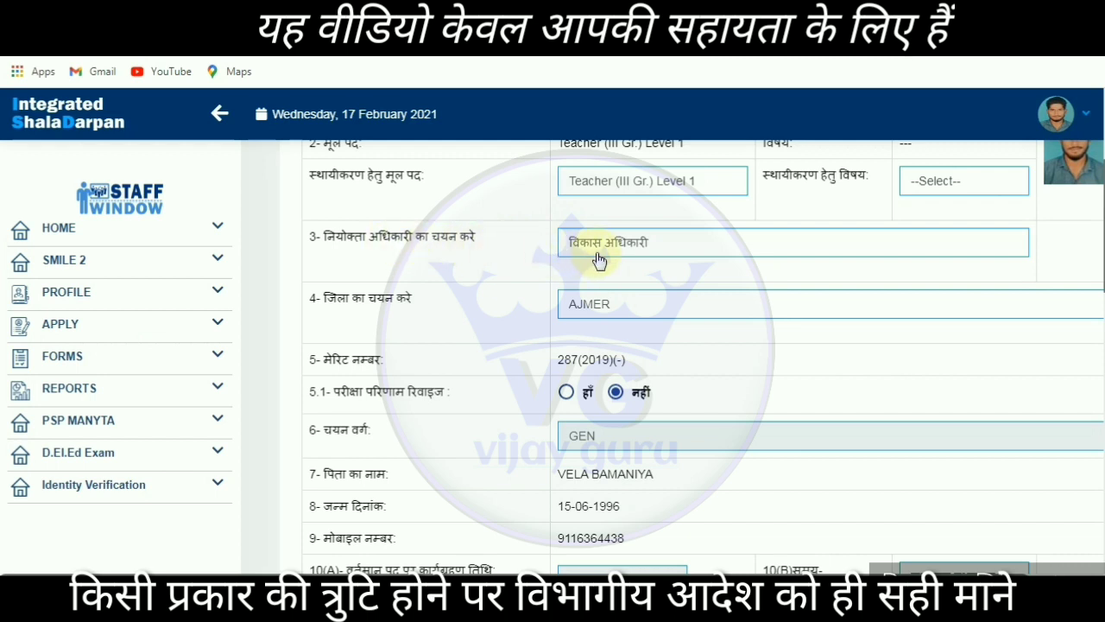
# Step: Set the district in item 4 of the application to DUNGARPUR
pyautogui.moveTo(326, 297); pyautogui.dragTo(449, 308)
pyautogui.click(467, 309)
pyautogui.click(589, 311)
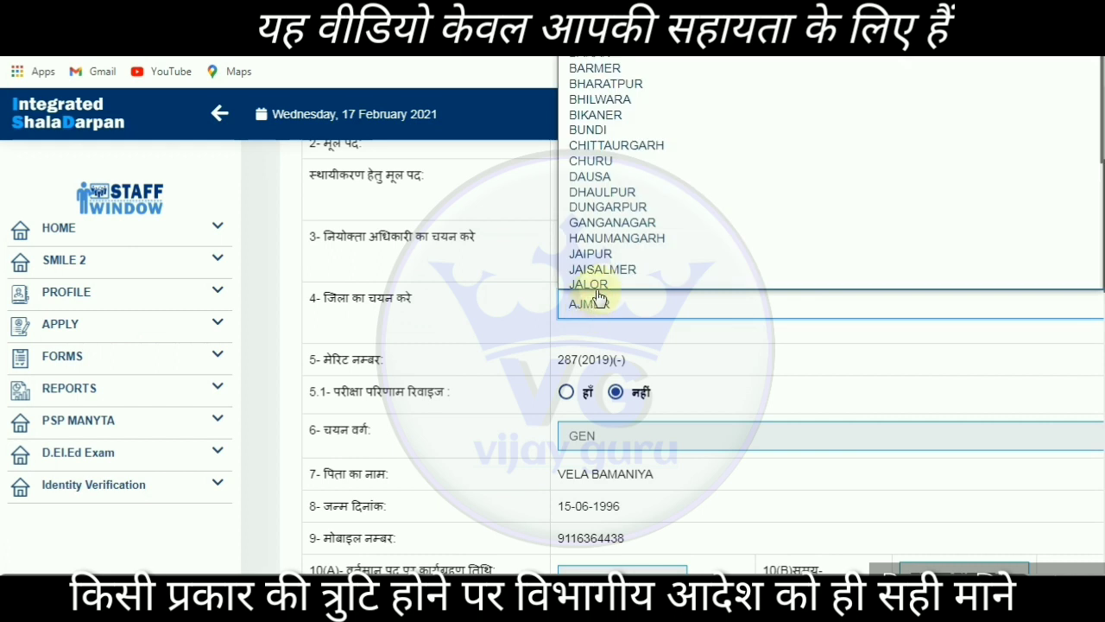
pyautogui.click(604, 205)
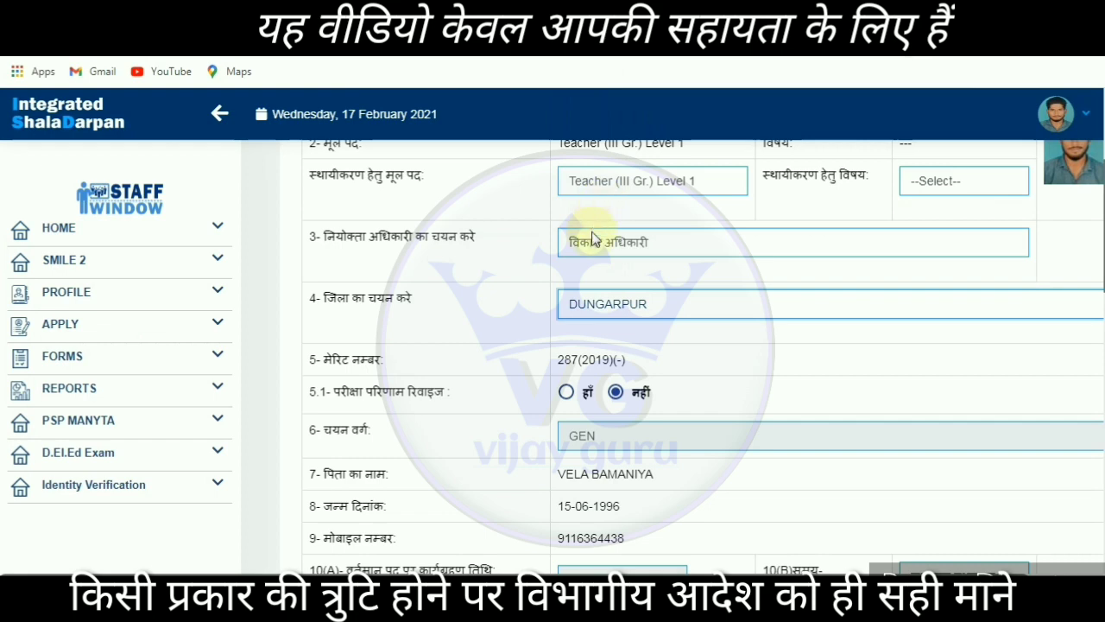
# Step: Set the block for the appointing officer to SABLA
pyautogui.scroll(-1, 576, 304)
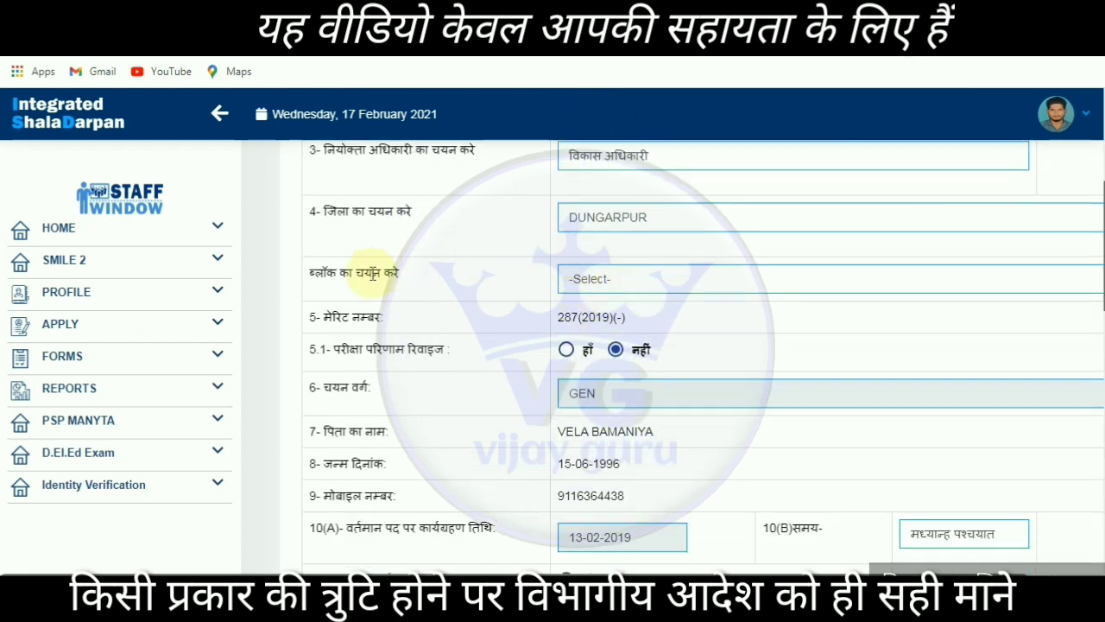
pyautogui.moveTo(308, 273); pyautogui.dragTo(416, 286)
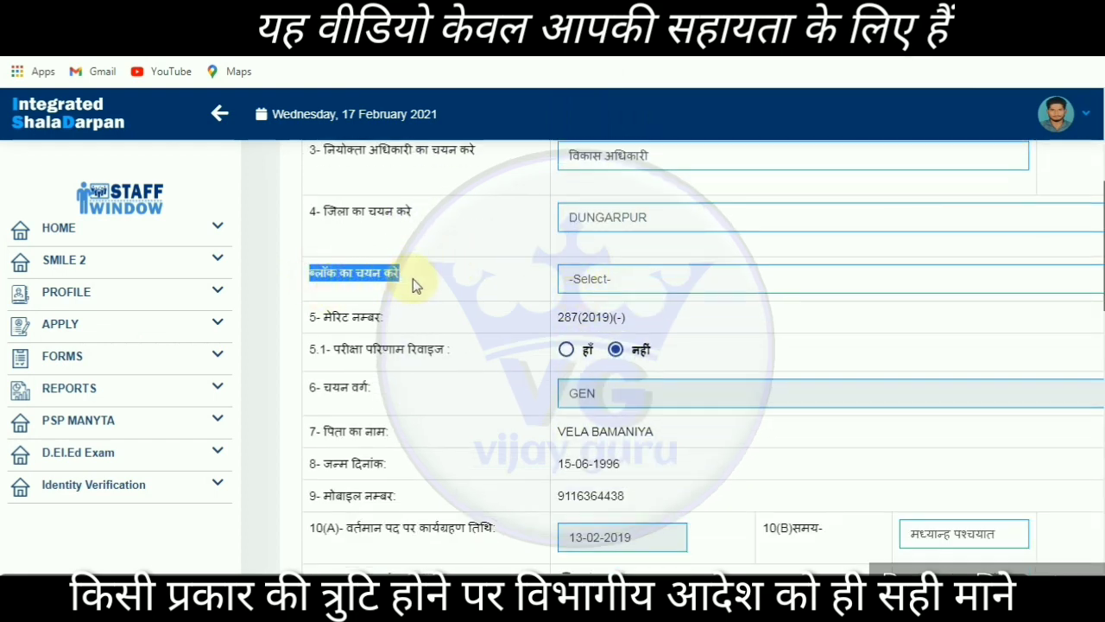
pyautogui.click(414, 280)
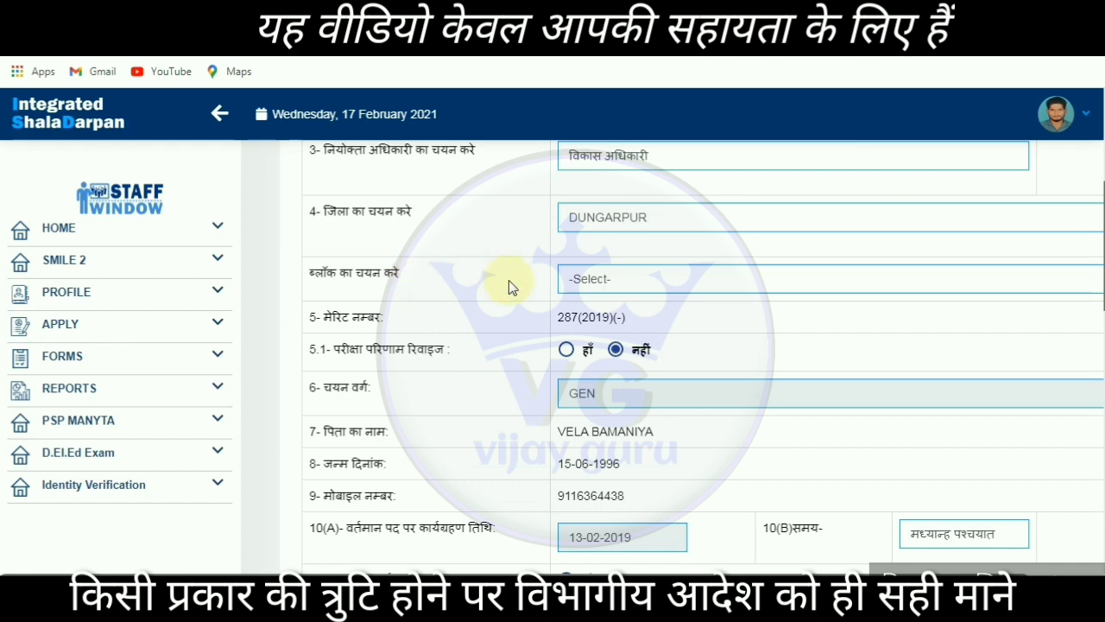
pyautogui.click(580, 279)
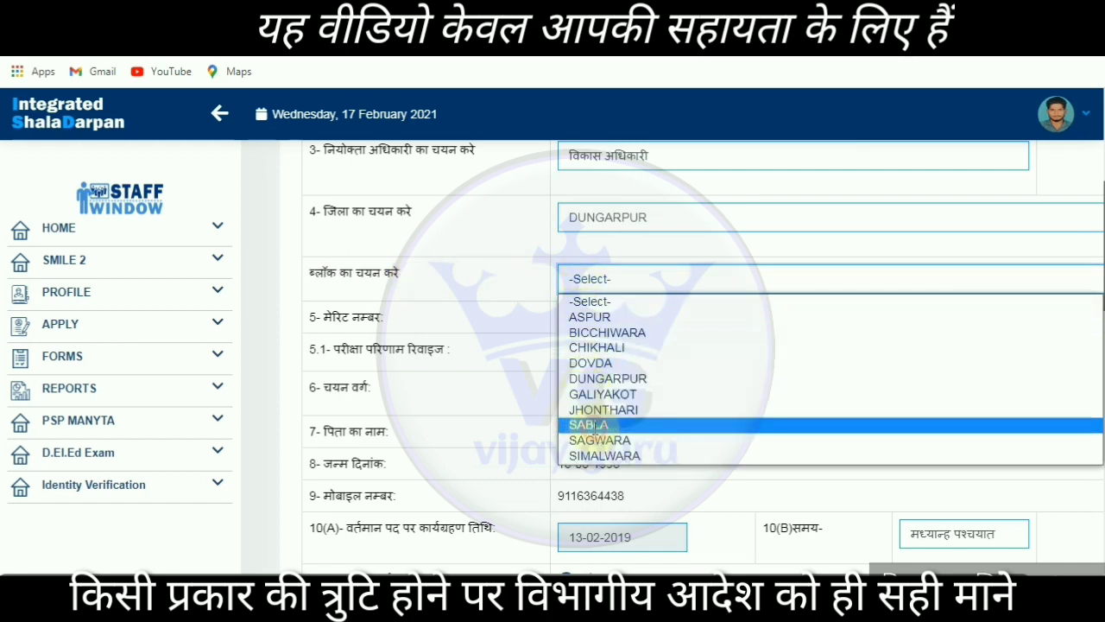
pyautogui.click(592, 426)
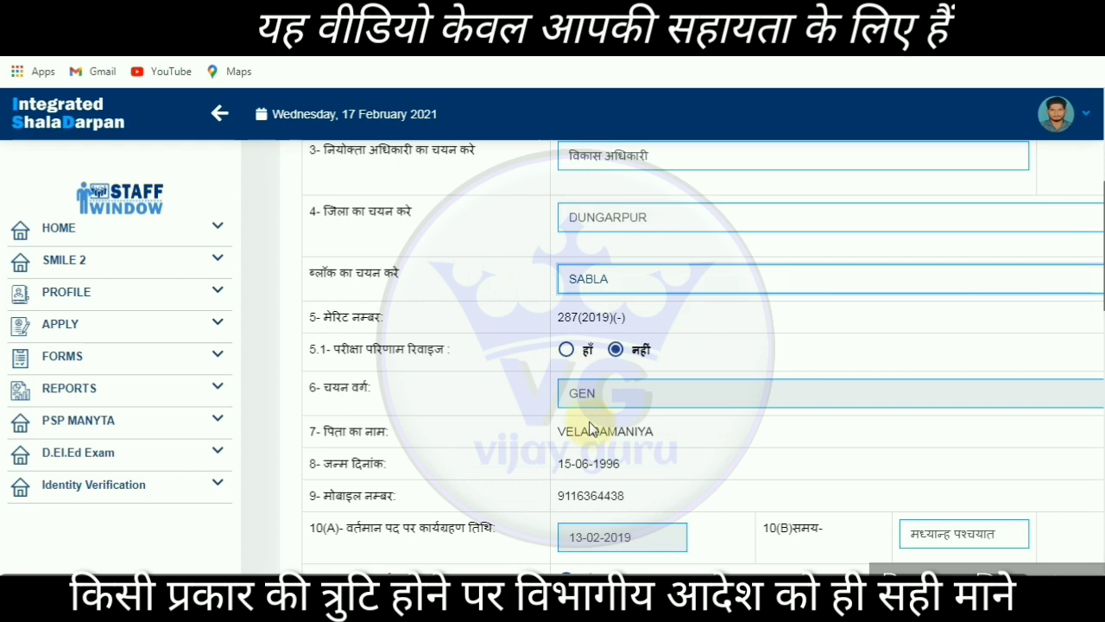
# Step: Review the merit number in item 5 and the revised exam result question in item 5.1
pyautogui.click(327, 316)
pyautogui.moveTo(327, 316); pyautogui.dragTo(394, 316)
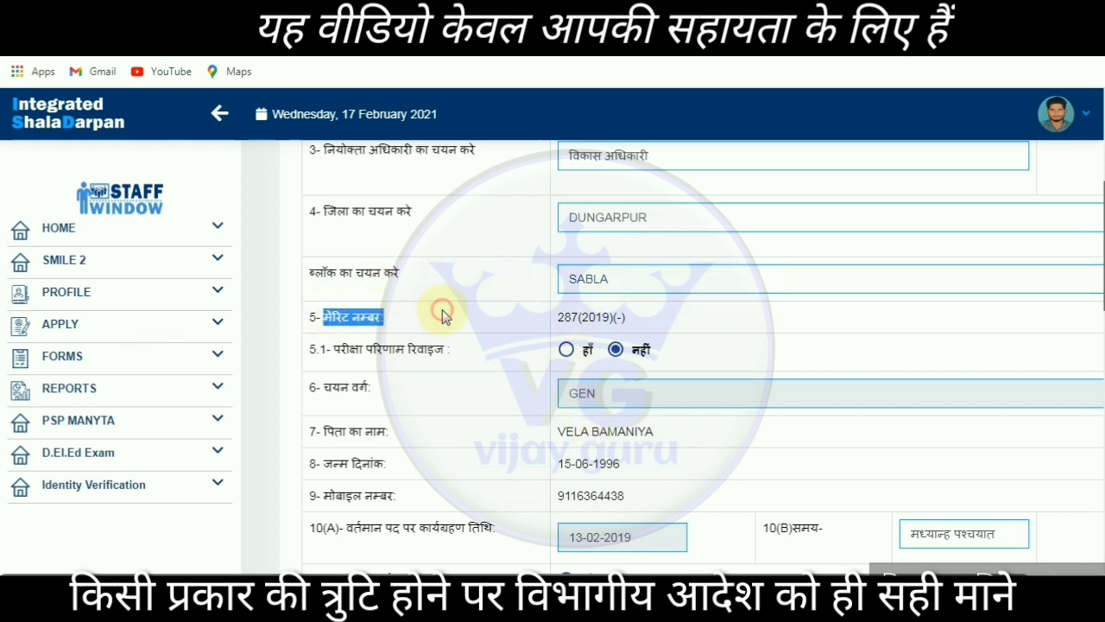
pyautogui.click(599, 309)
pyautogui.moveTo(558, 317); pyautogui.dragTo(641, 323)
pyautogui.click(639, 322)
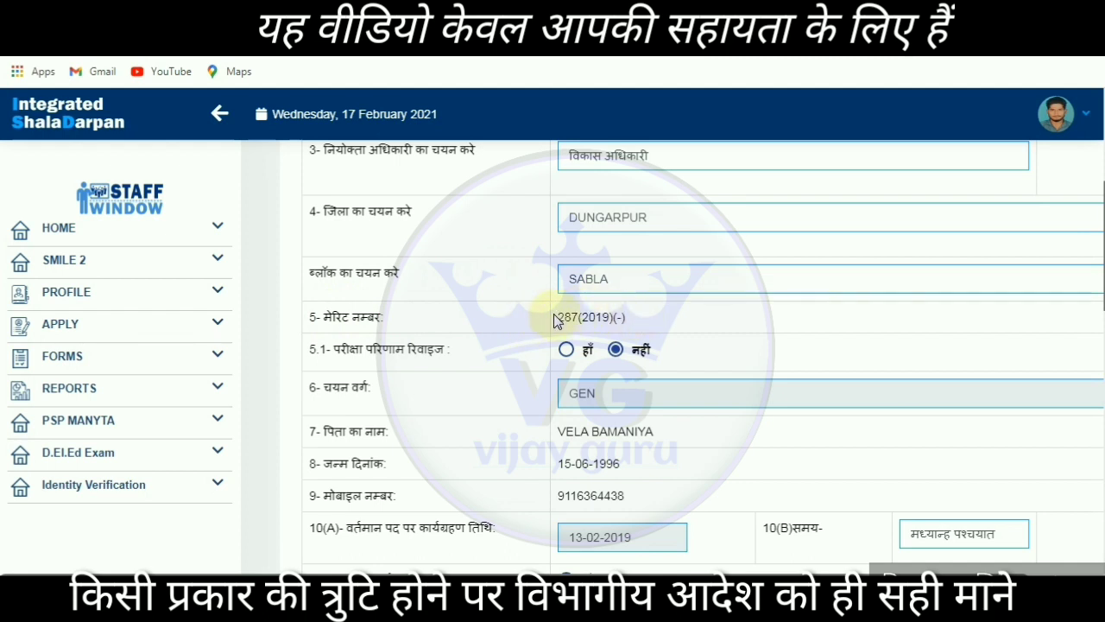
pyautogui.moveTo(557, 317); pyautogui.dragTo(638, 325)
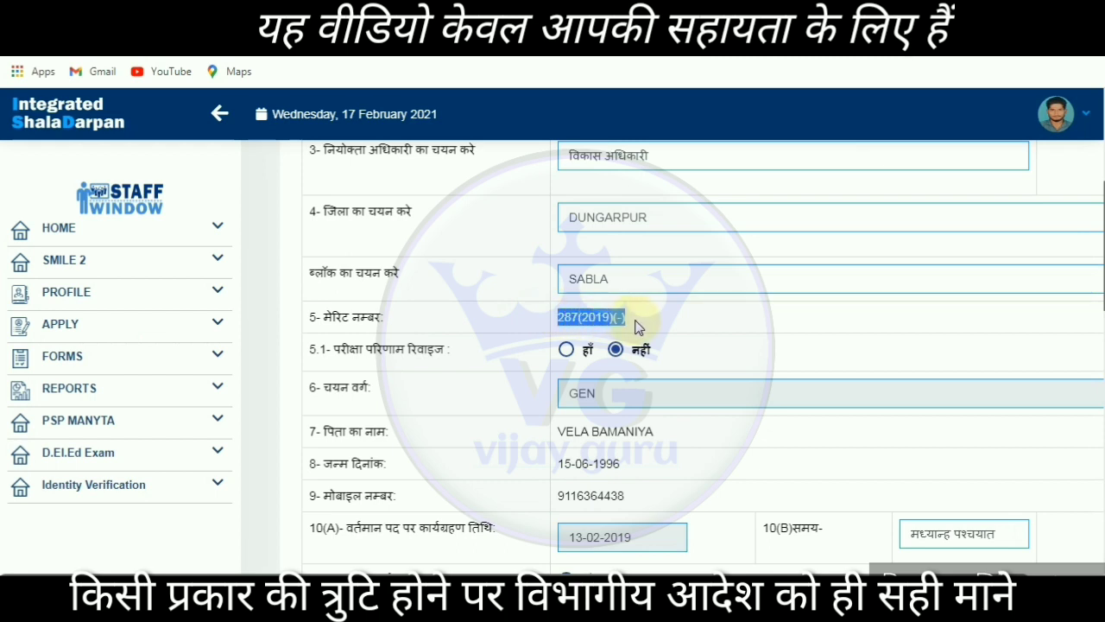
pyautogui.click(641, 324)
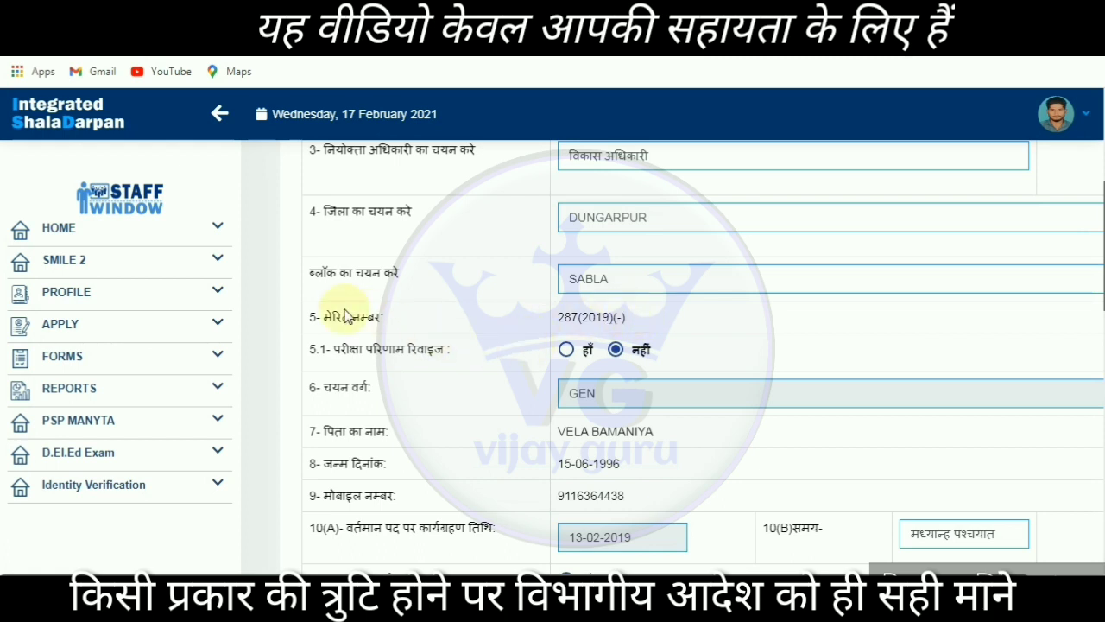
pyautogui.scroll(-1, 341, 312)
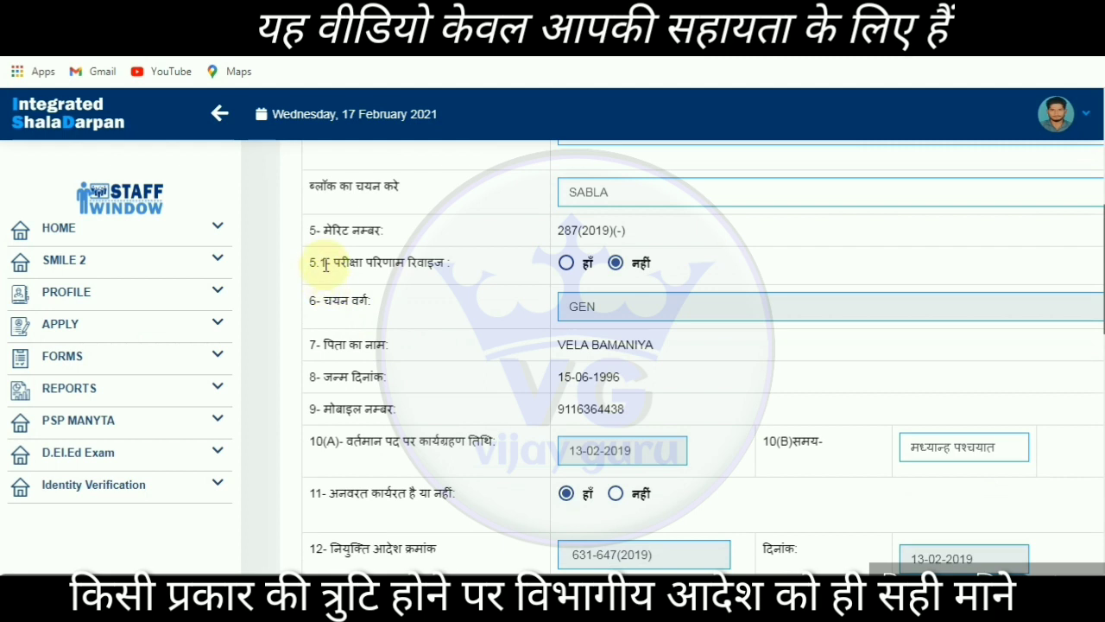
pyautogui.moveTo(325, 262); pyautogui.dragTo(443, 272)
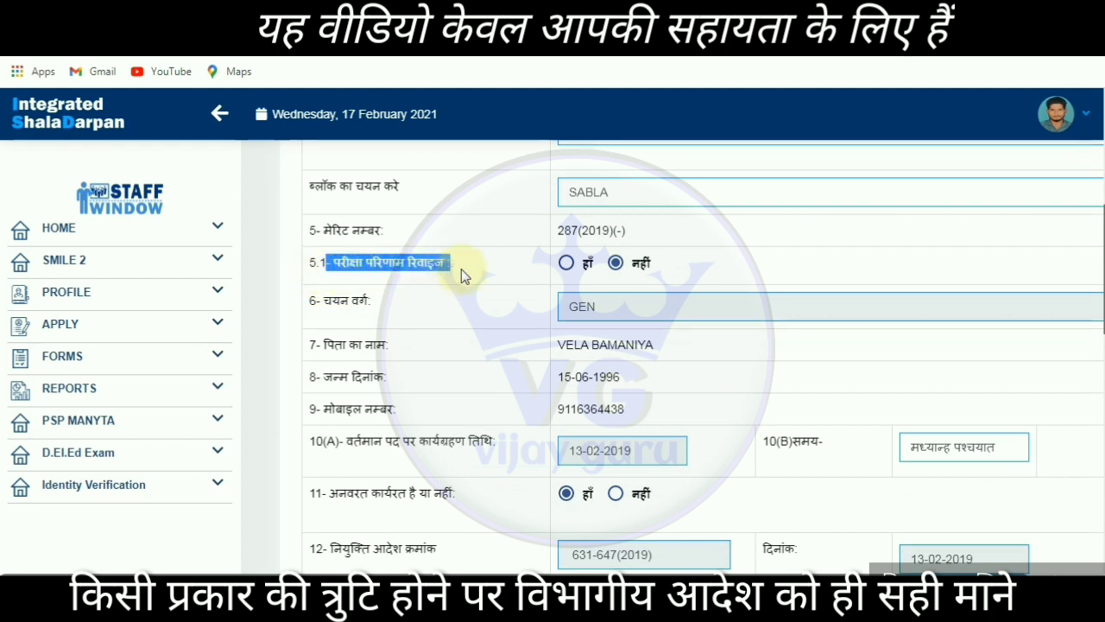
pyautogui.click(459, 257)
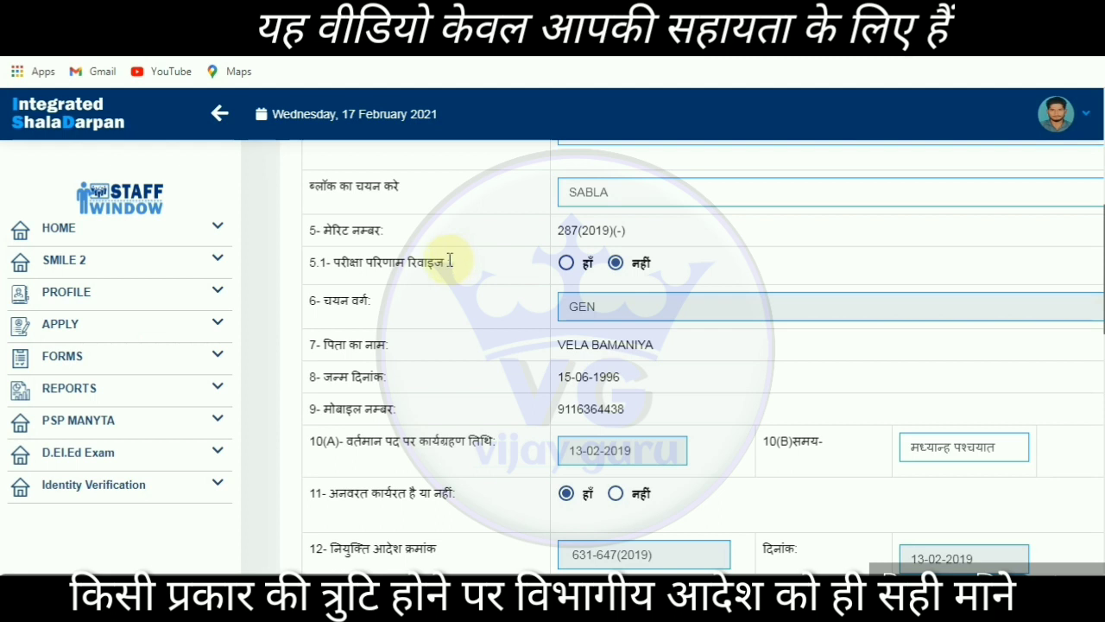
# Step: Mark the exam result as revised (हाँ) in item 5.1 and replace the merit number in item 5.2 with 248
pyautogui.moveTo(545, 231); pyautogui.dragTo(634, 242)
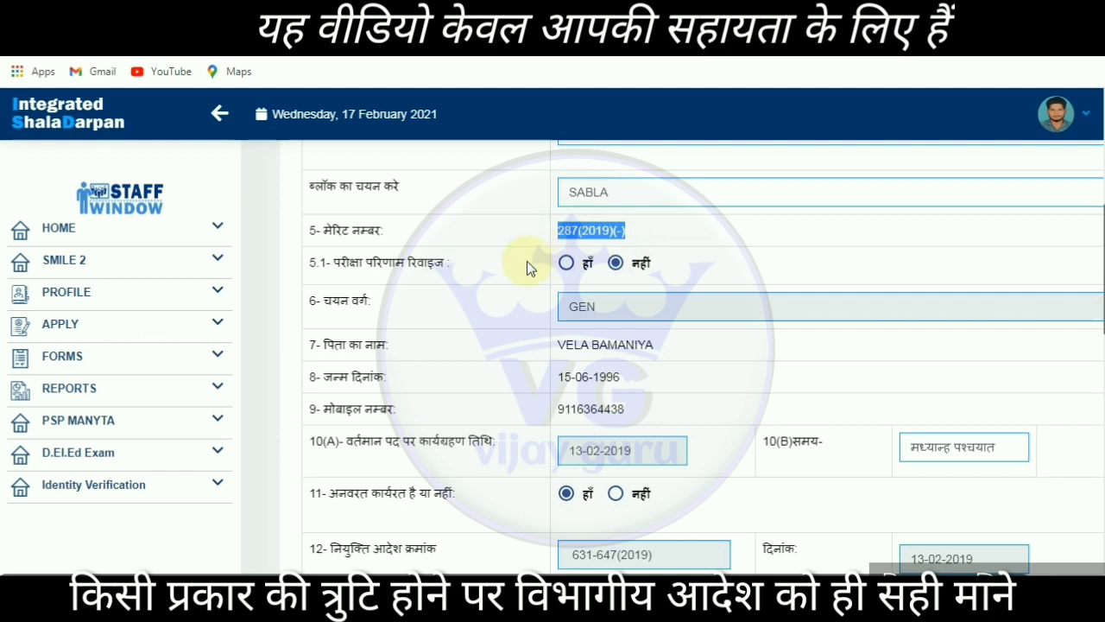
pyautogui.click(464, 266)
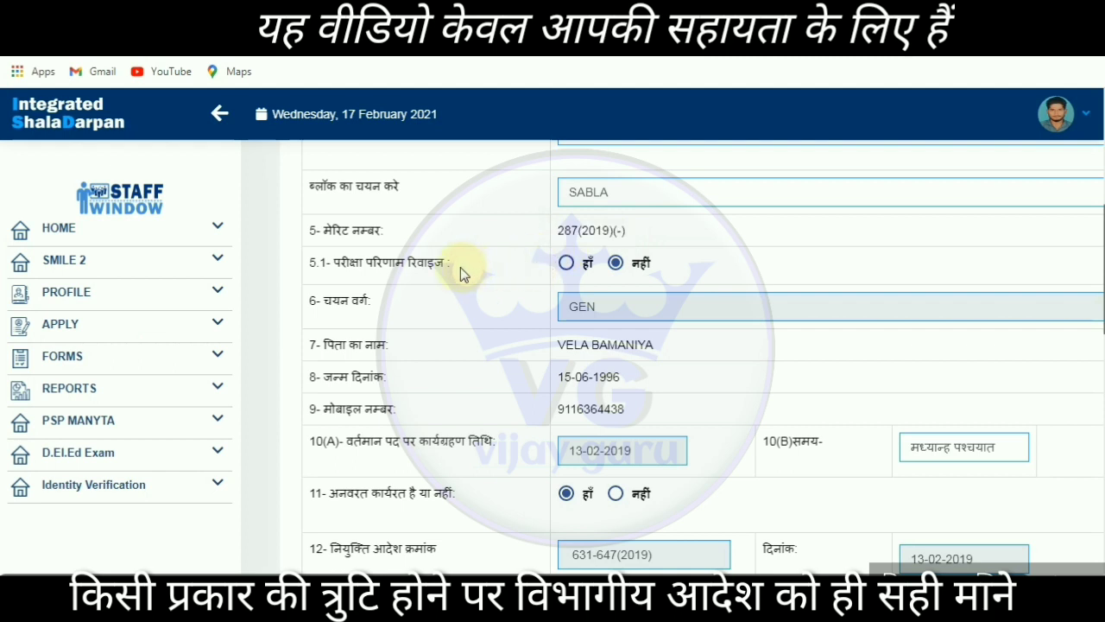
pyautogui.click(566, 265)
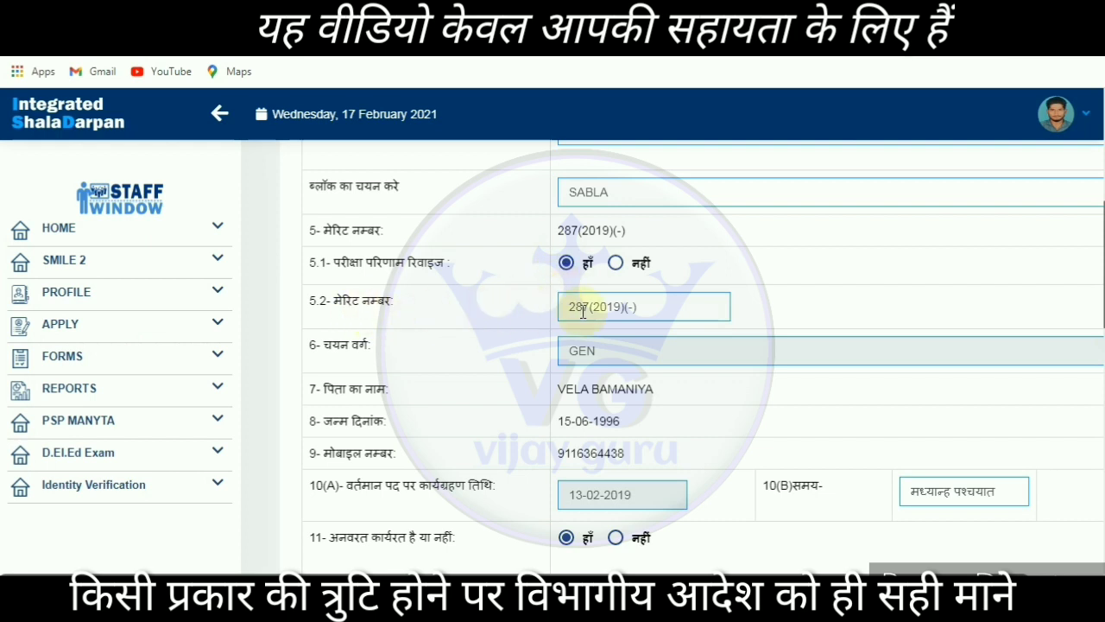
pyautogui.click(644, 308)
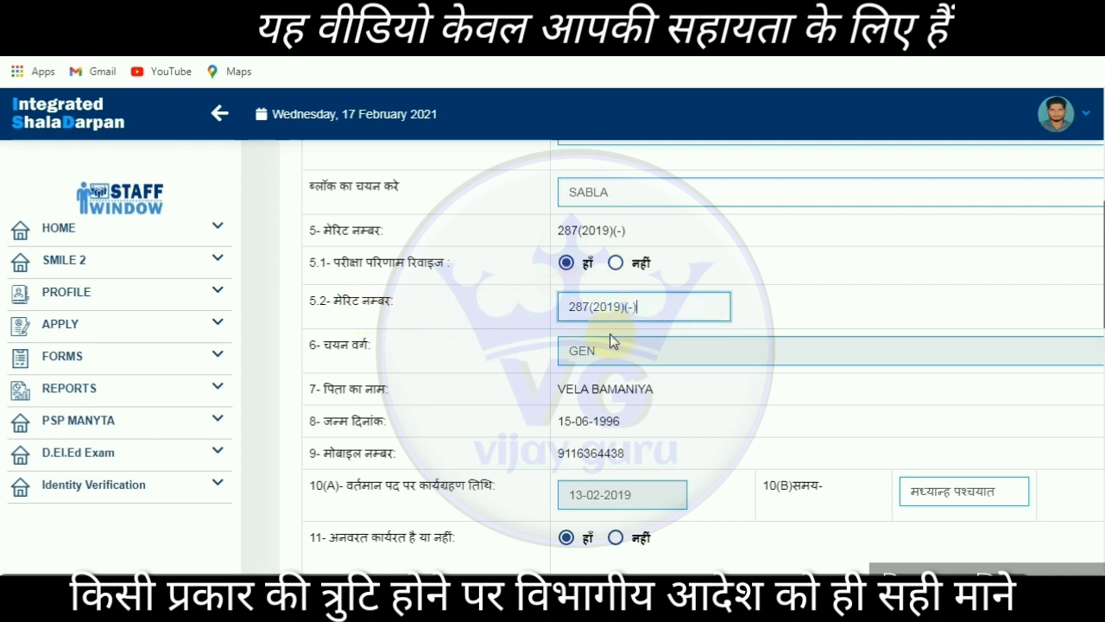
pyautogui.press('BackSpace')
pyautogui.press('BackSpace')
pyautogui.press('BackSpace')
pyautogui.press('BackSpace')
pyautogui.press('BackSpace')
pyautogui.press('BackSpace')
pyautogui.press('BackSpace')
pyautogui.press('BackSpace')
pyautogui.press('BackSpace')
pyautogui.press('BackSpace')
pyautogui.press('BackSpace')
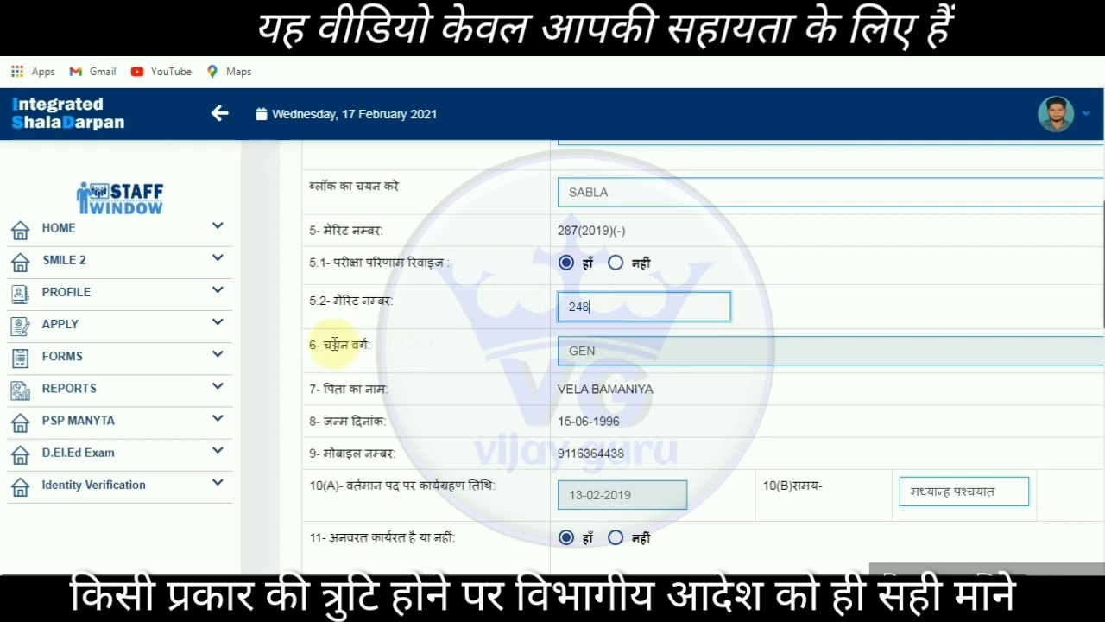
# Step: Review the selection category (चयन वर्ग) in item 6 of the application
pyautogui.moveTo(321, 345); pyautogui.dragTo(407, 335)
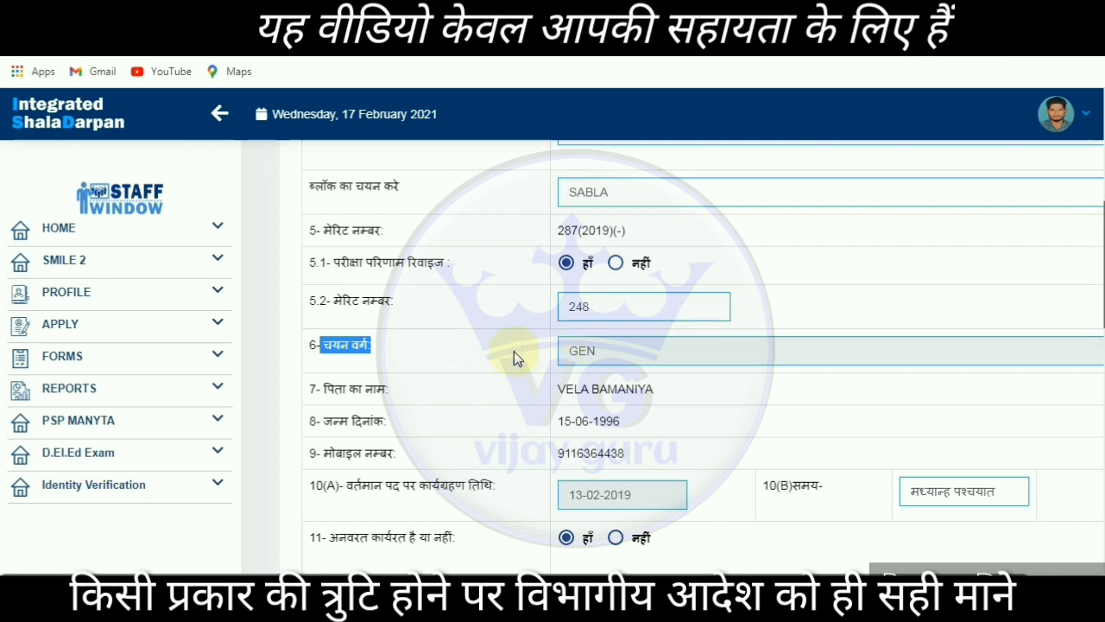
pyautogui.click(451, 349)
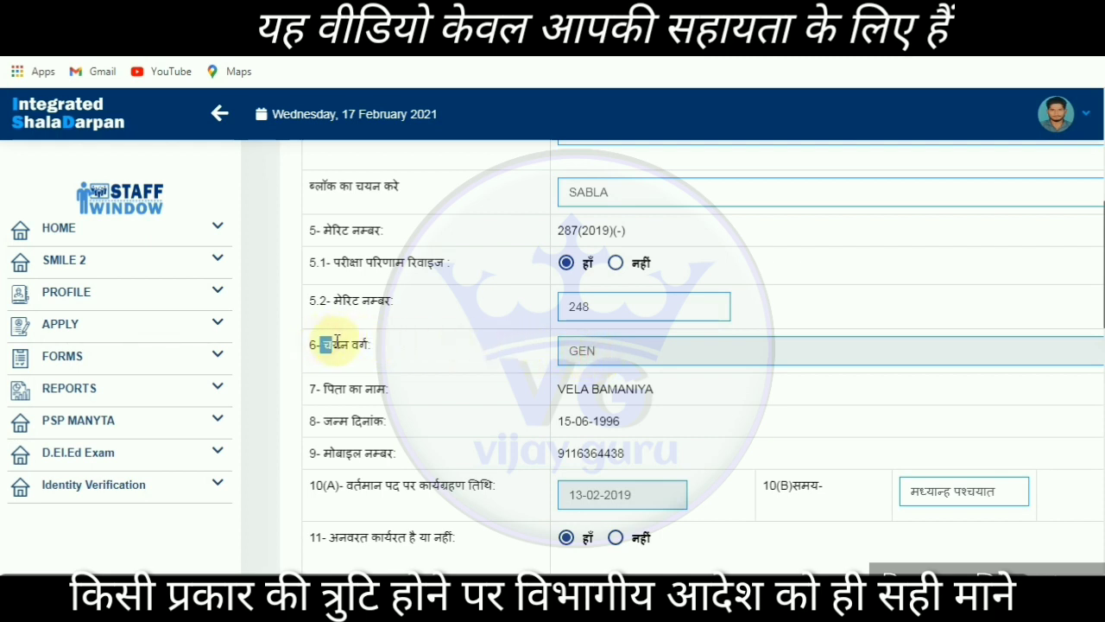
pyautogui.moveTo(323, 347); pyautogui.dragTo(413, 344)
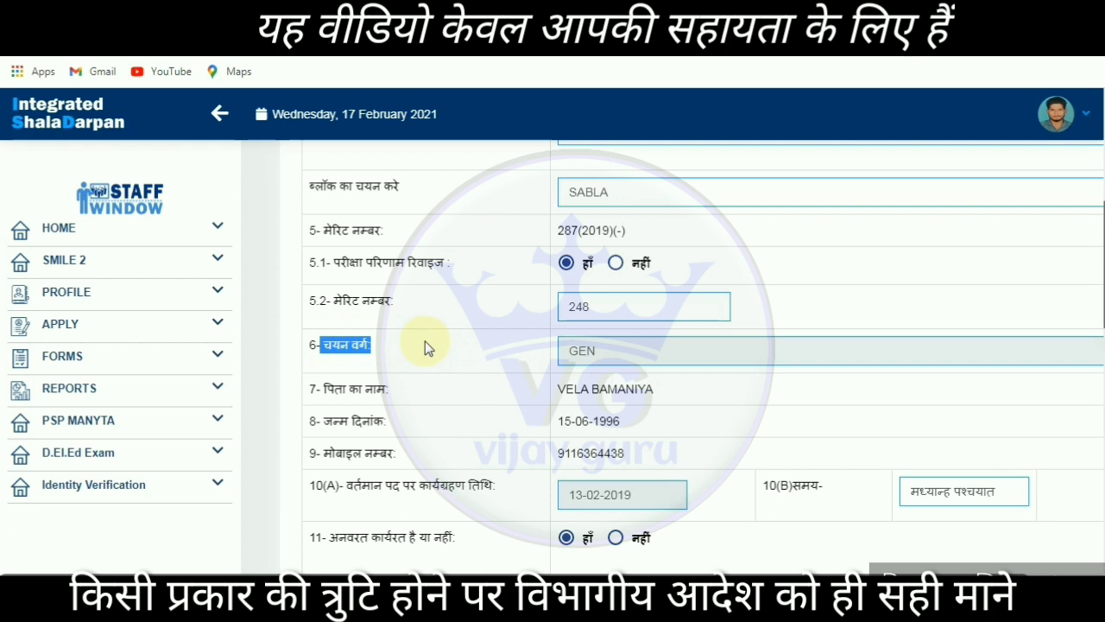
pyautogui.click(425, 343)
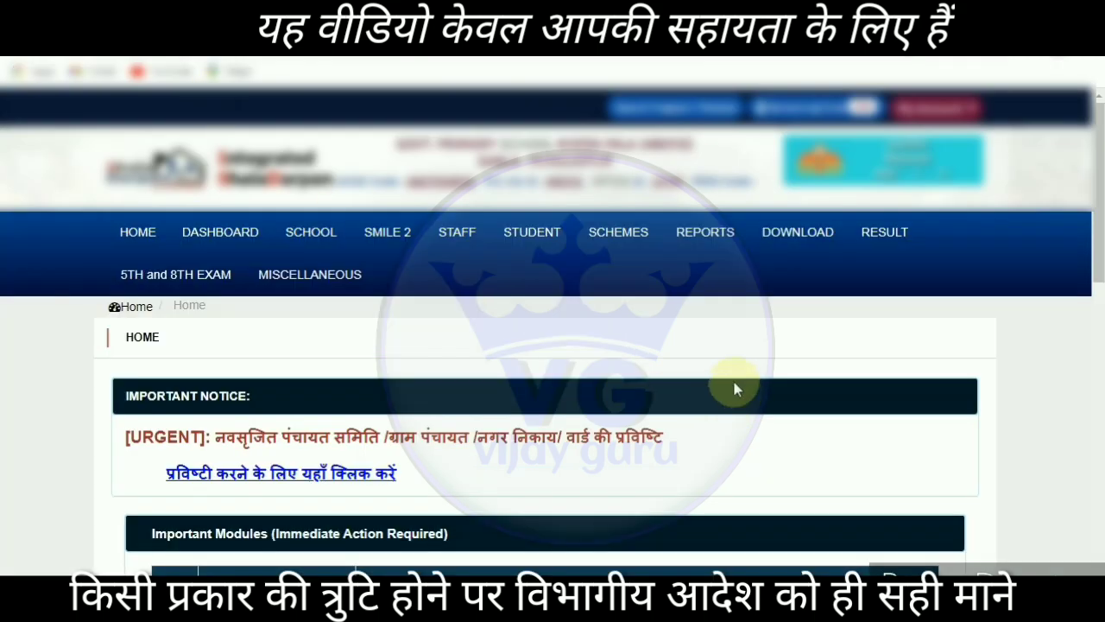
# Step: In the Shala Darpan school login, open the elementary staff detailed profile entry (Form-10) and open the teacher's form for editing
pyautogui.click(442, 235)
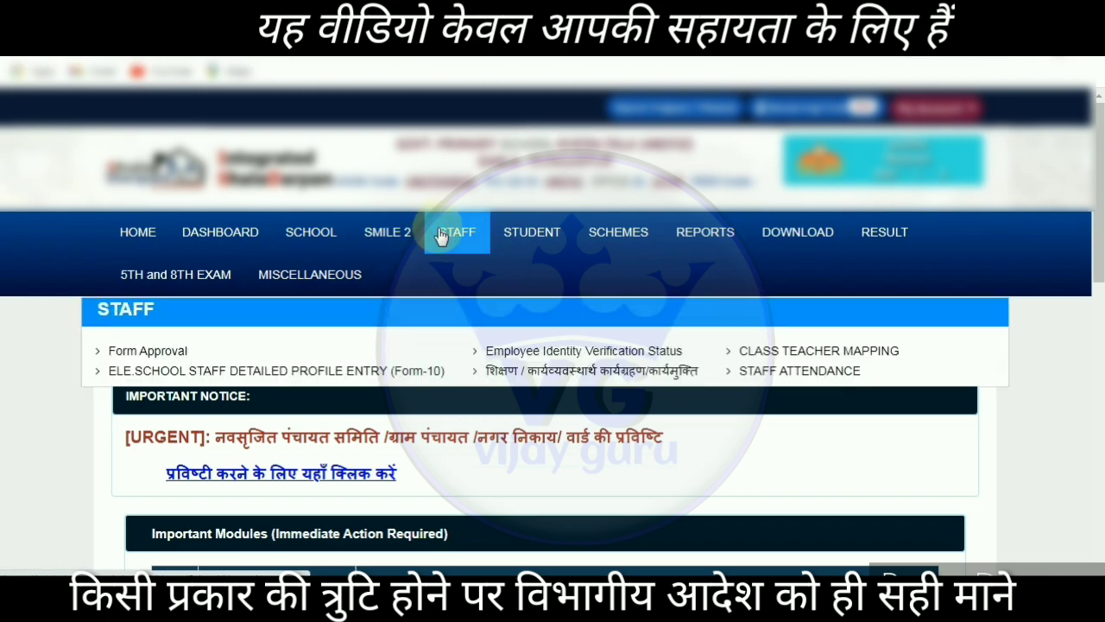
pyautogui.click(302, 380)
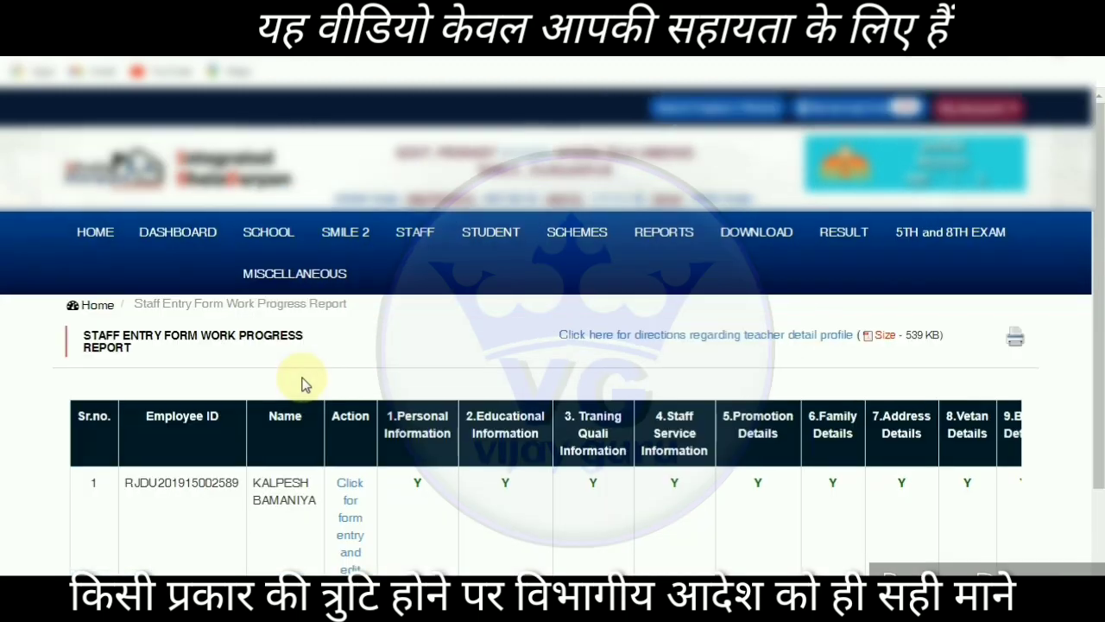
pyautogui.scroll(-2, 302, 382)
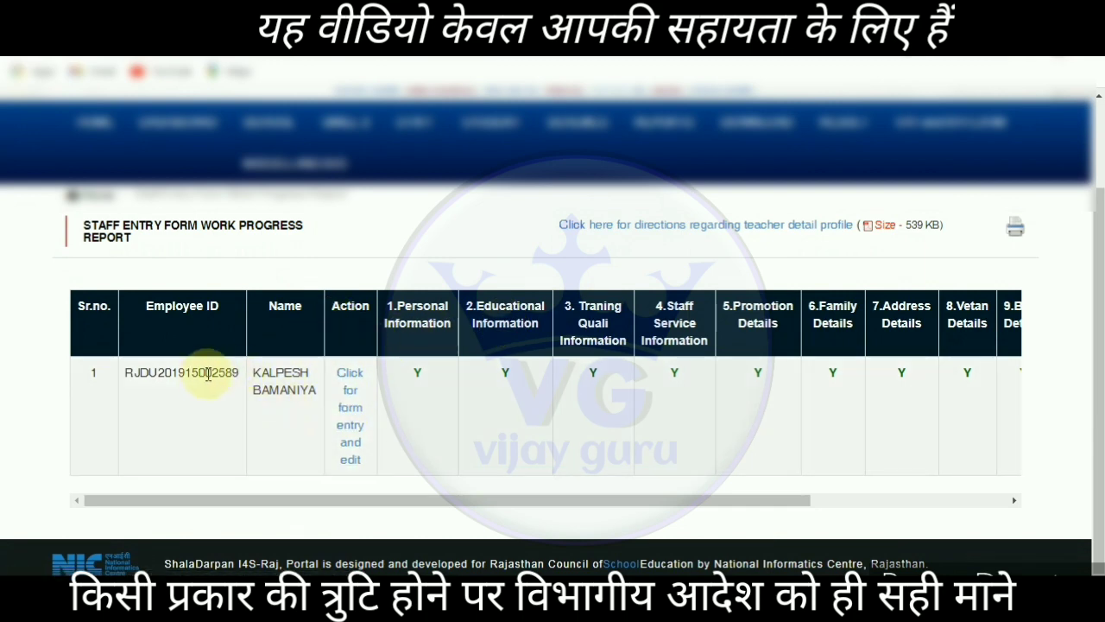
pyautogui.click(350, 404)
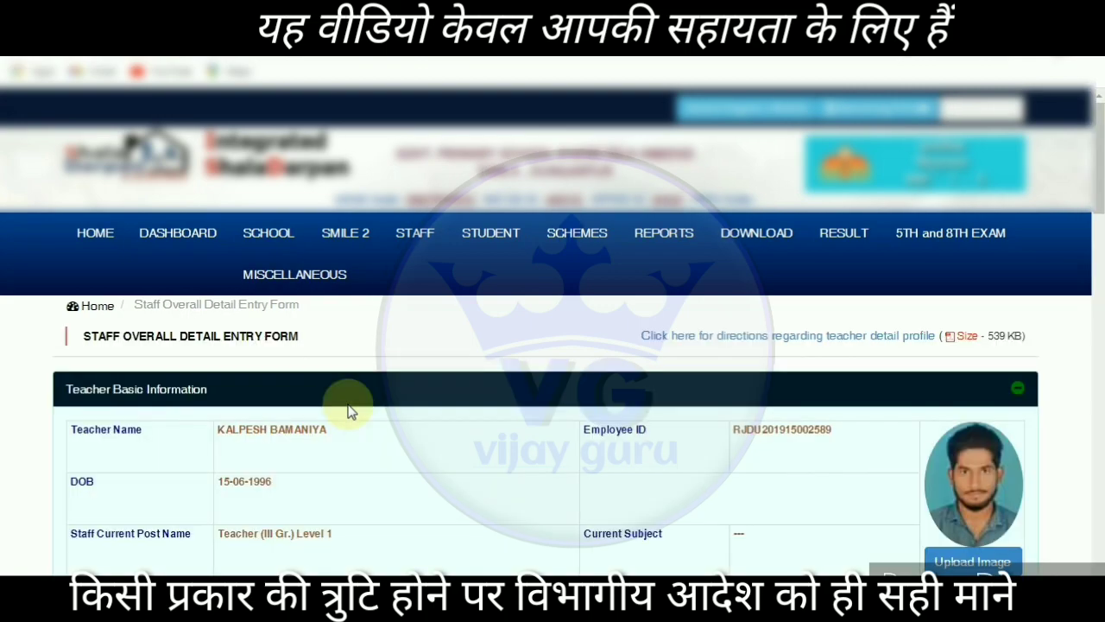
# Step: Open section 4, सेवा, of the teacher's staff overall detail form
pyautogui.scroll(-5, 348, 404)
pyautogui.scroll(-2, 348, 405)
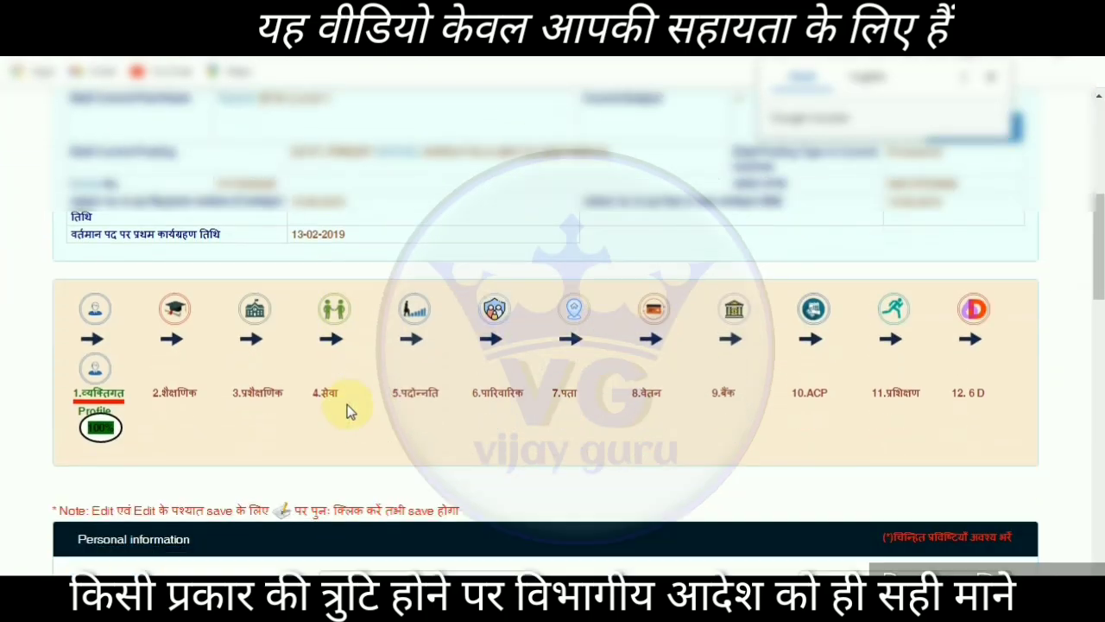
pyautogui.click(335, 313)
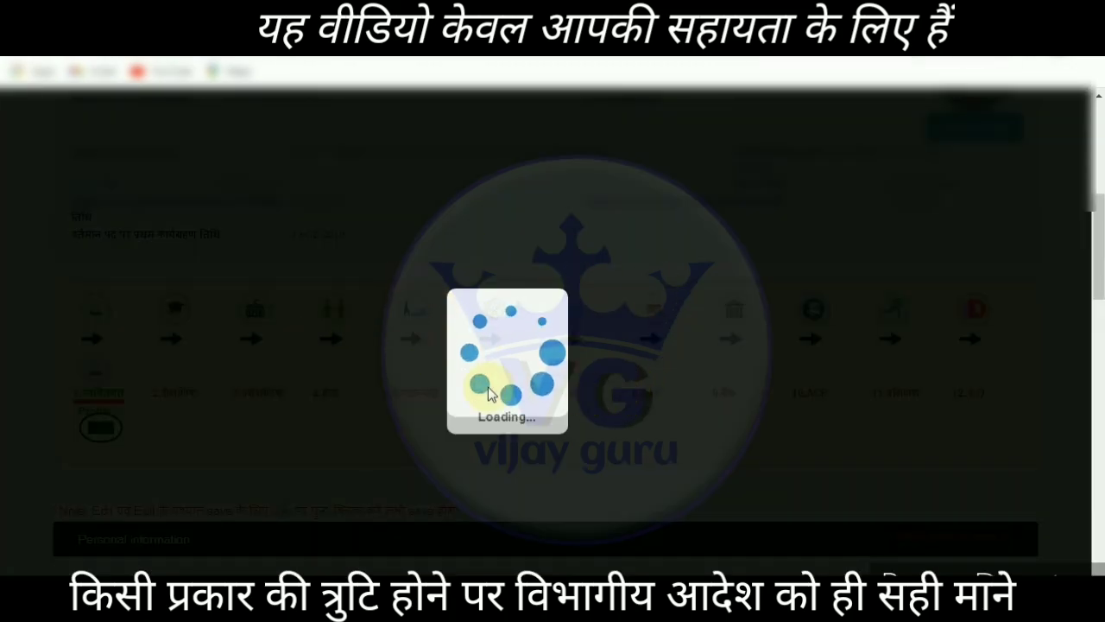
# Step: Open the teacher's existing service entry, the one starting 13-02-2019, for editing
pyautogui.scroll(-3, 502, 379)
pyautogui.scroll(-3, 504, 378)
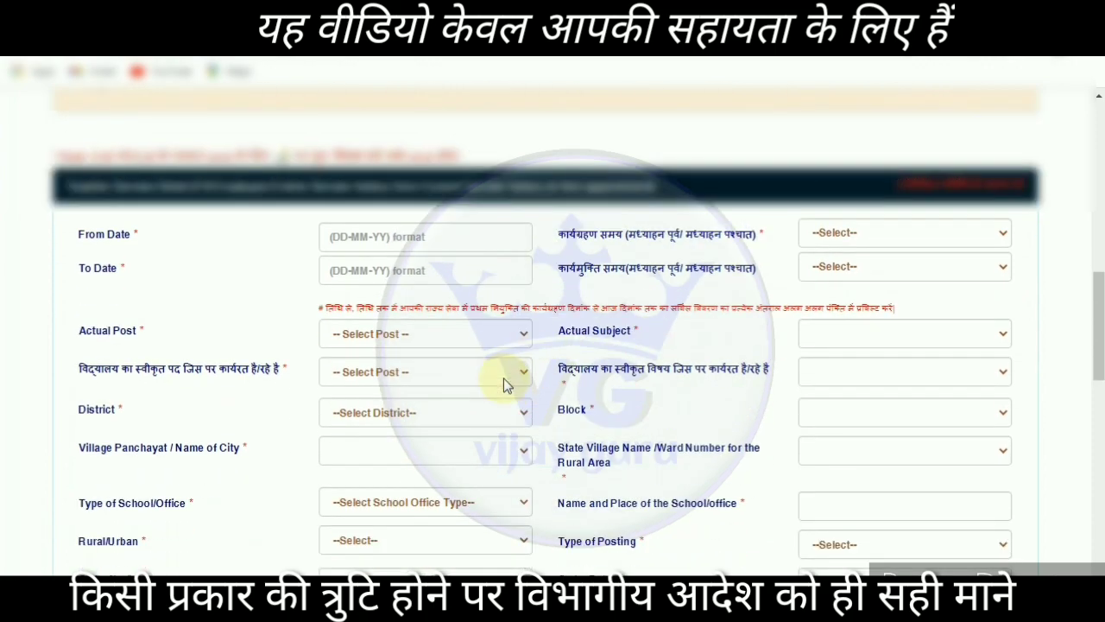
pyautogui.scroll(-1, 441, 216)
pyautogui.scroll(4, 316, 222)
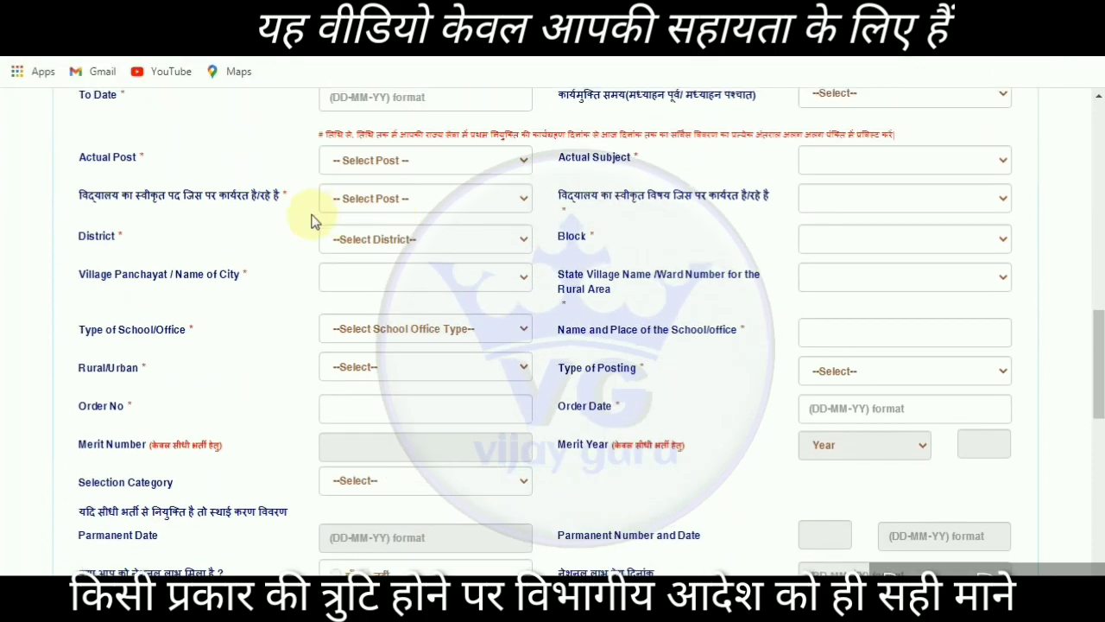
pyautogui.scroll(-2, 520, 328)
pyautogui.scroll(-10, 486, 324)
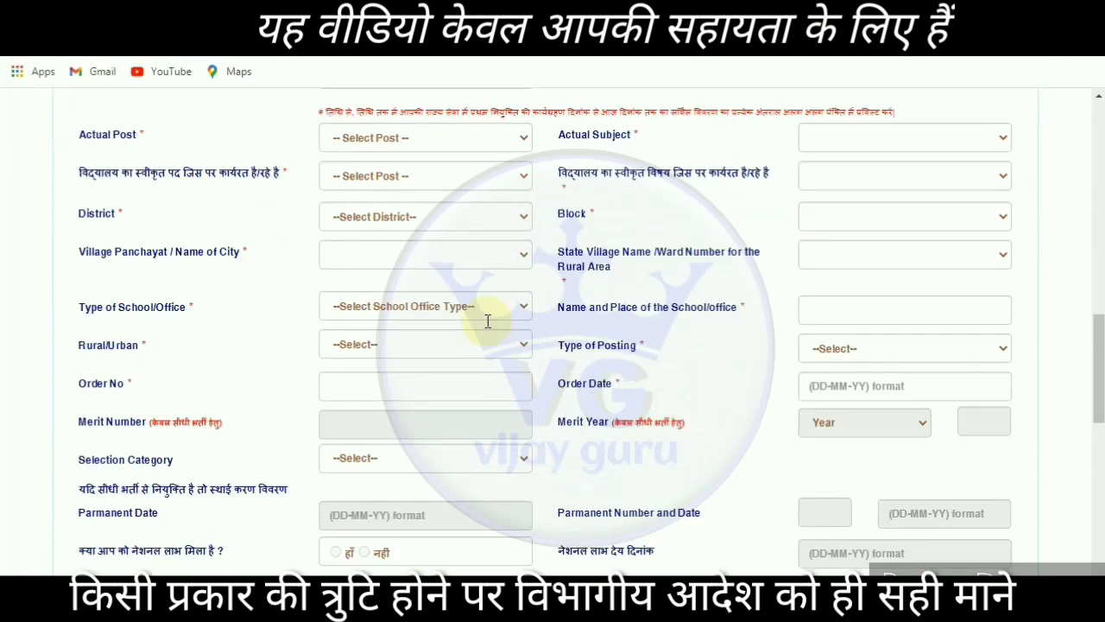
pyautogui.scroll(-1, 486, 320)
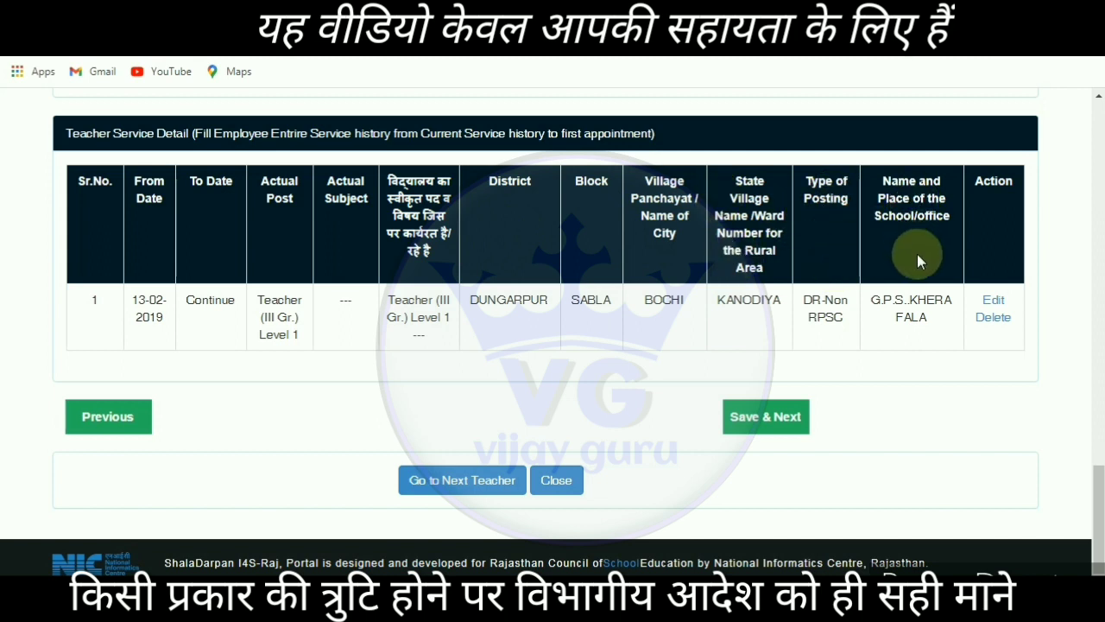
pyautogui.click(994, 302)
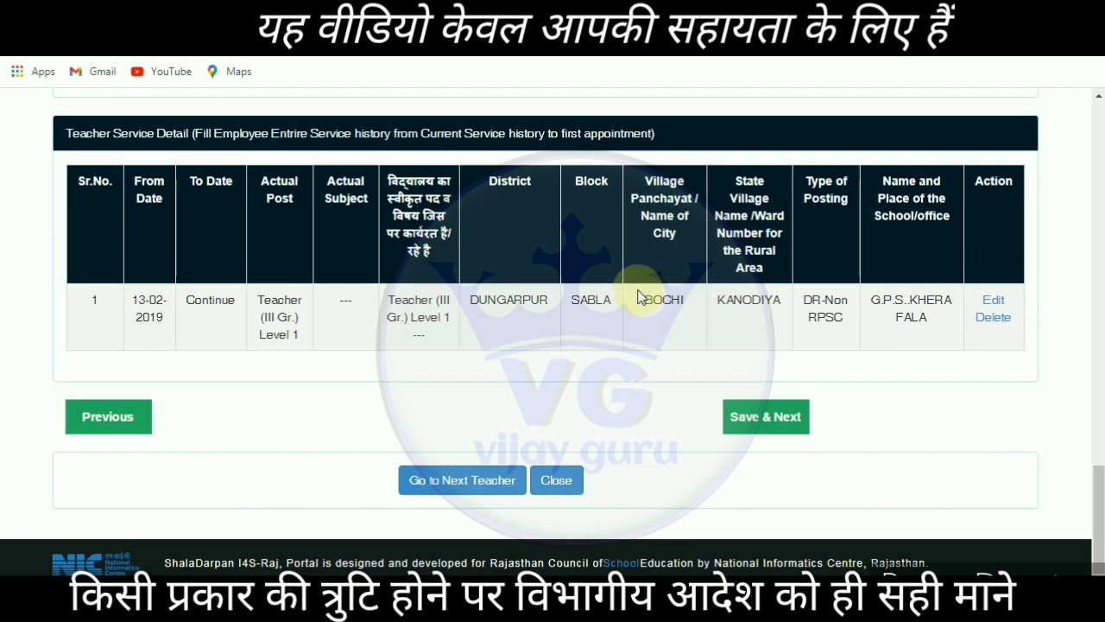
# Step: Review the service entry's dates, joining time, post, location, posting type, order details, merit number and selection category
pyautogui.scroll(10, 639, 296)
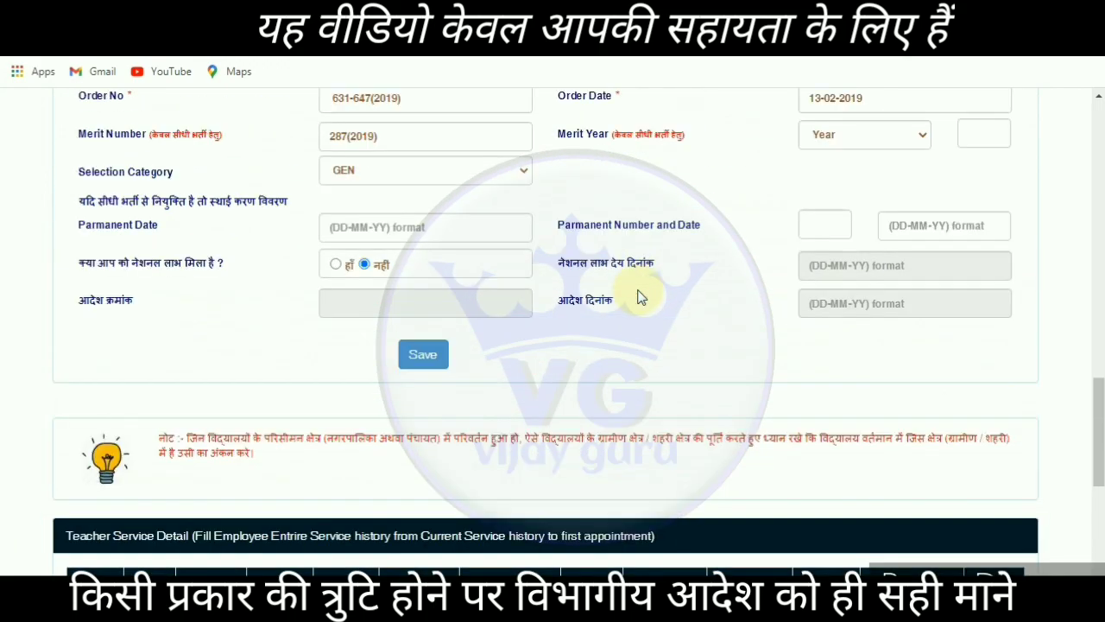
pyautogui.scroll(1, 570, 296)
pyautogui.scroll(-1, 561, 302)
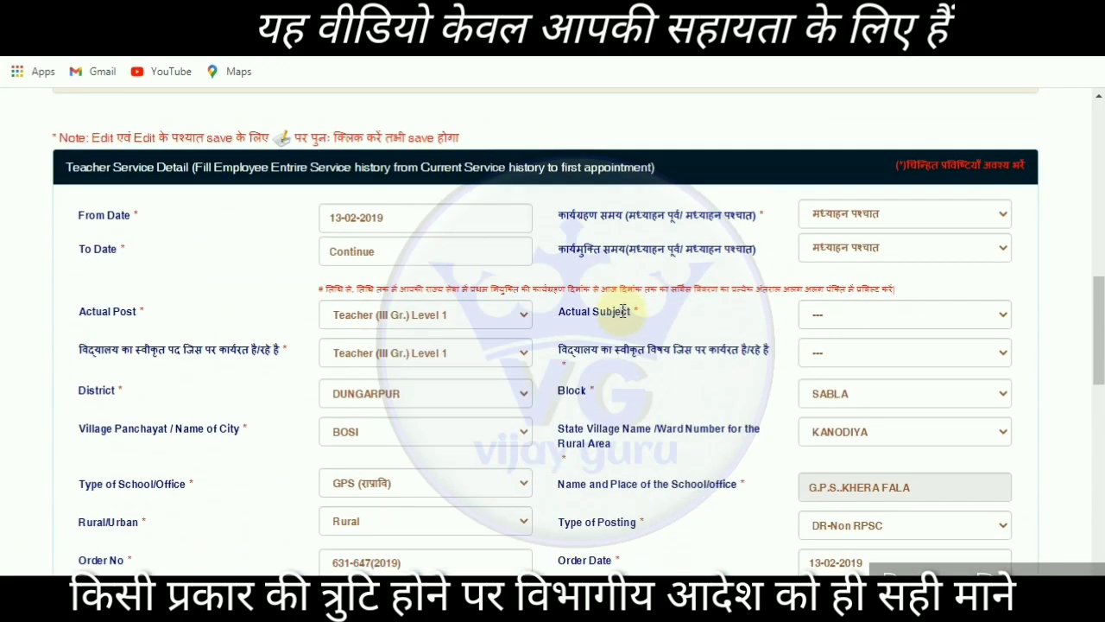
pyautogui.scroll(-1, 313, 314)
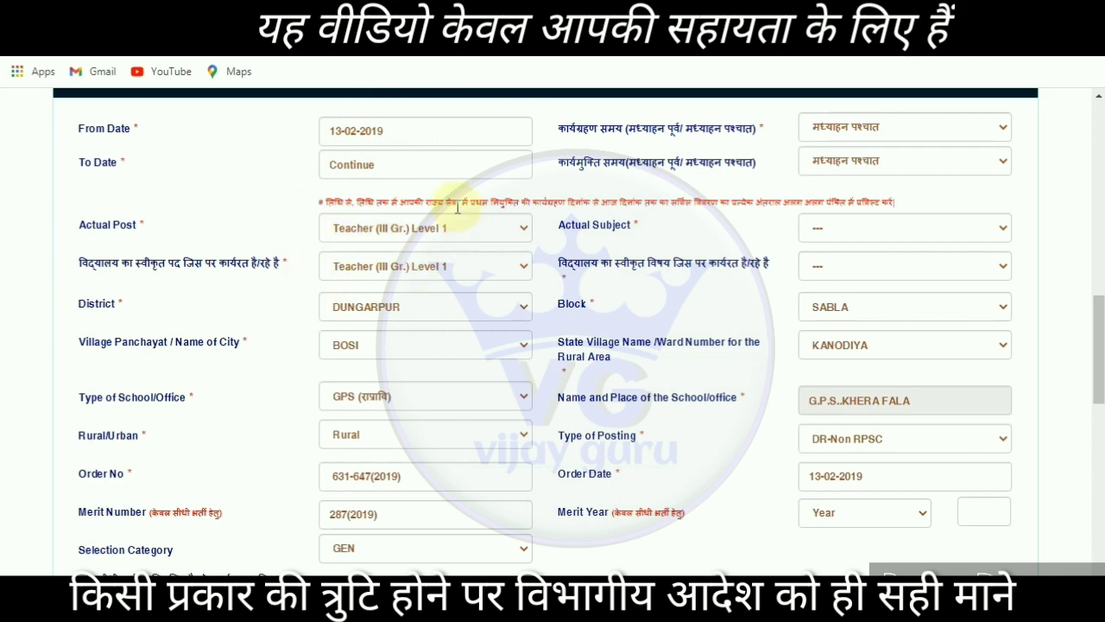
pyautogui.scroll(-1, 464, 269)
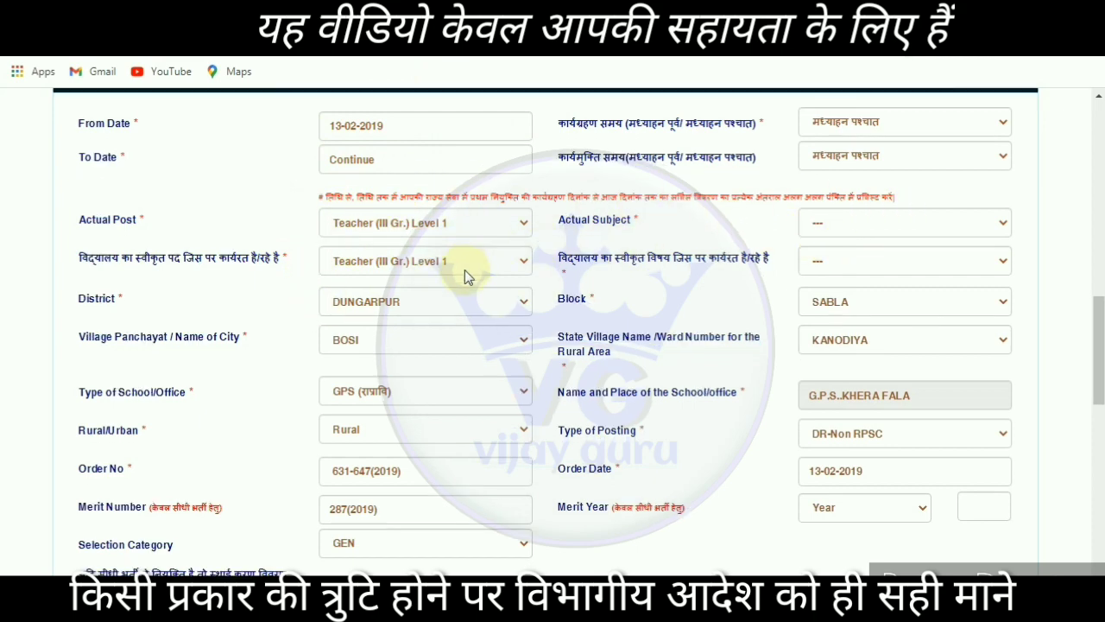
pyautogui.scroll(-1, 785, 249)
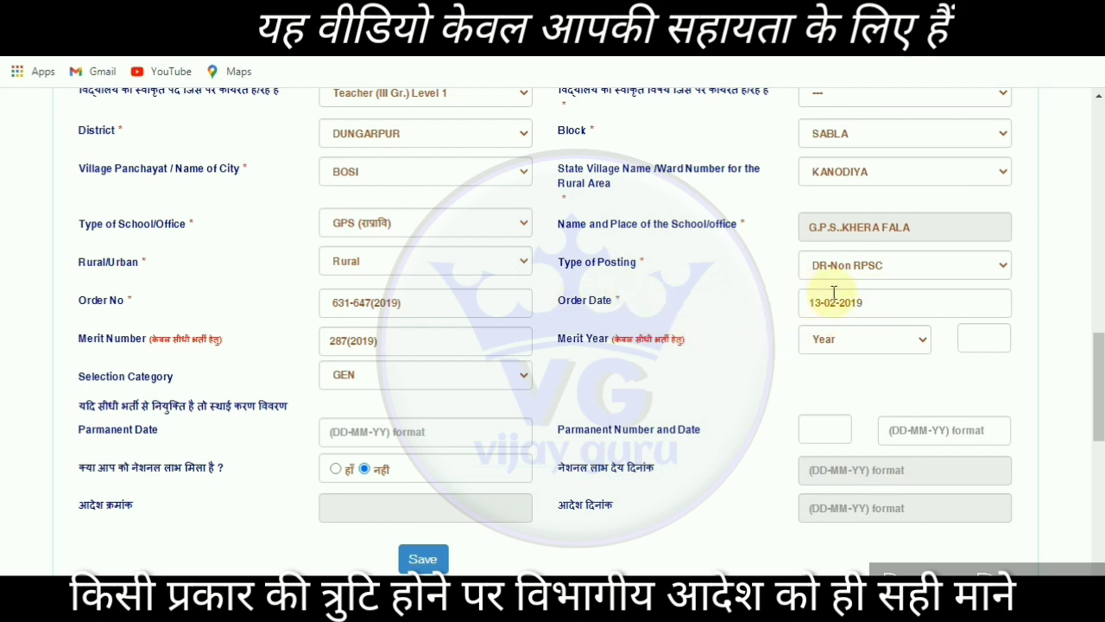
pyautogui.scroll(1, 834, 293)
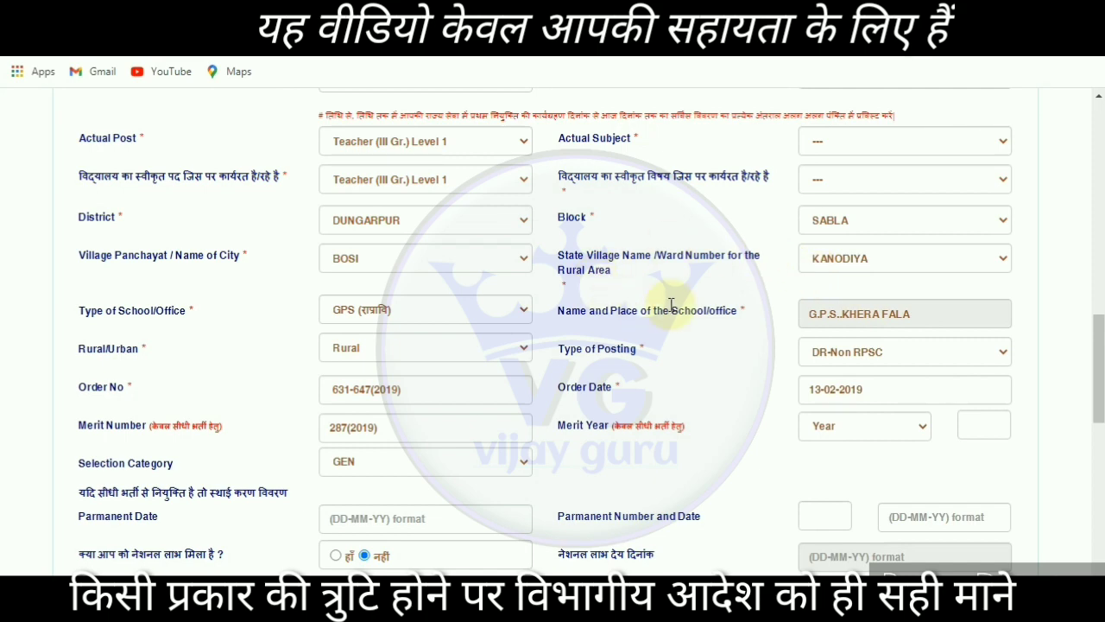
pyautogui.scroll(3, 666, 298)
pyautogui.scroll(1, 396, 232)
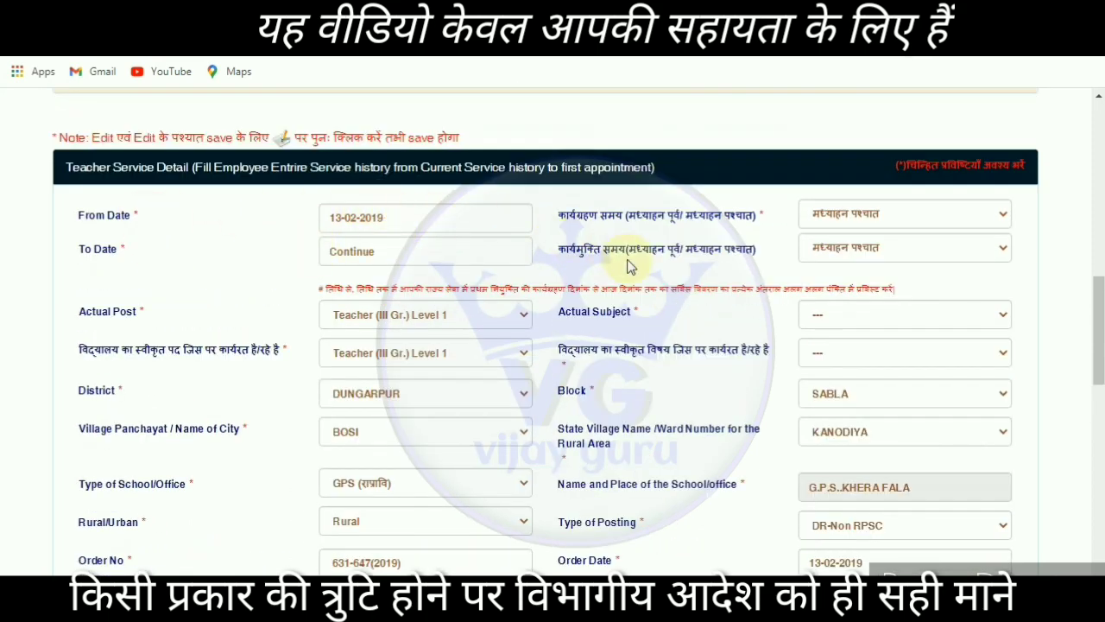
pyautogui.scroll(-2, 628, 266)
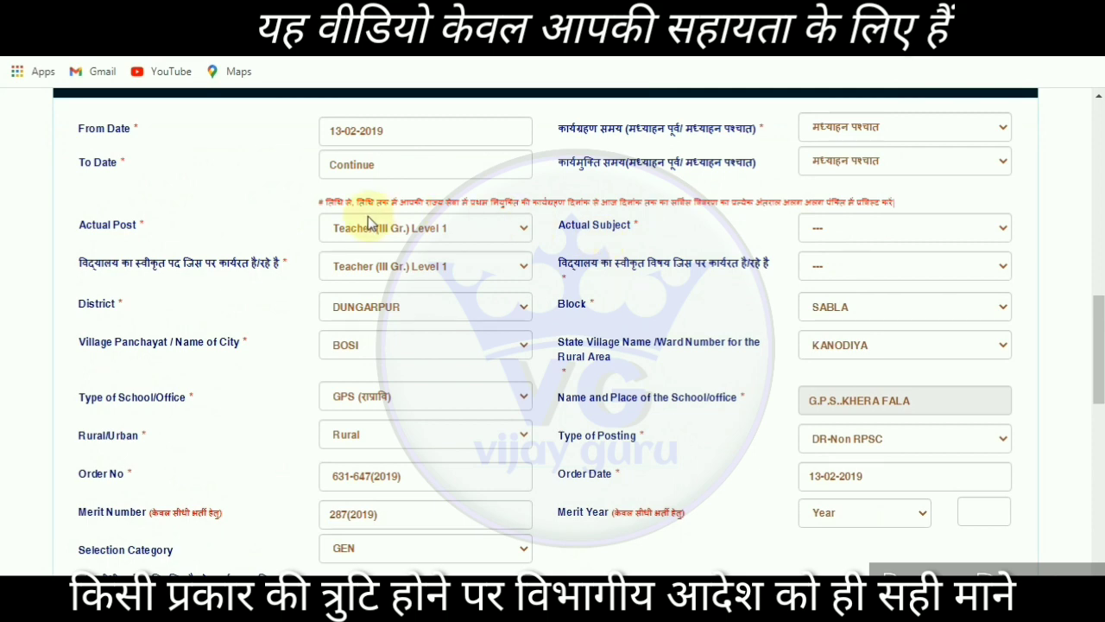
pyautogui.scroll(-2, 316, 296)
pyautogui.scroll(-4, 627, 274)
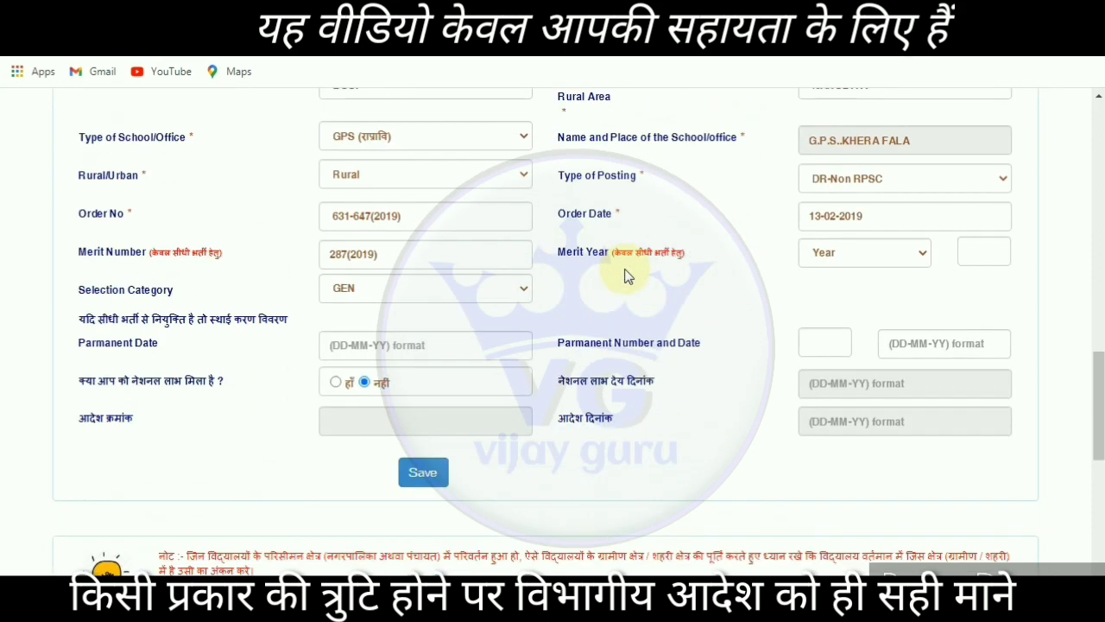
pyautogui.scroll(-2, 628, 274)
pyautogui.click(441, 383)
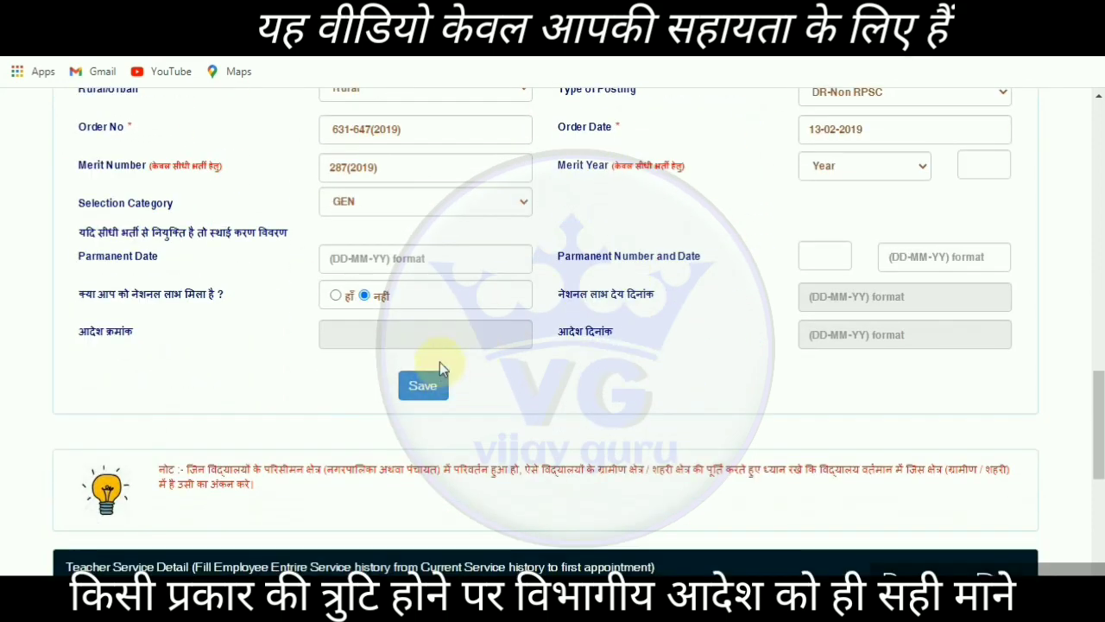
pyautogui.scroll(2, 942, 118)
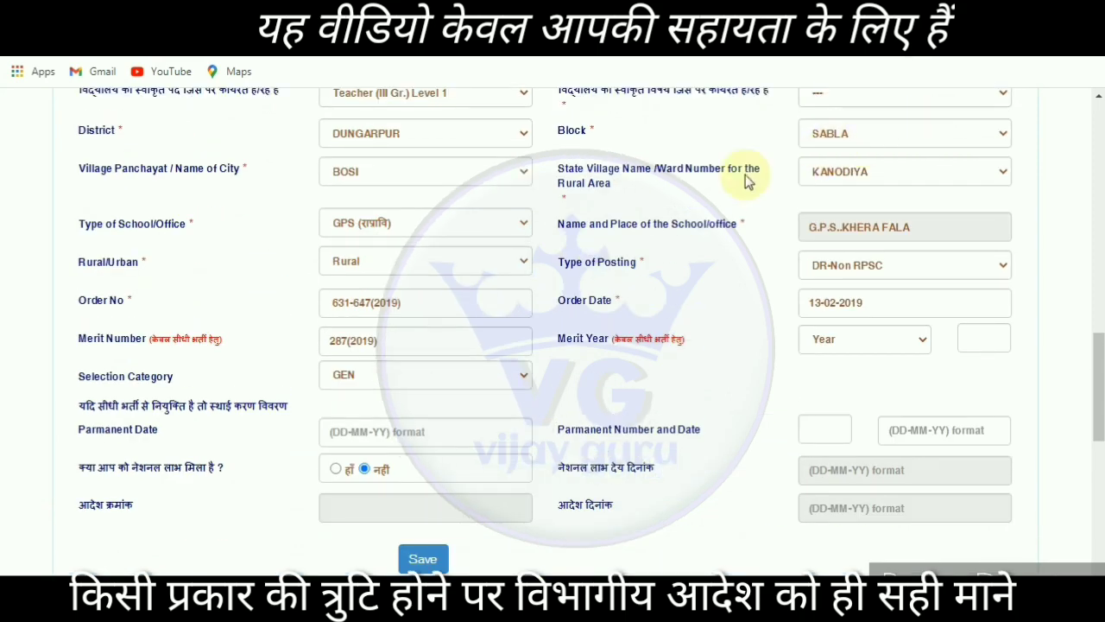
pyautogui.scroll(2, 622, 225)
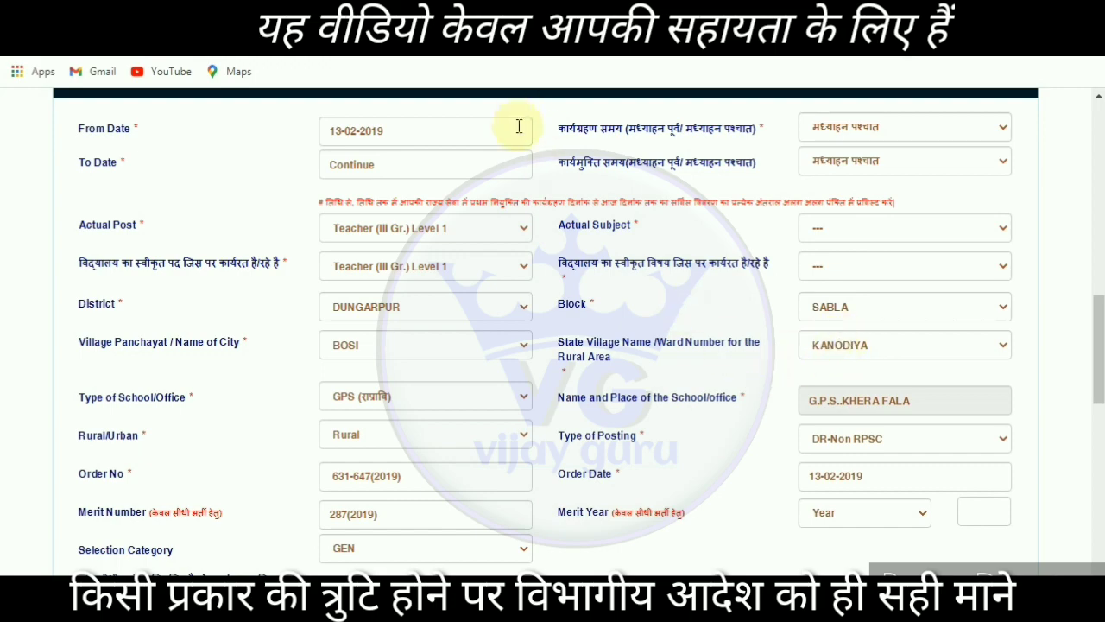
pyautogui.scroll(3, 484, 151)
pyautogui.scroll(-2, 281, 236)
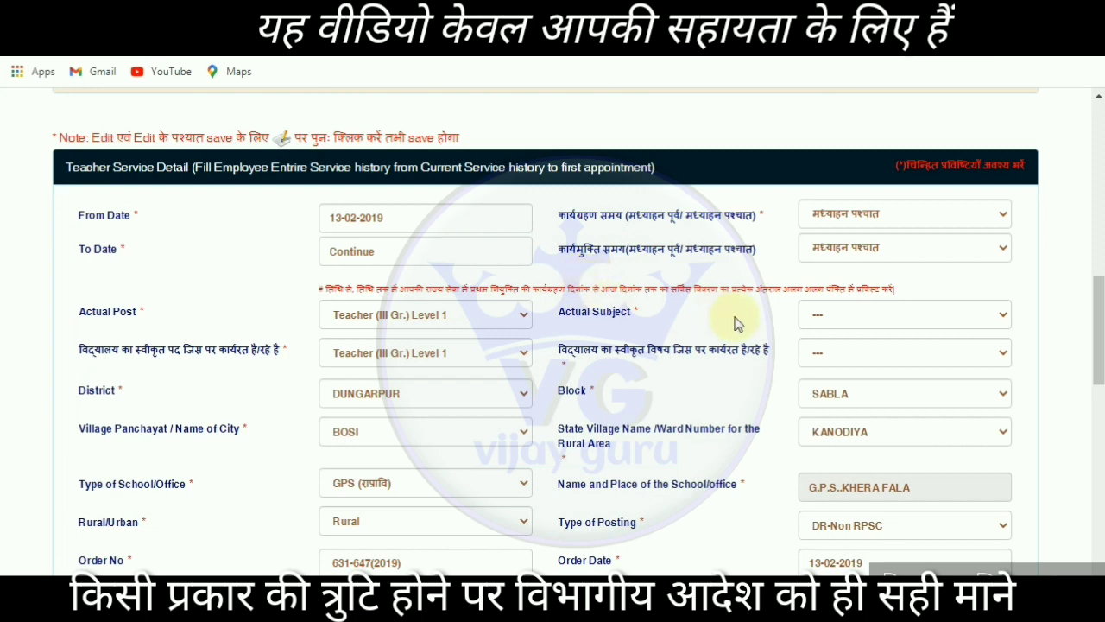
# Step: Choose "---" as the Actual Subject of the service entry
pyautogui.click(857, 314)
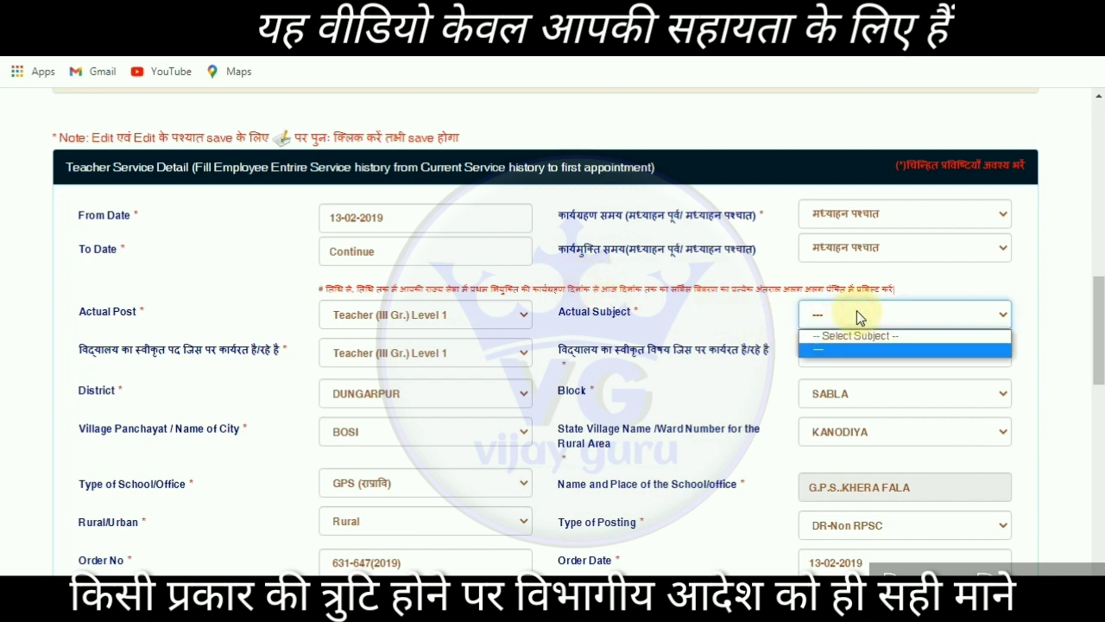
pyautogui.click(829, 346)
pyautogui.scroll(-3, 406, 354)
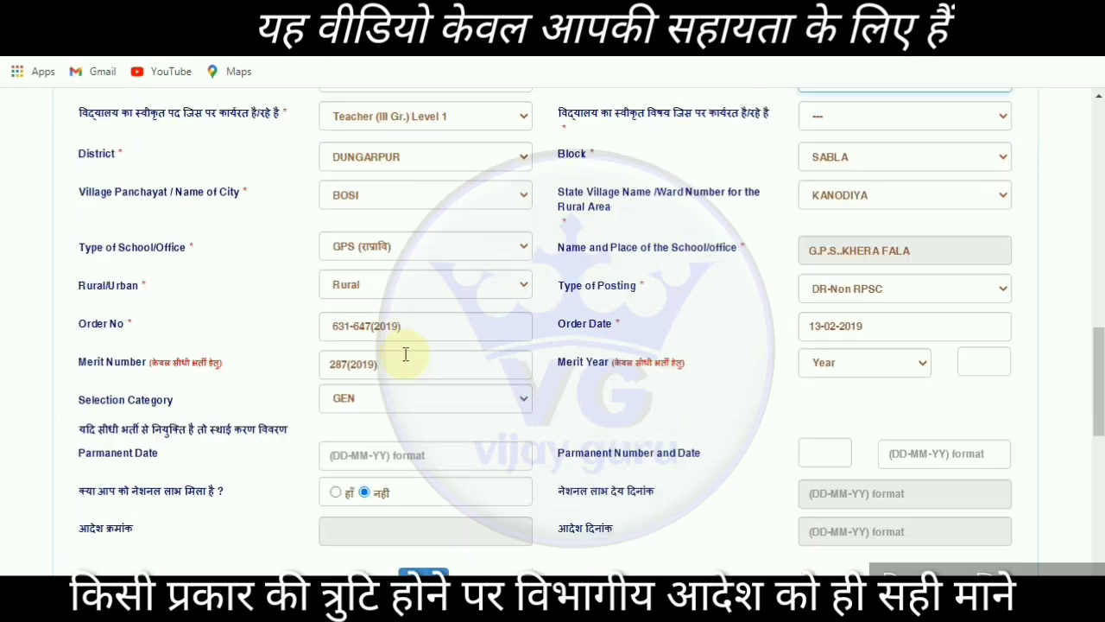
# Step: Try to save the edited service entry in the teacher's service detail form
pyautogui.scroll(-4, 406, 354)
pyautogui.scroll(2, 437, 226)
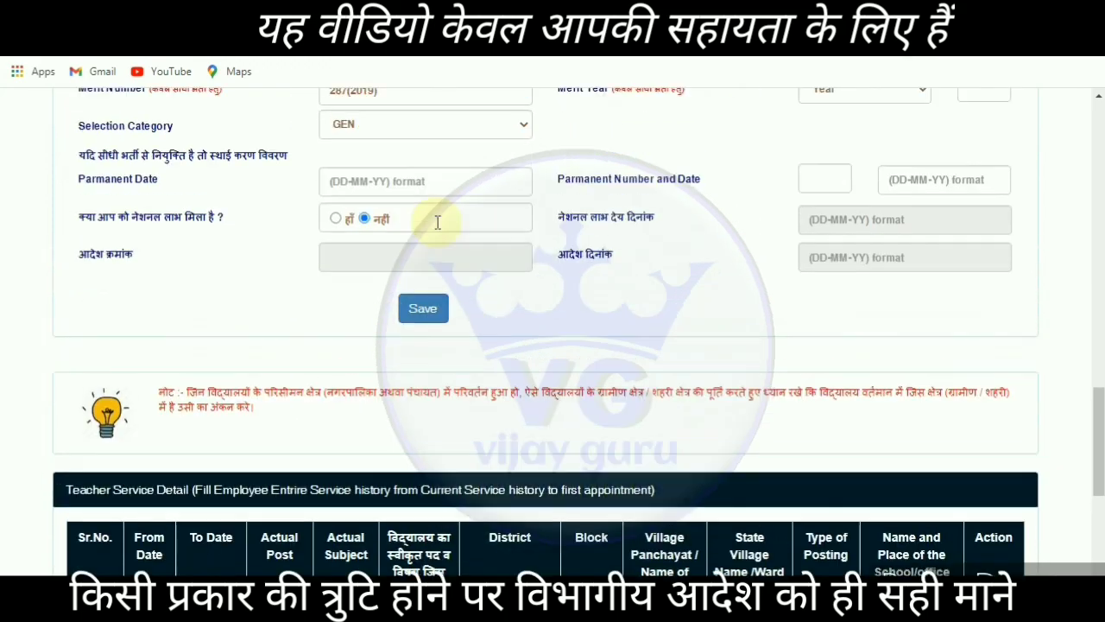
pyautogui.click(423, 387)
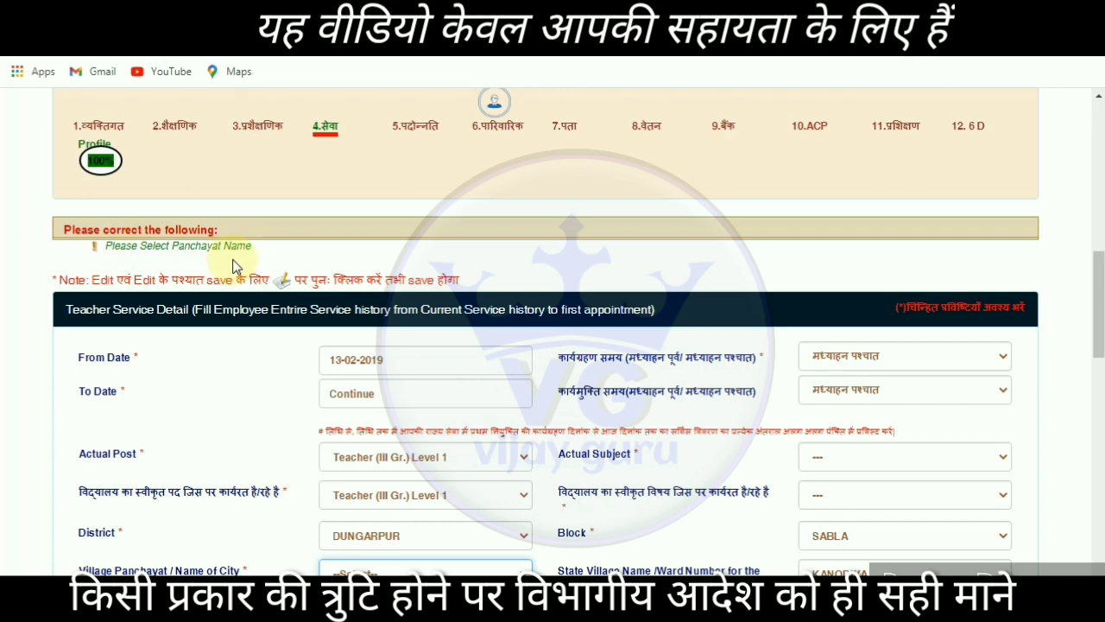
# Step: Choose BOSI as the Village Panchayat / Name of City of the service entry
pyautogui.scroll(-2, 233, 266)
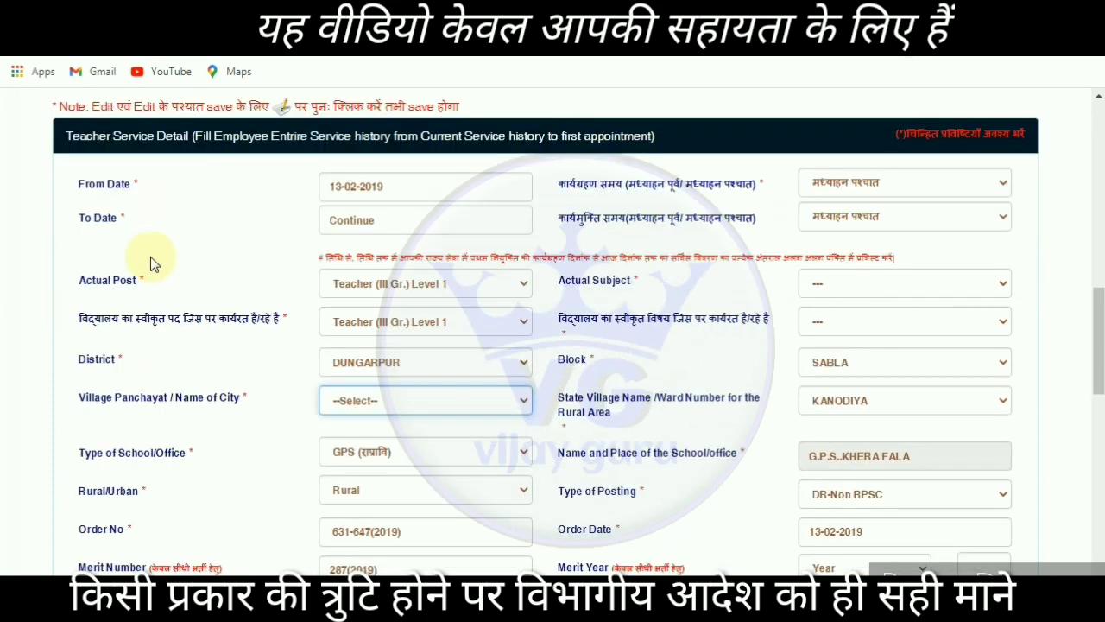
pyautogui.scroll(1, 331, 261)
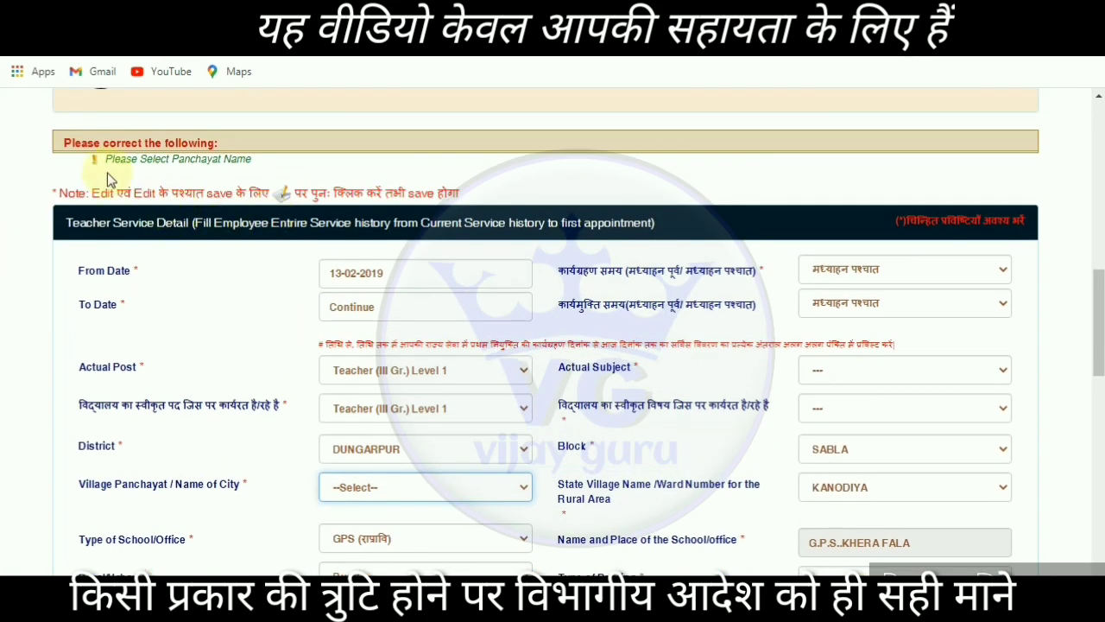
pyautogui.moveTo(106, 159); pyautogui.dragTo(271, 166)
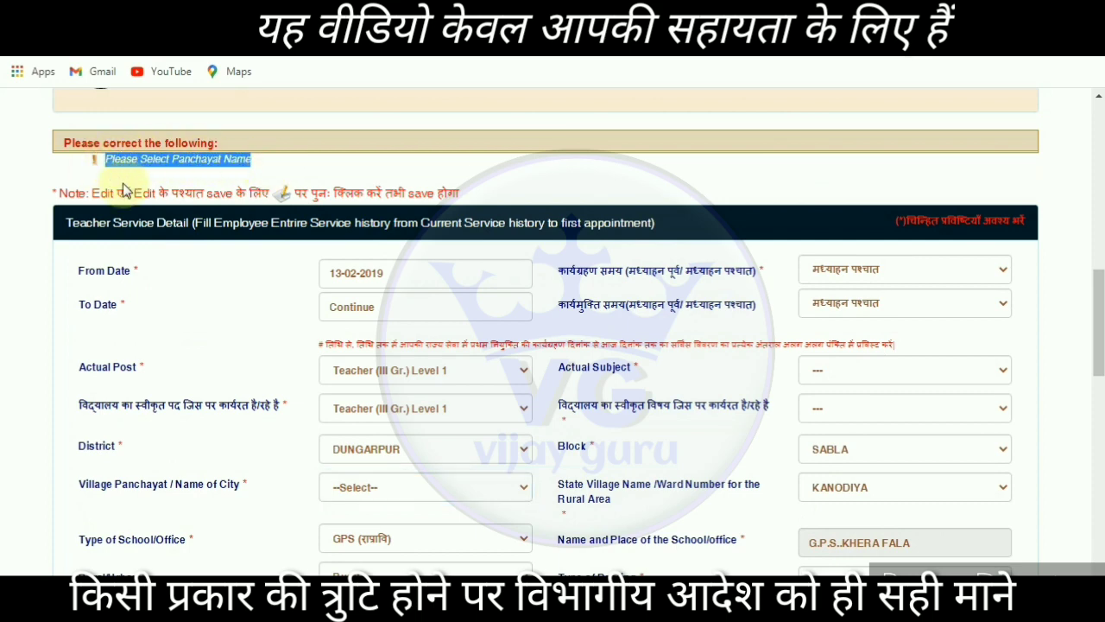
pyautogui.click(317, 173)
pyautogui.scroll(-4, 317, 173)
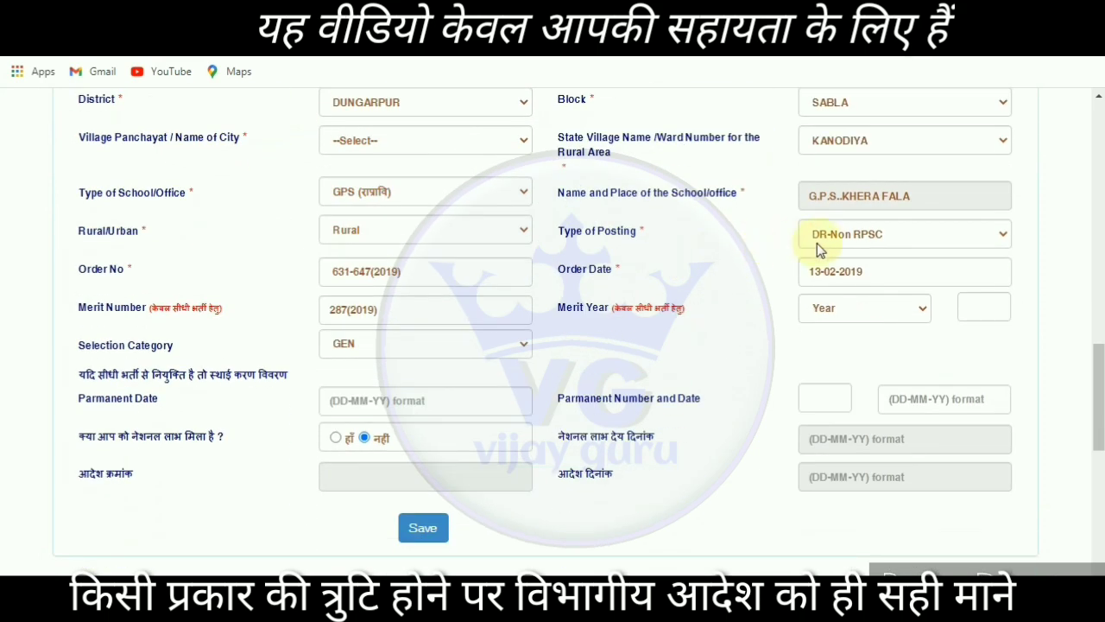
pyautogui.scroll(2, 820, 243)
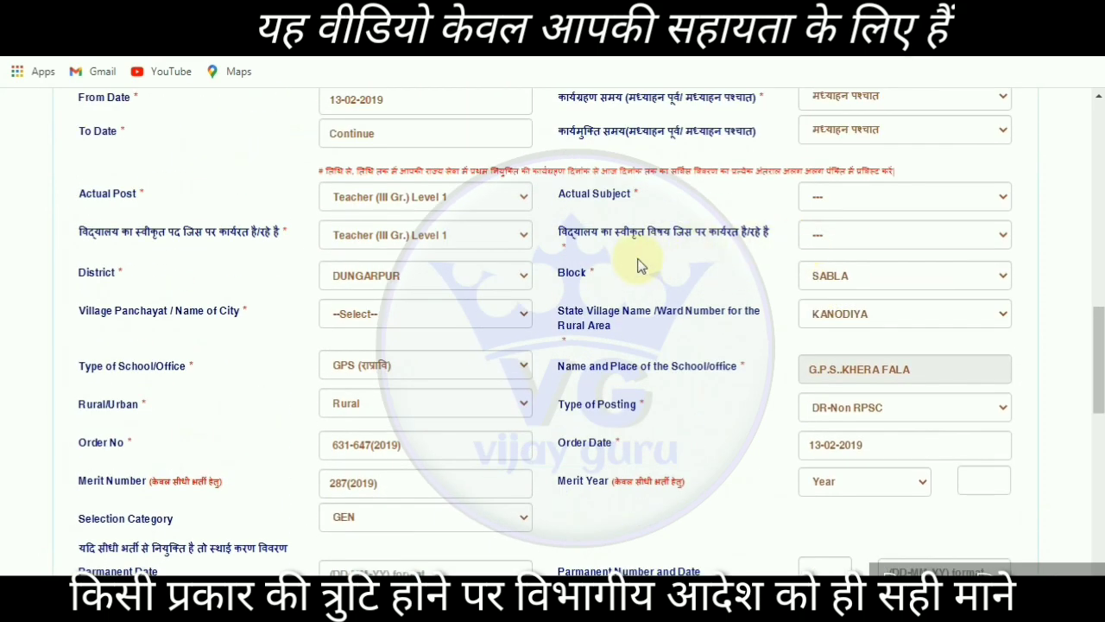
pyautogui.click(348, 314)
pyautogui.scroll(-1, 375, 278)
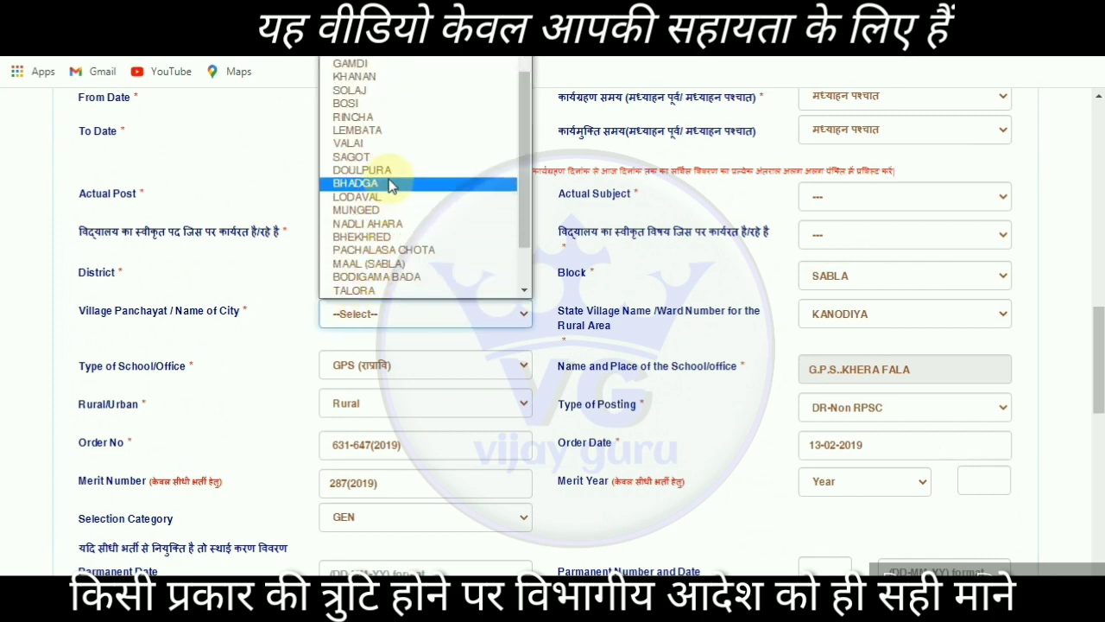
pyautogui.press('Escape')
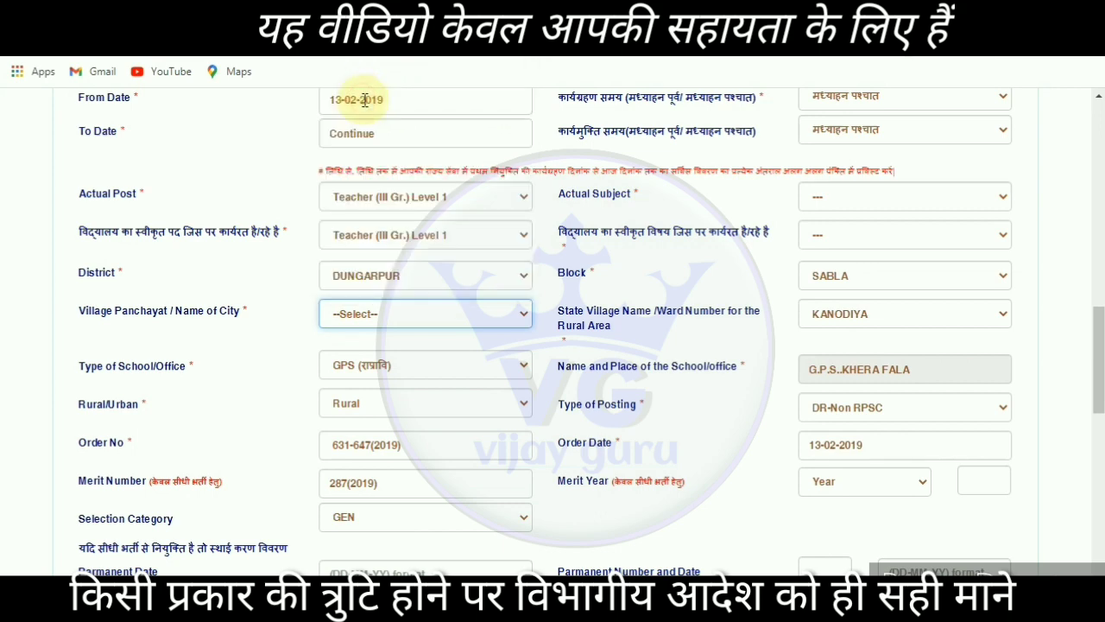
pyautogui.scroll(-4, 403, 211)
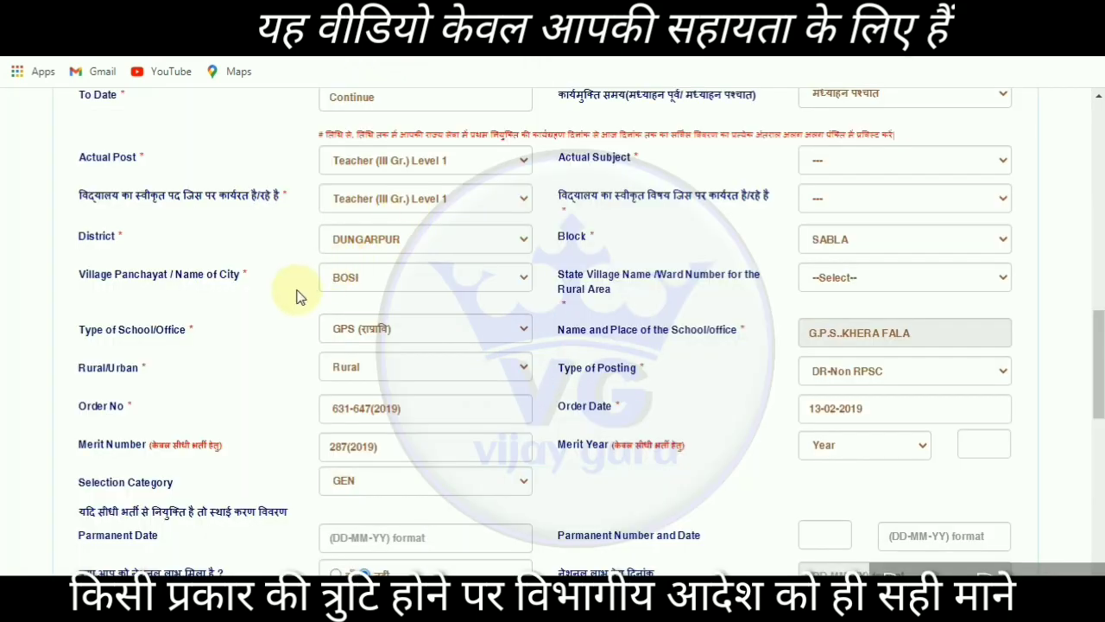
# Step: Try to save the service entry again with the panchayat selected
pyautogui.scroll(-4, 354, 292)
pyautogui.scroll(-3, 363, 293)
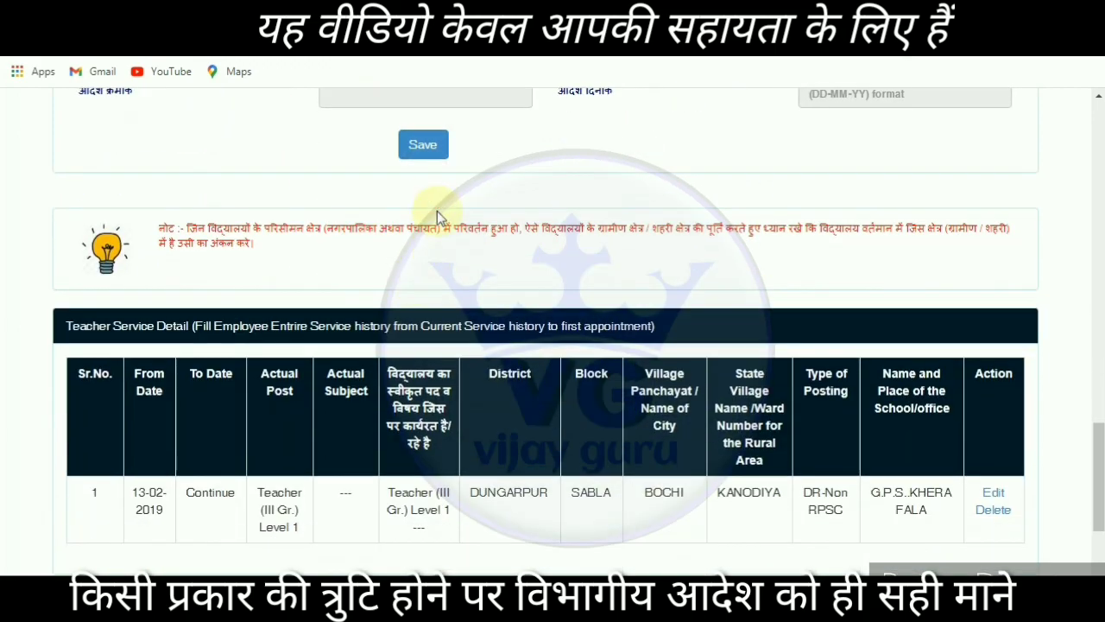
pyautogui.click(423, 146)
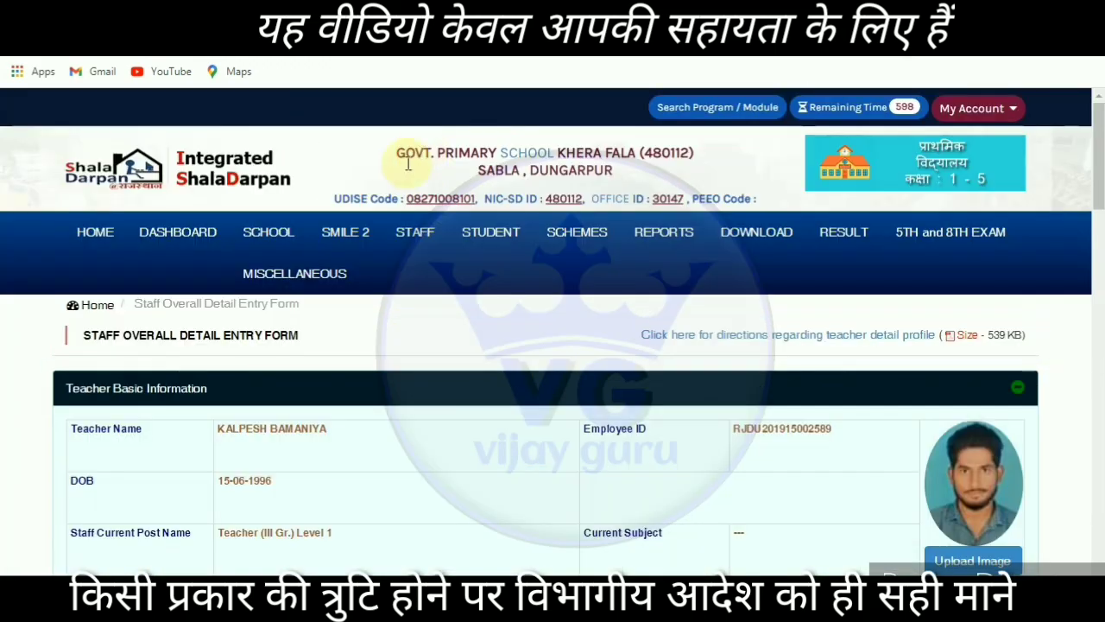
# Step: Choose KANODIYA as the State Village Name /Ward Number for the Rural Area of the service entry
pyautogui.scroll(-6, 360, 216)
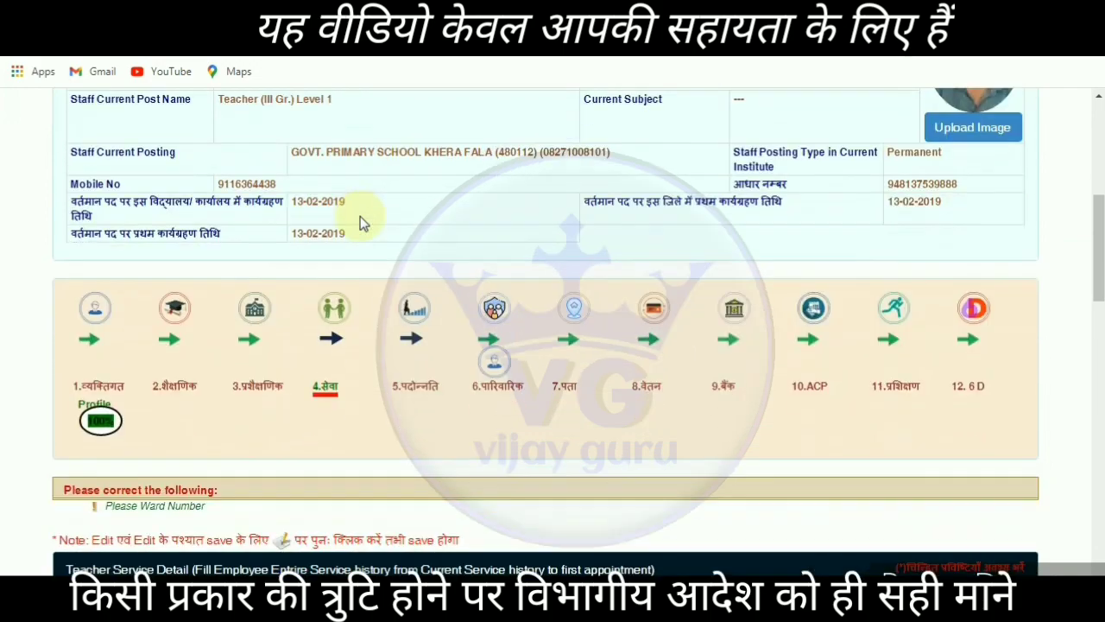
pyautogui.scroll(-2, 360, 223)
pyautogui.scroll(-2, 124, 312)
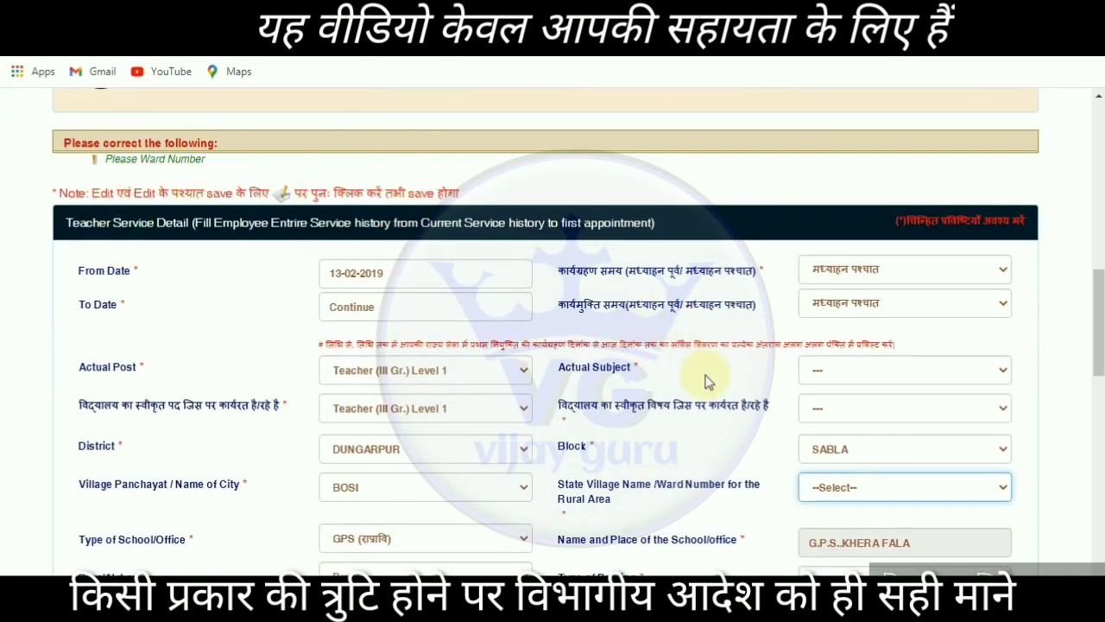
pyautogui.scroll(-1, 713, 392)
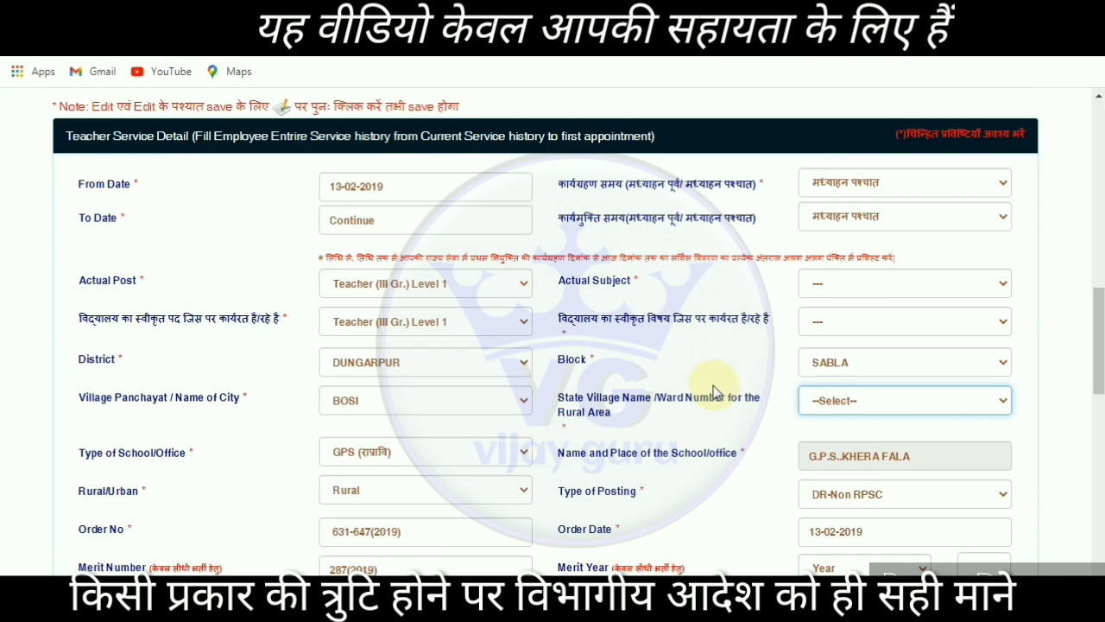
pyautogui.click(857, 401)
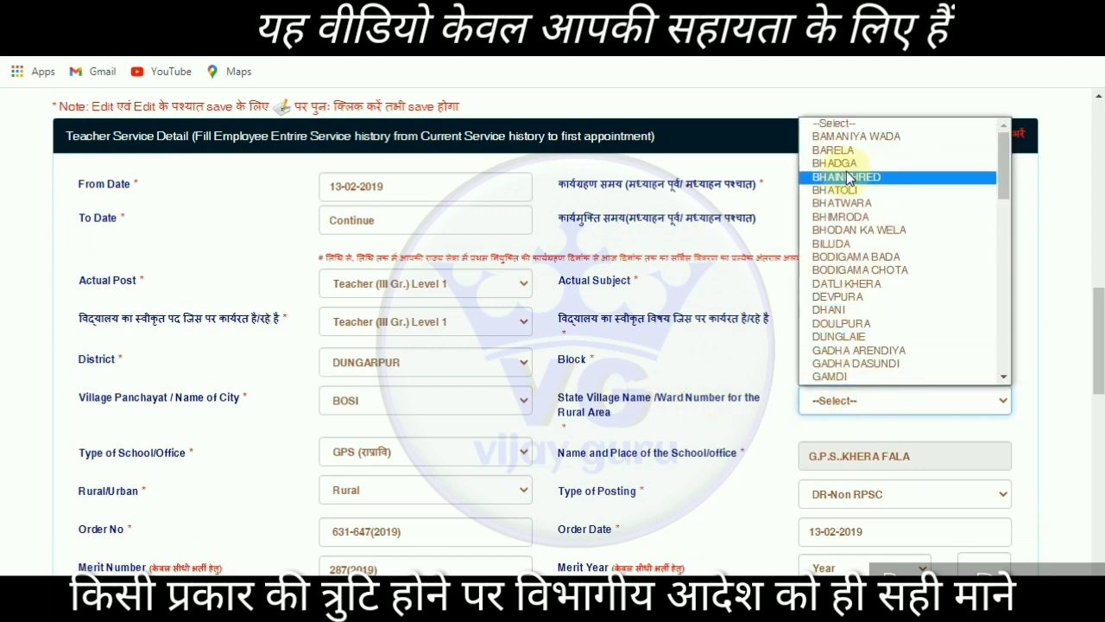
pyautogui.scroll(-4, 850, 190)
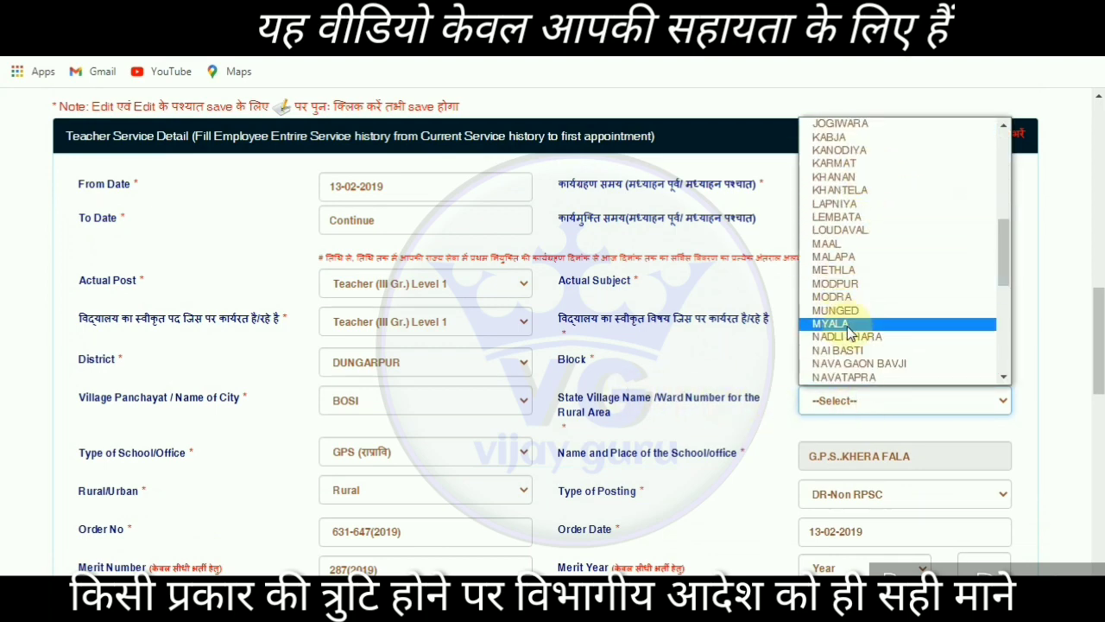
pyautogui.scroll(4, 850, 276)
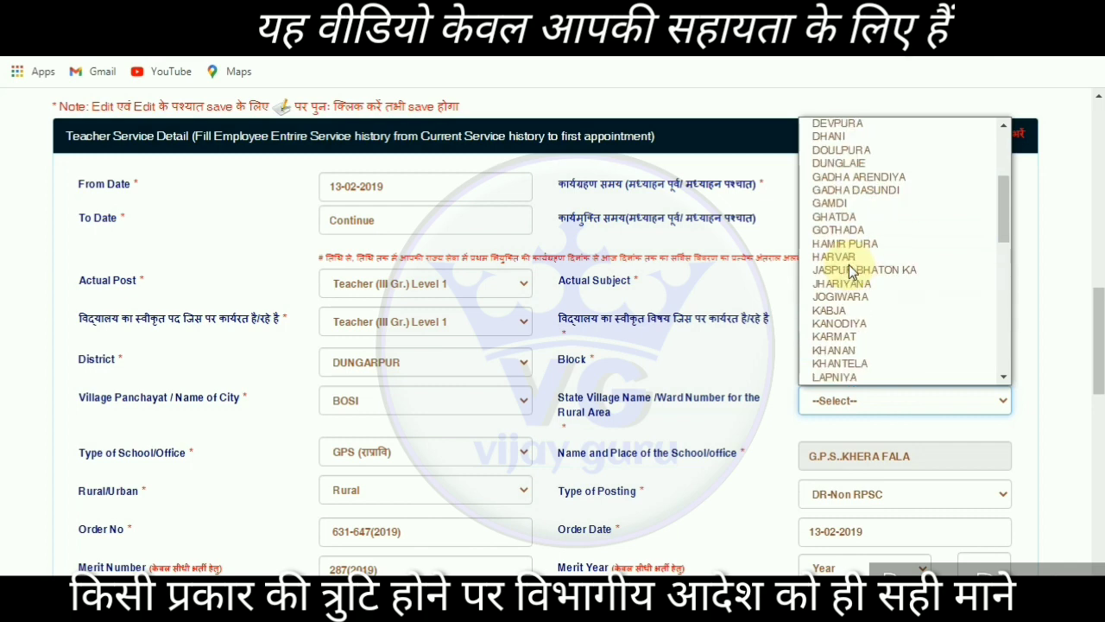
pyautogui.click(842, 324)
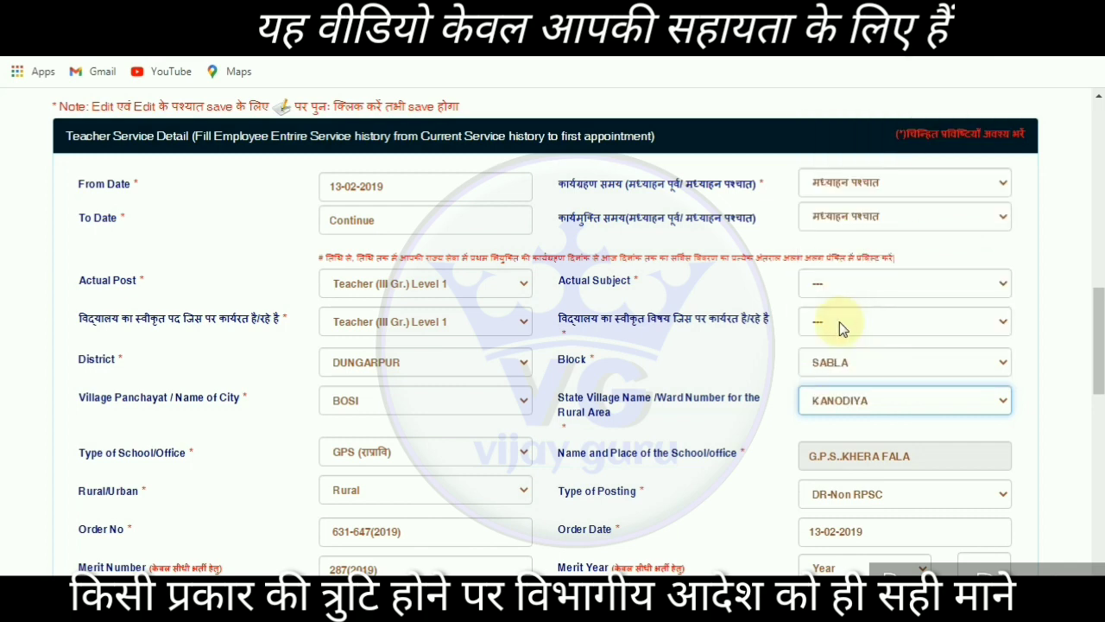
# Step: Save the teacher's service details and dismiss the browser notification and the message dialog
pyautogui.scroll(-7, 837, 334)
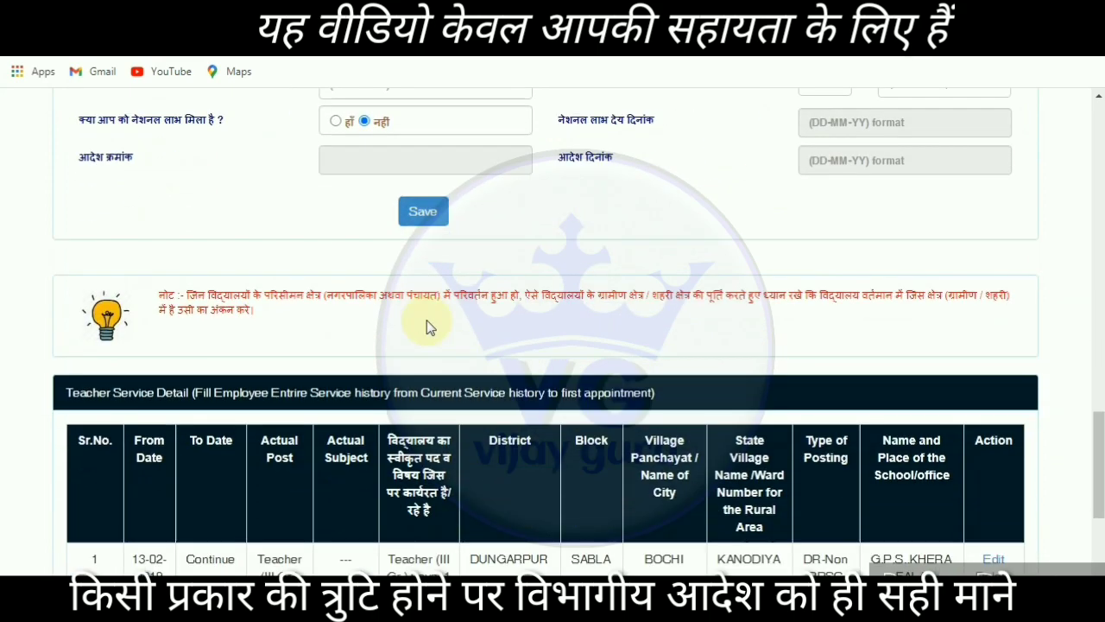
pyautogui.scroll(-1, 429, 326)
pyautogui.click(422, 190)
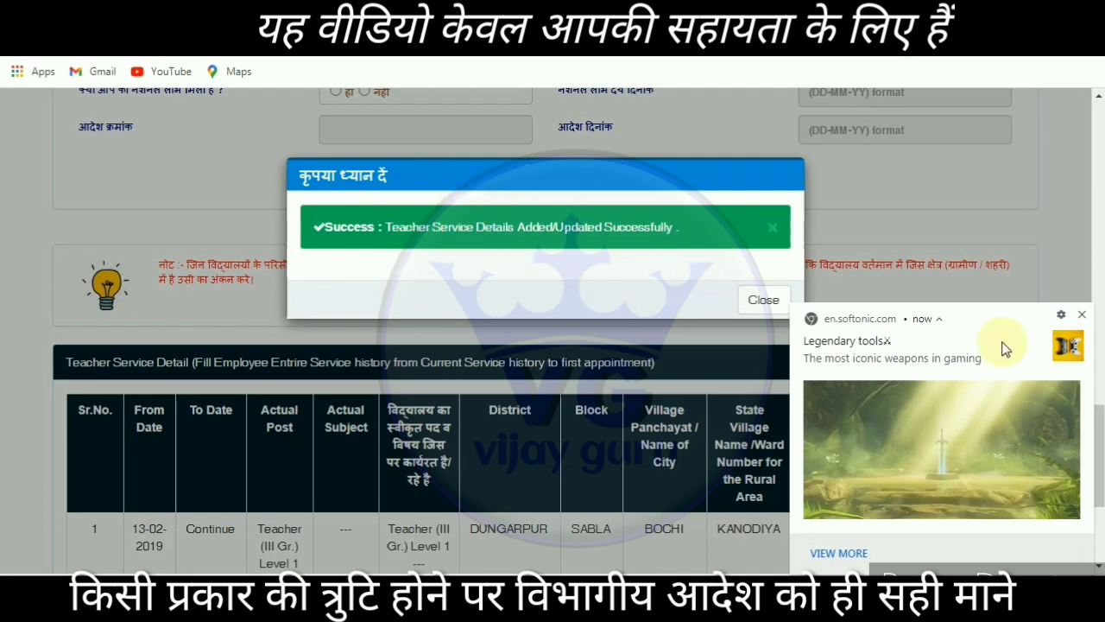
pyautogui.click(1082, 315)
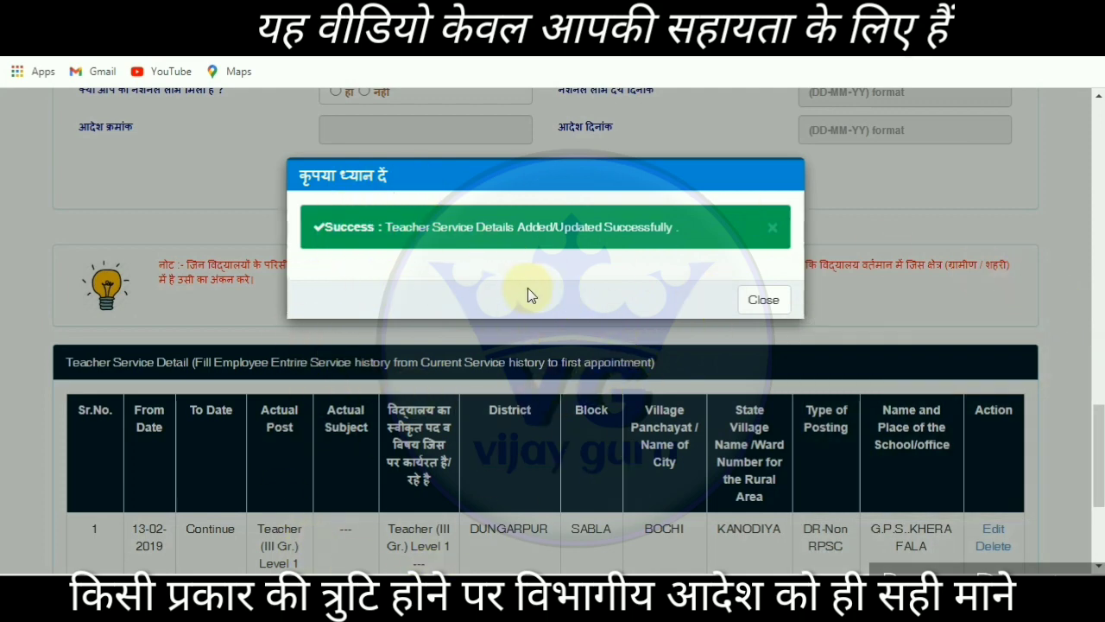
pyautogui.click(765, 303)
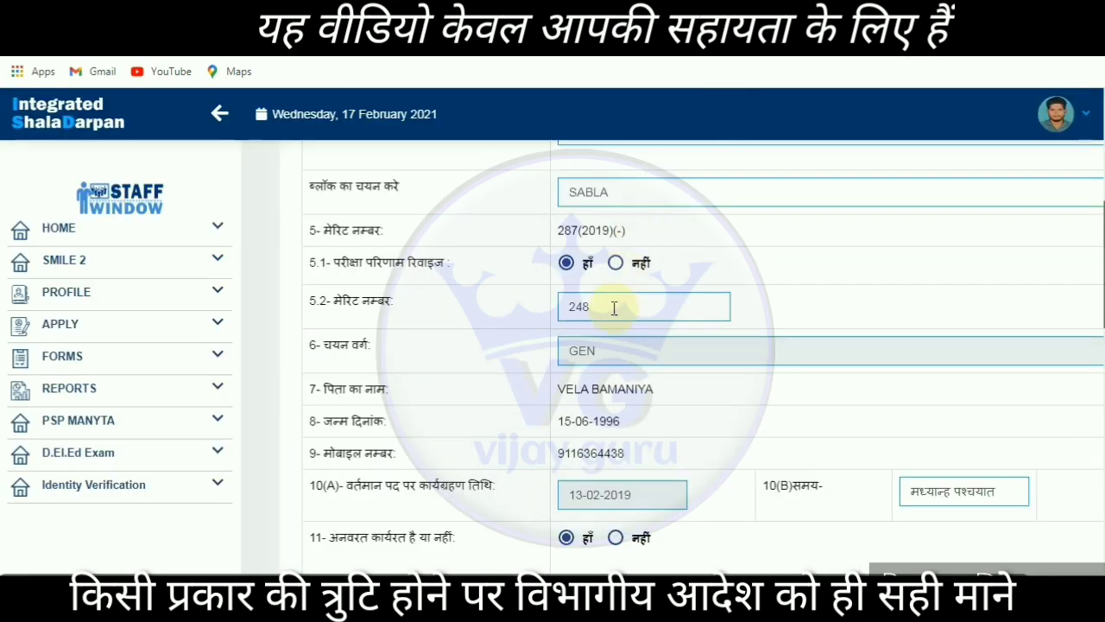
# Step: Review the Staff Window confirmation application's selection category, father's name, birth date, mobile number, joining date and time, continuous service and appointment order
pyautogui.scroll(-1, 612, 304)
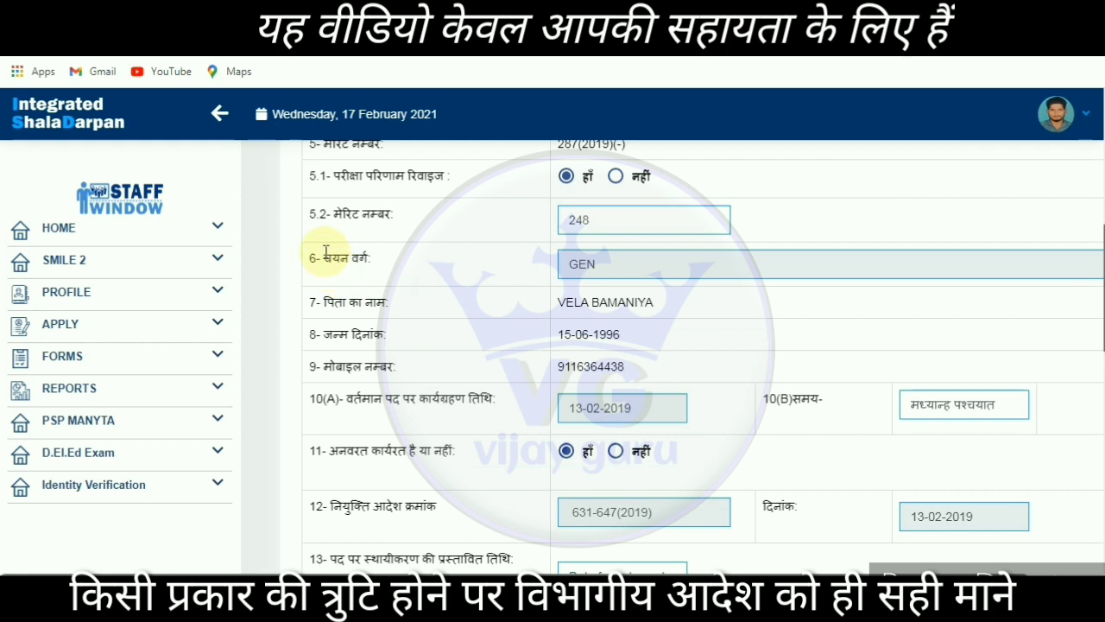
pyautogui.moveTo(324, 257); pyautogui.dragTo(426, 262)
pyautogui.click(526, 268)
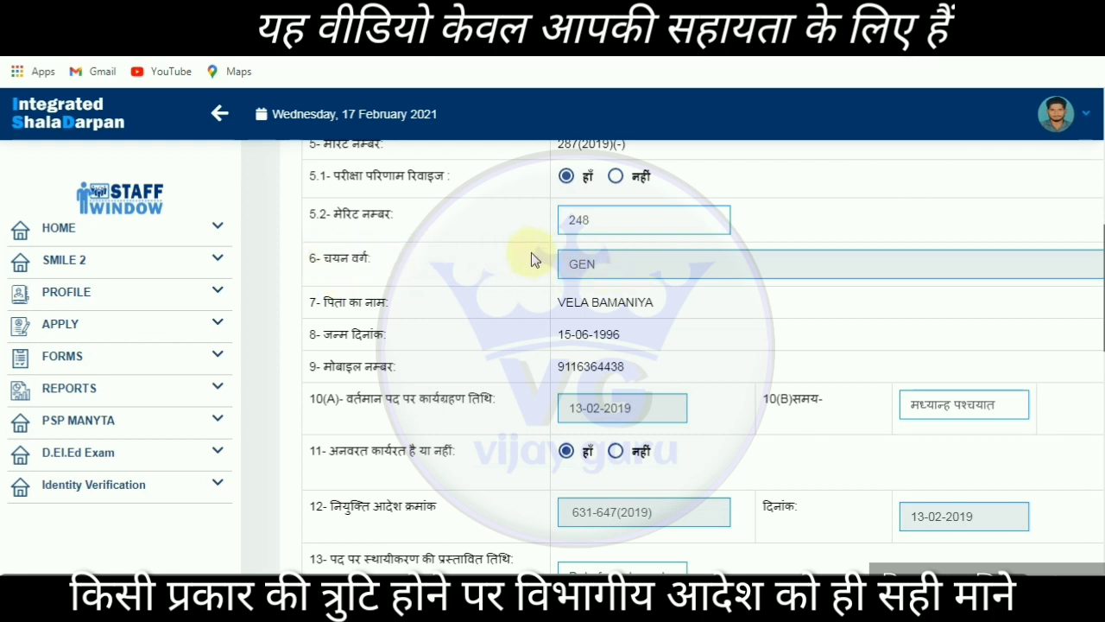
pyautogui.scroll(-1, 636, 252)
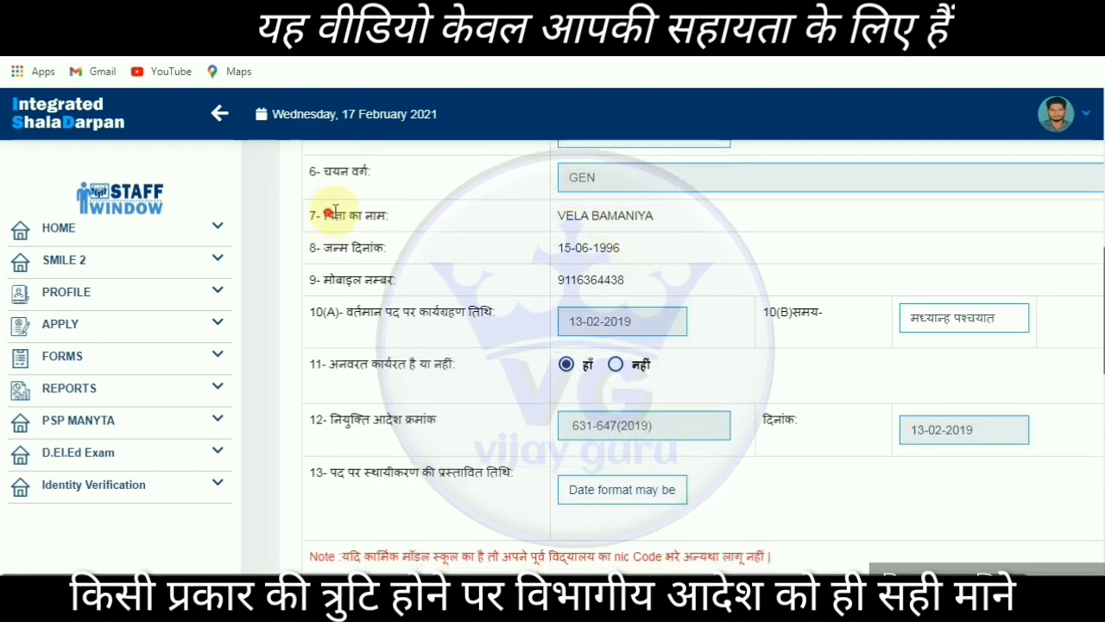
pyautogui.moveTo(325, 215); pyautogui.dragTo(391, 215)
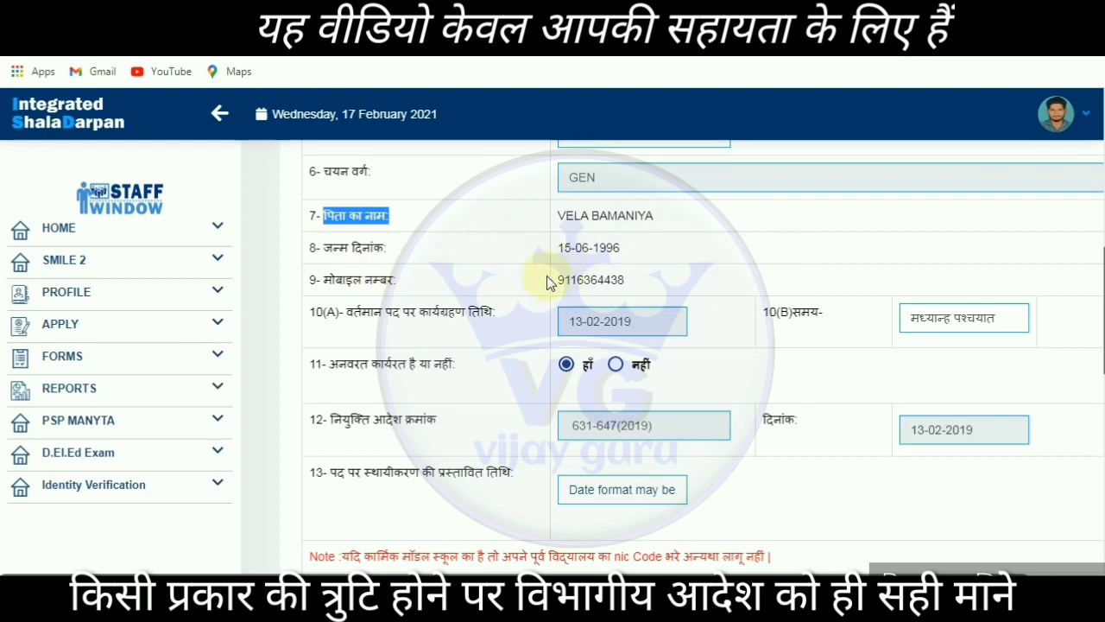
pyautogui.scroll(-2, 546, 276)
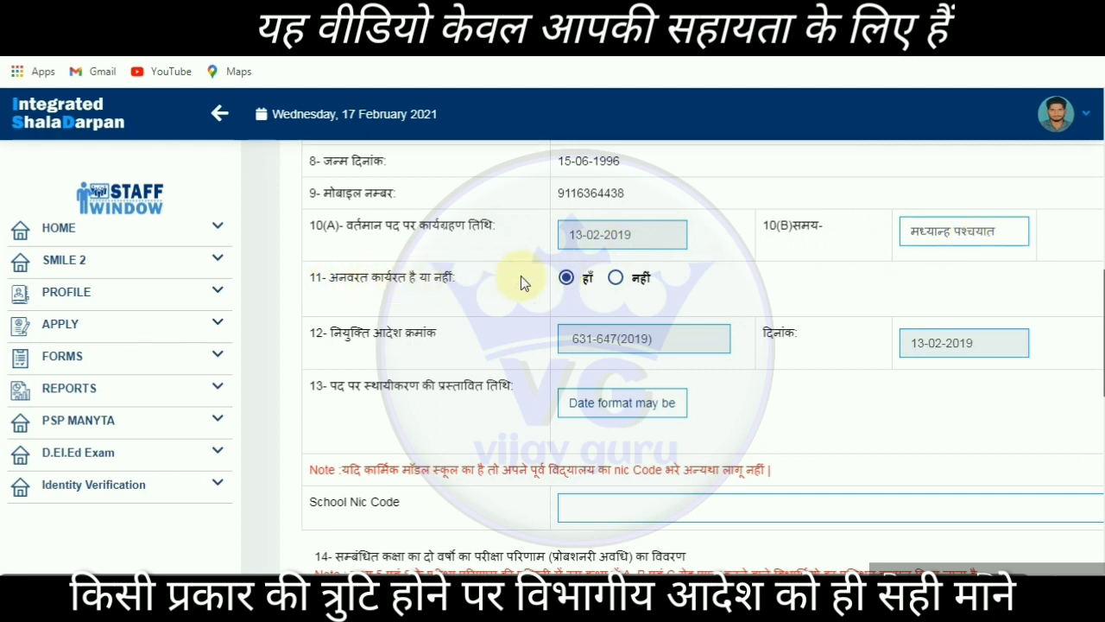
pyautogui.scroll(-1, 391, 283)
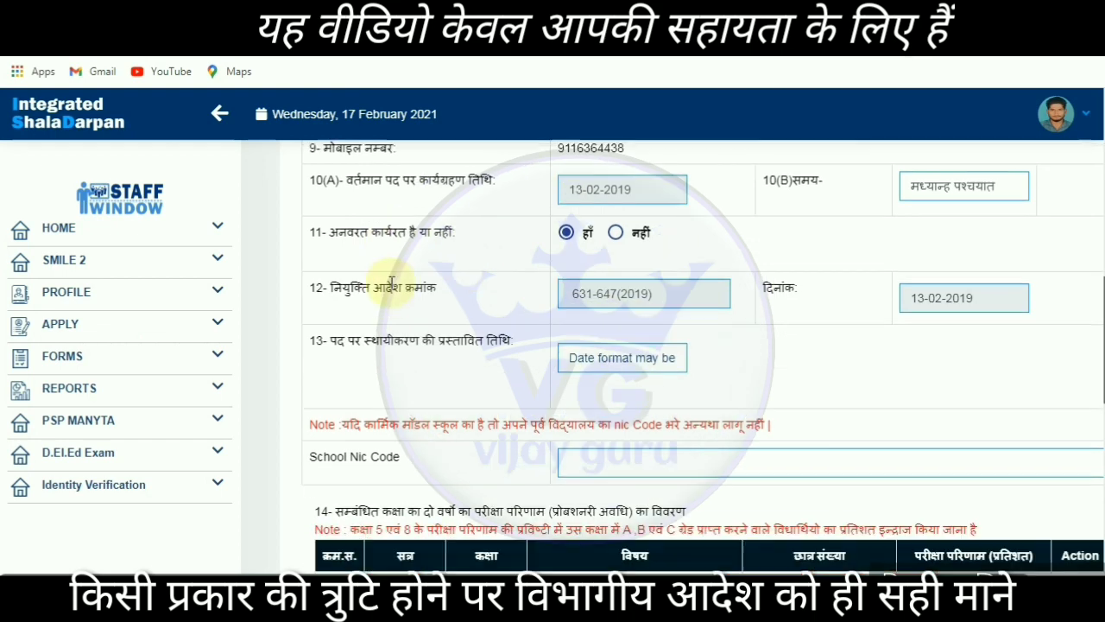
pyautogui.scroll(-1, 391, 283)
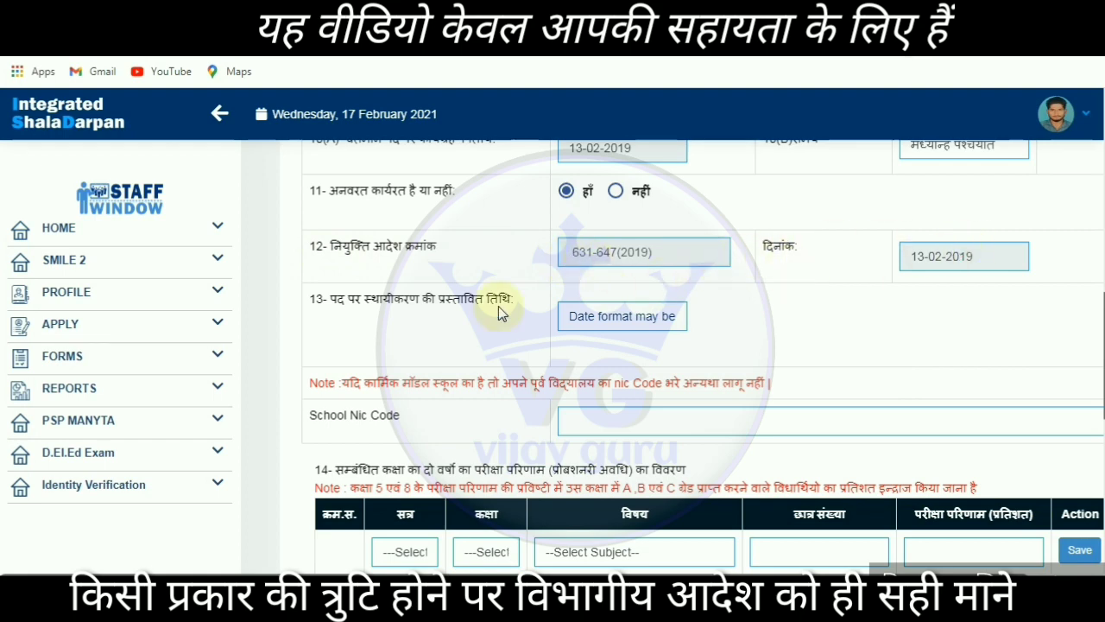
# Step: Set the proposed date of confirmation on the post, item 13, to 13-02-2021
pyautogui.scroll(-1, 317, 302)
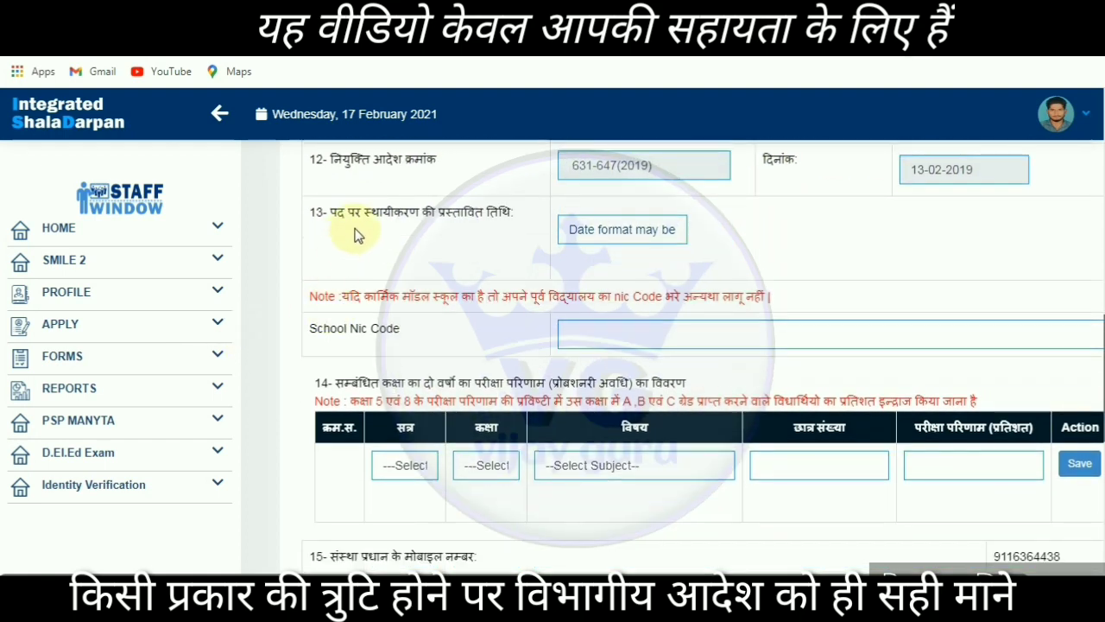
pyautogui.click(607, 226)
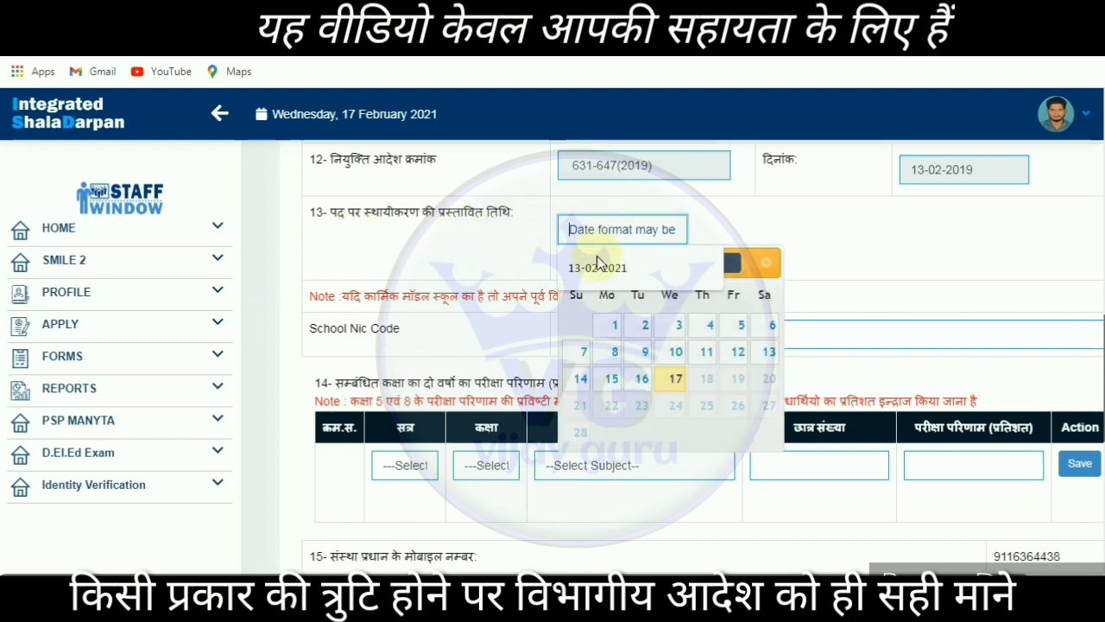
pyautogui.click(598, 263)
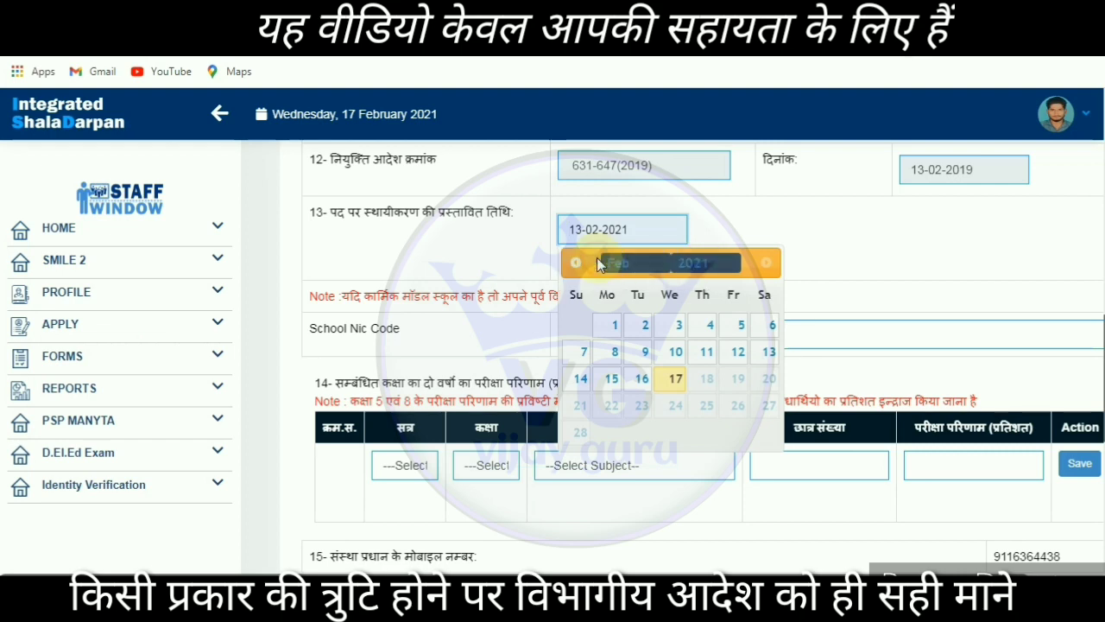
pyautogui.click(723, 232)
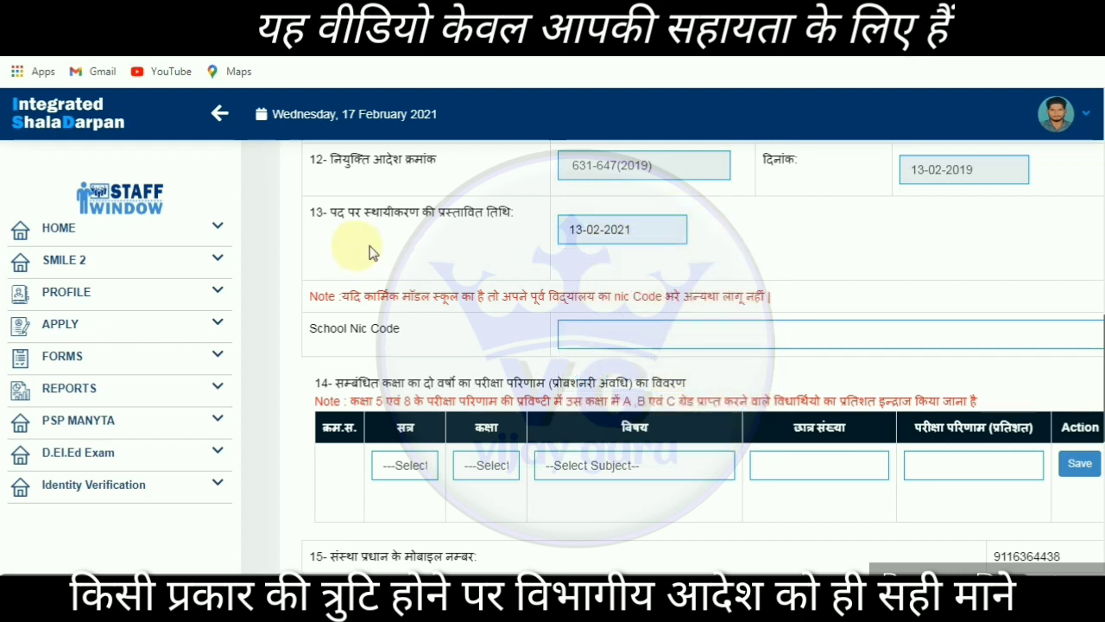
pyautogui.scroll(-1, 576, 256)
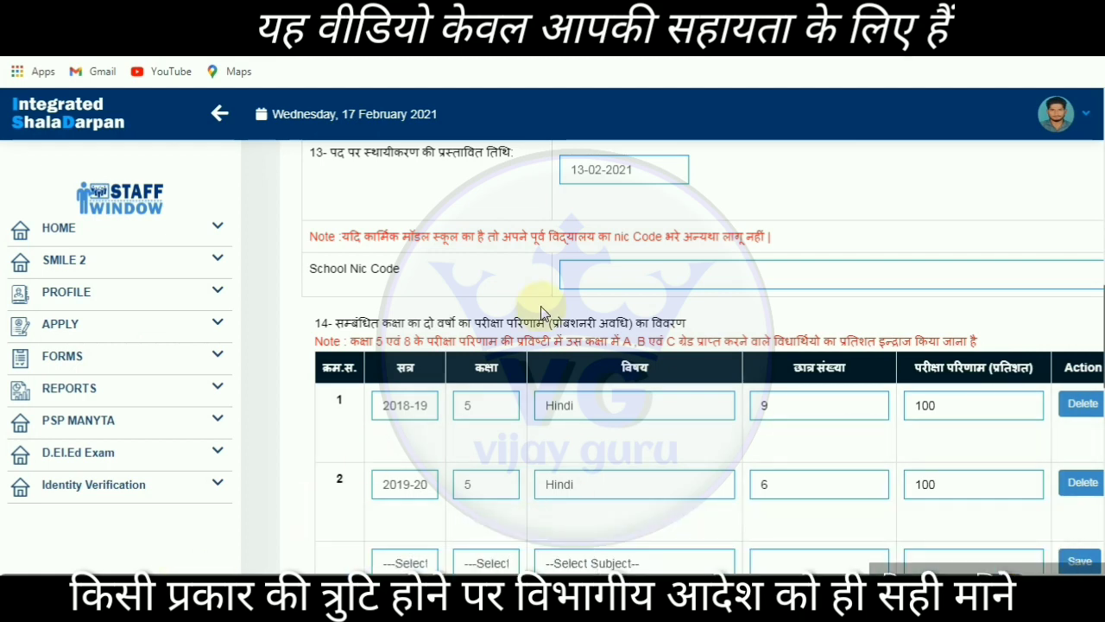
# Step: Review the School Nic Code field and item 14's heading and note on the probation period's two-year exam results
pyautogui.click(595, 269)
pyautogui.click(604, 276)
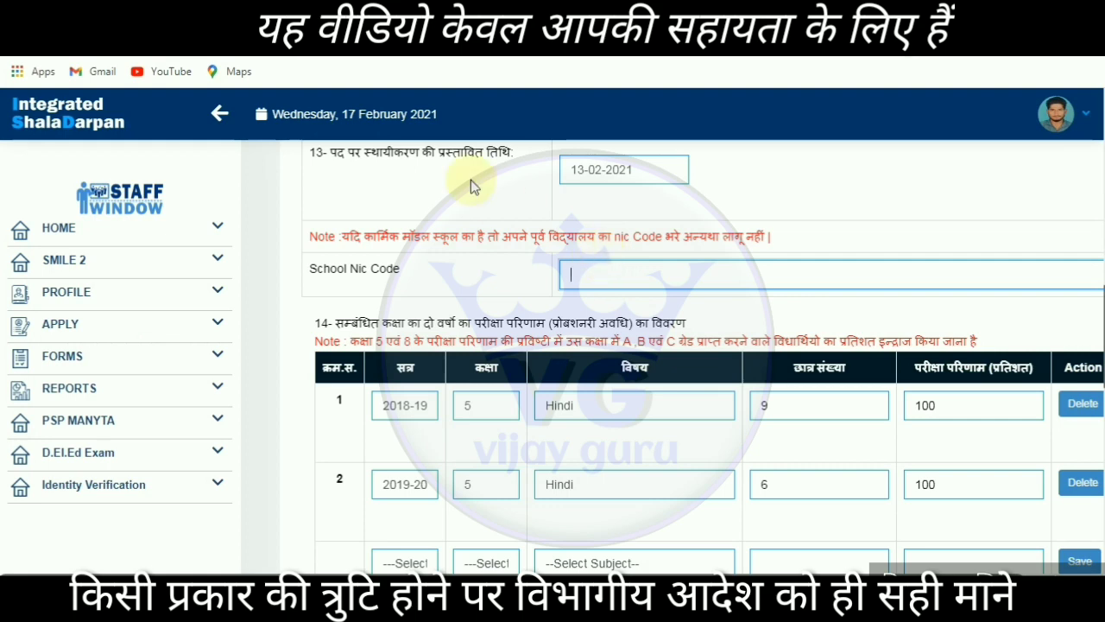
pyautogui.scroll(-1, 446, 185)
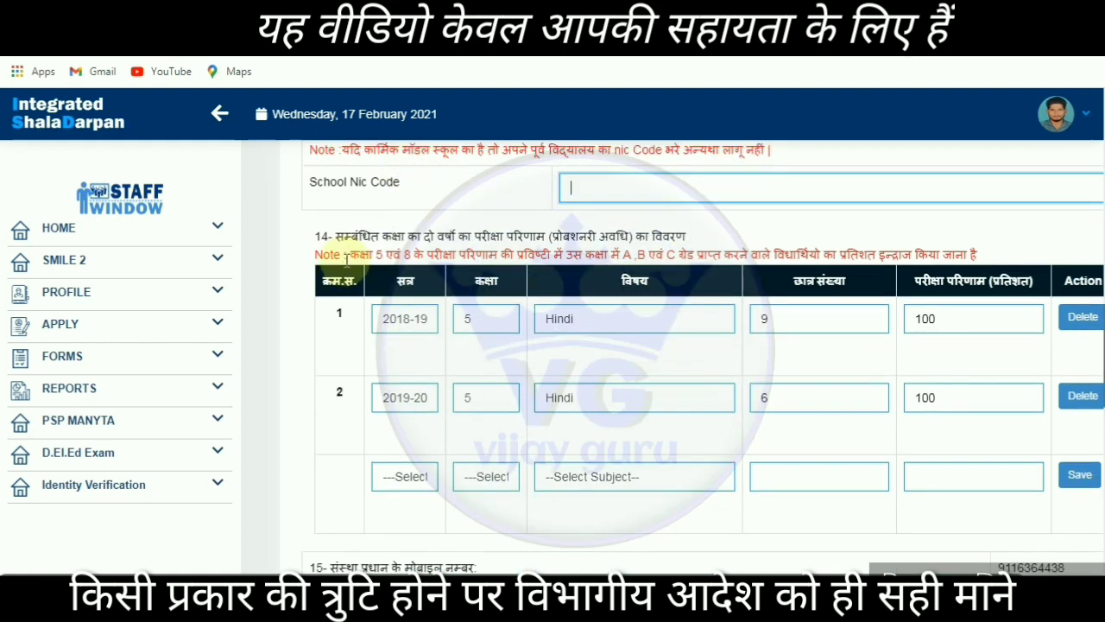
pyautogui.scroll(1, 449, 223)
pyautogui.scroll(-1, 451, 223)
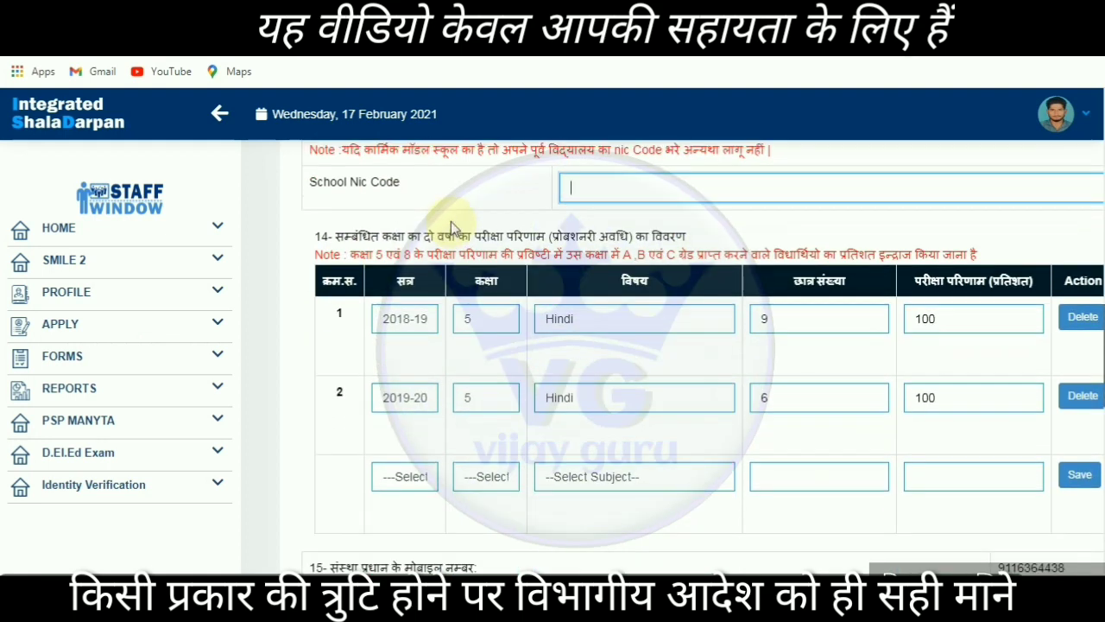
pyautogui.rightClick(452, 221)
pyautogui.scroll(-1, 415, 199)
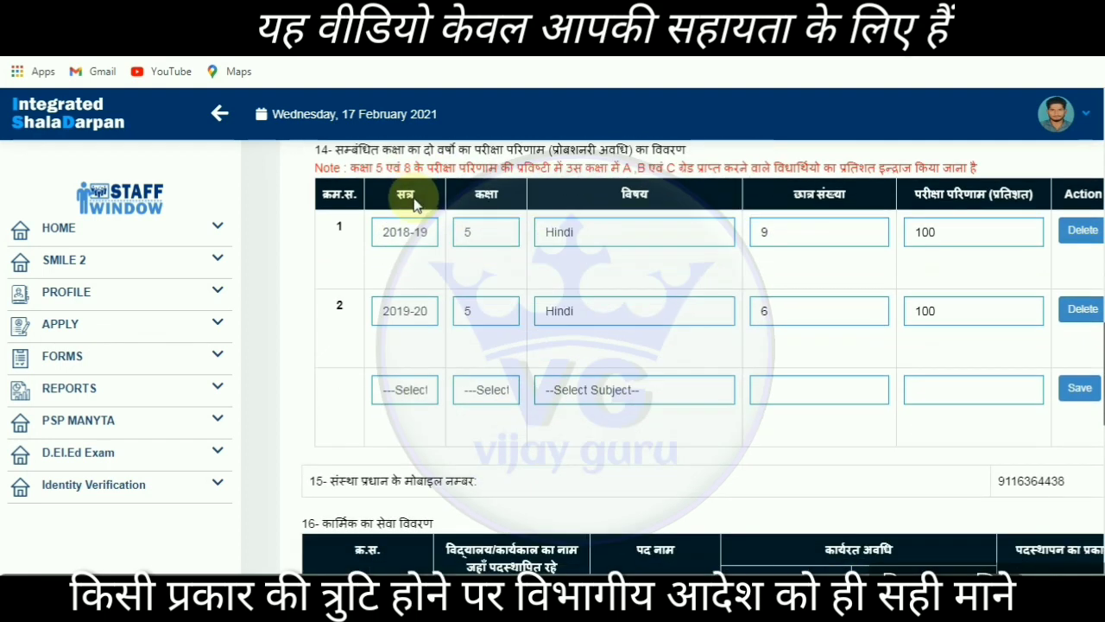
pyautogui.scroll(1, 414, 200)
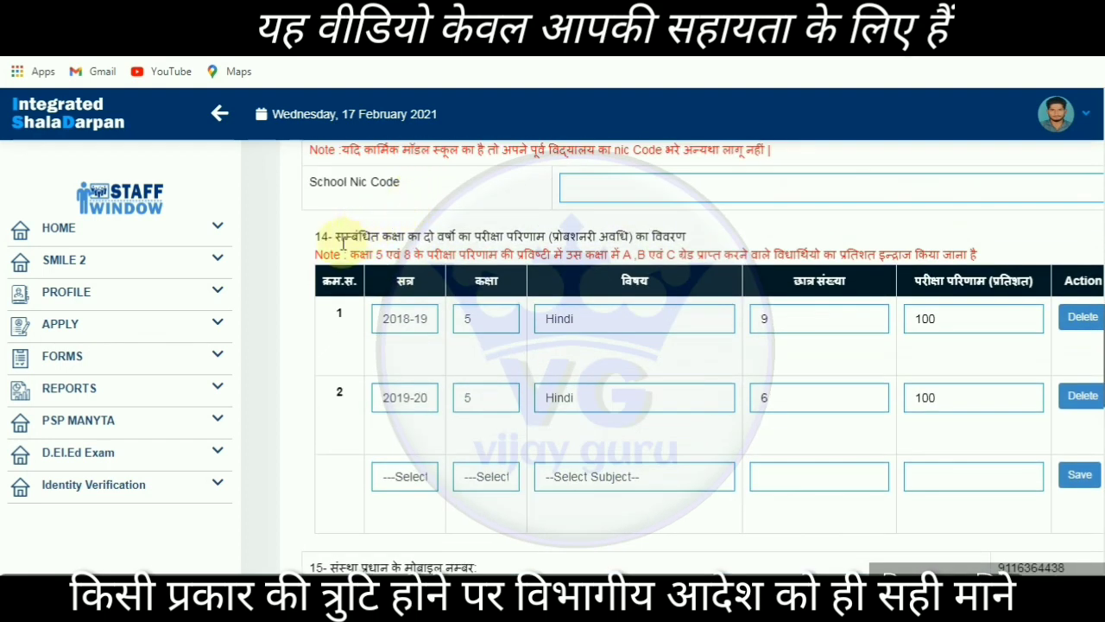
pyautogui.moveTo(336, 232); pyautogui.dragTo(701, 237)
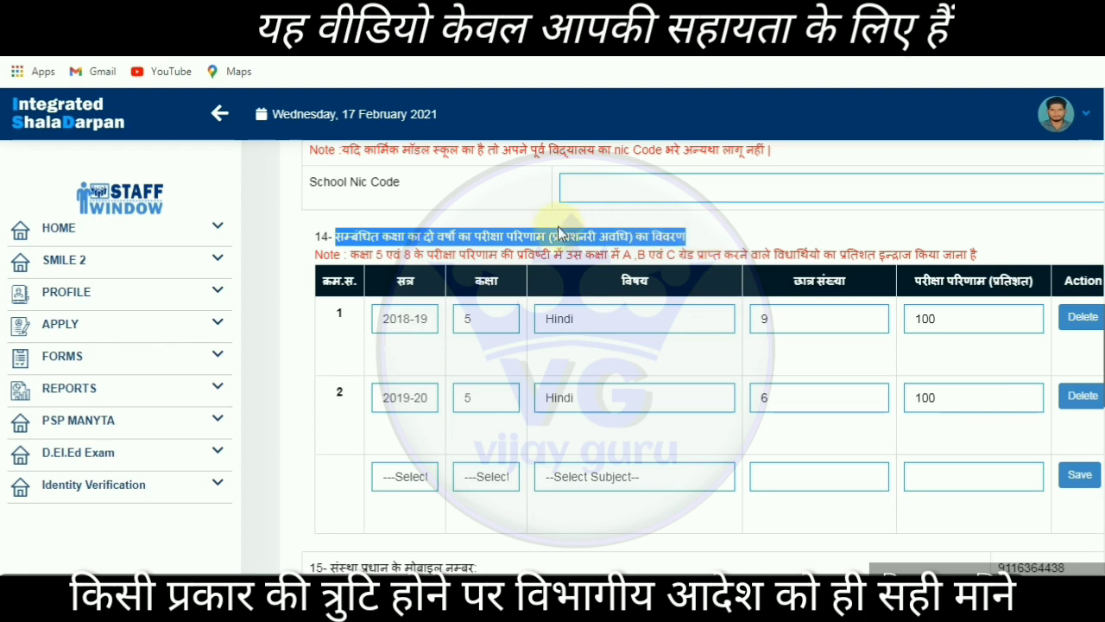
pyautogui.click(308, 216)
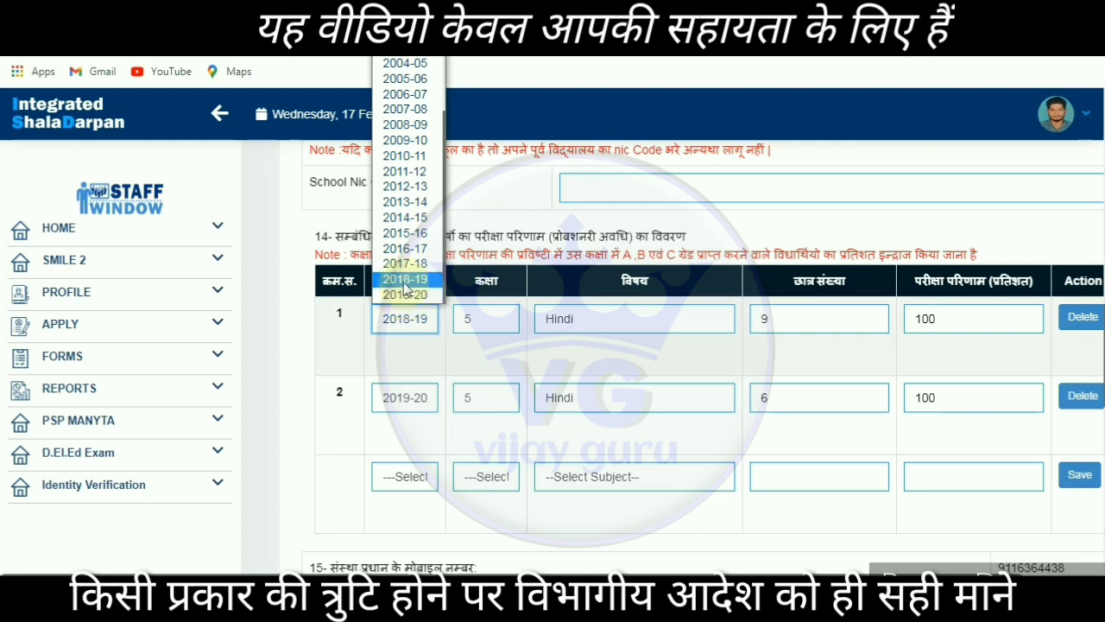
# Step: Choose session 2018-19, class 5 and subject Hindi in the first row of item 14's exam results
pyautogui.click(405, 282)
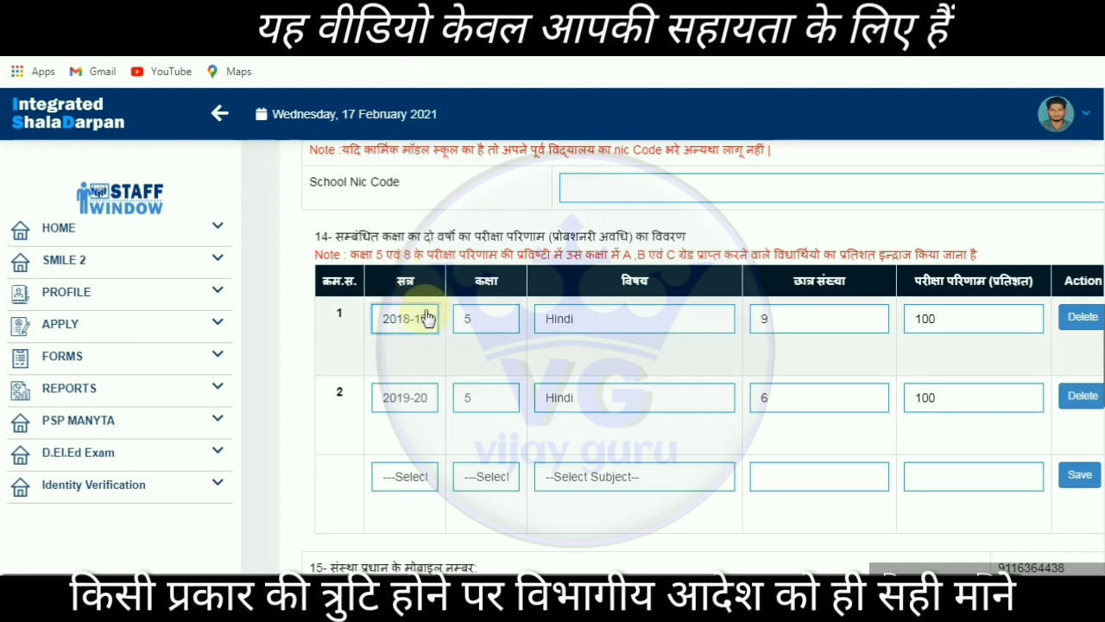
pyautogui.click(483, 319)
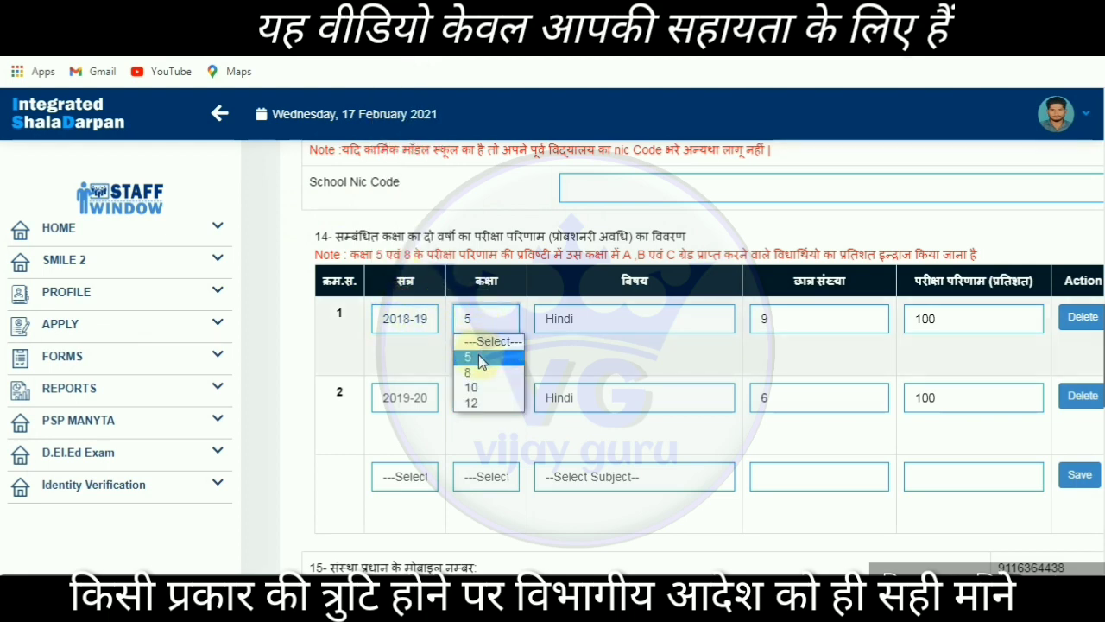
pyautogui.click(481, 356)
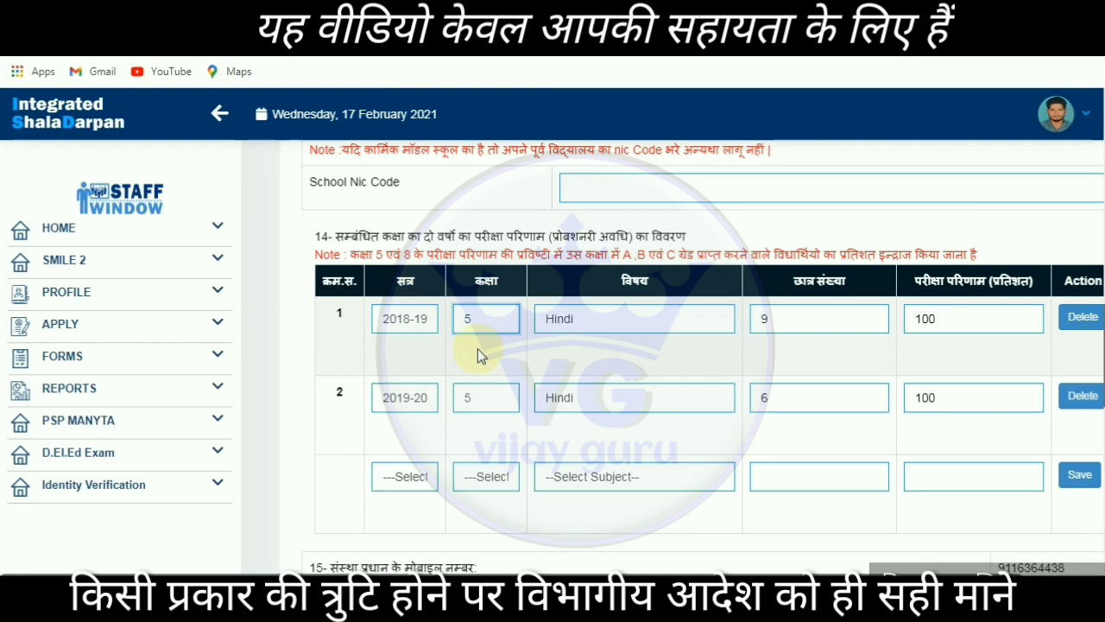
pyautogui.click(577, 323)
pyautogui.click(576, 324)
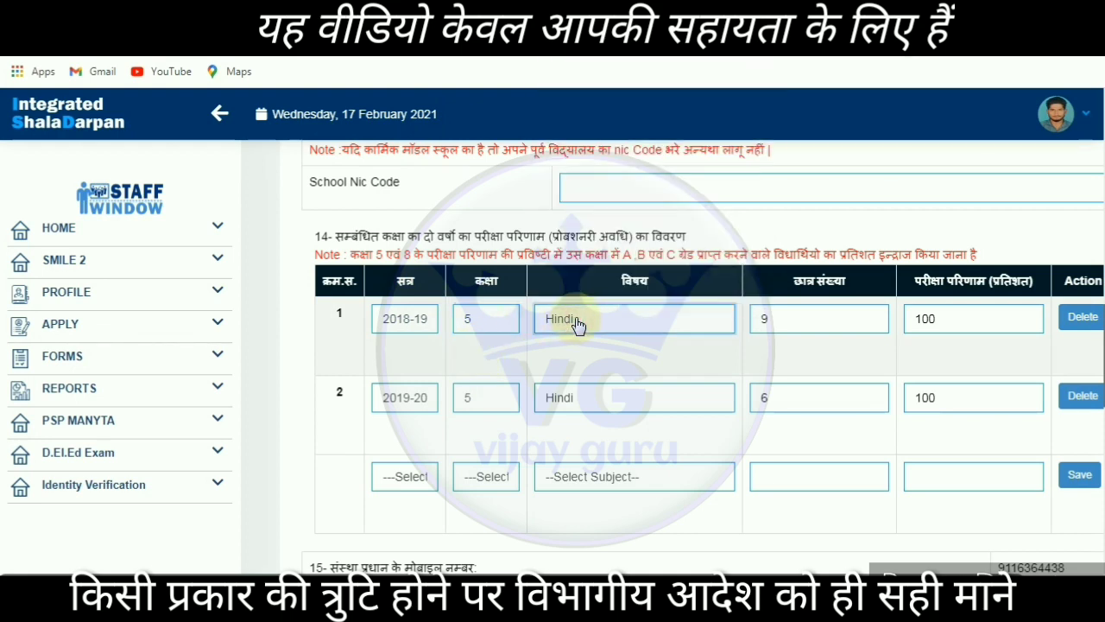
pyautogui.click(577, 324)
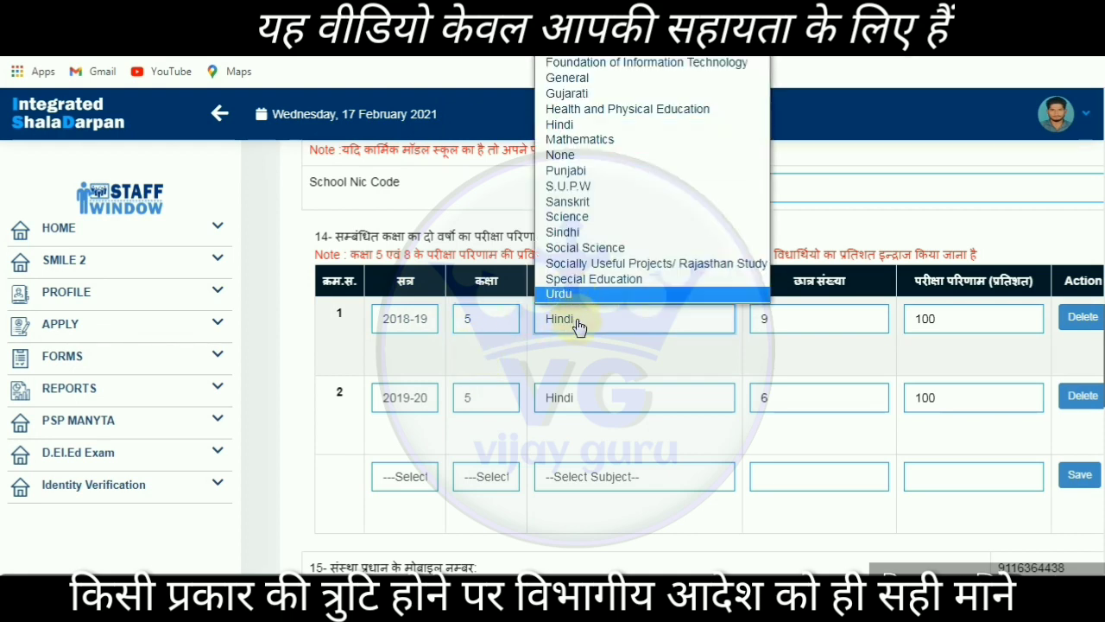
pyautogui.click(546, 126)
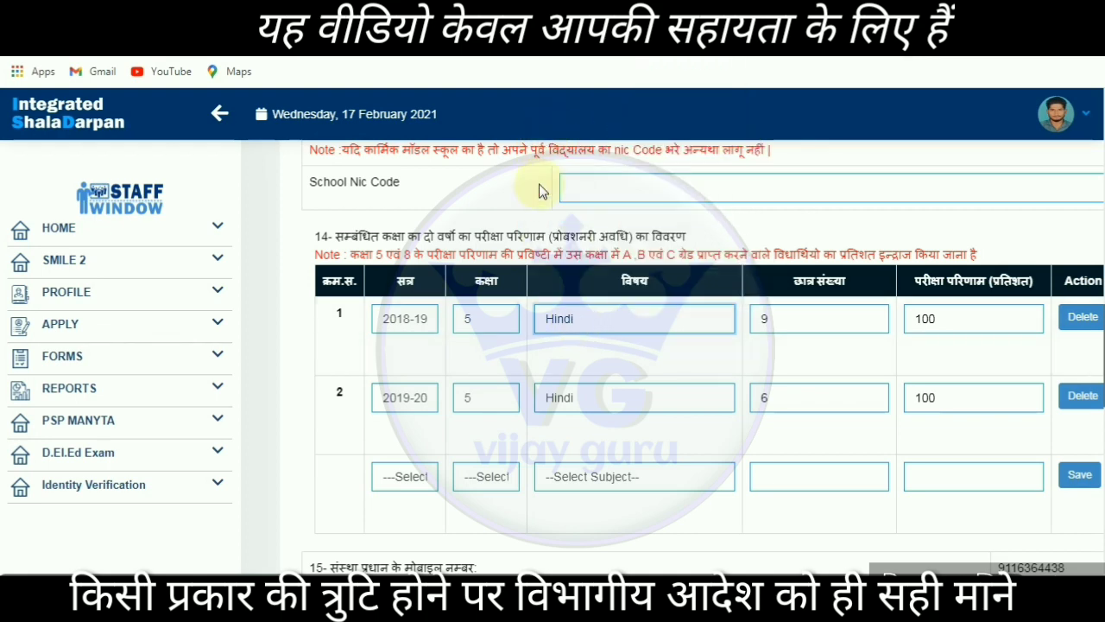
pyautogui.click(557, 324)
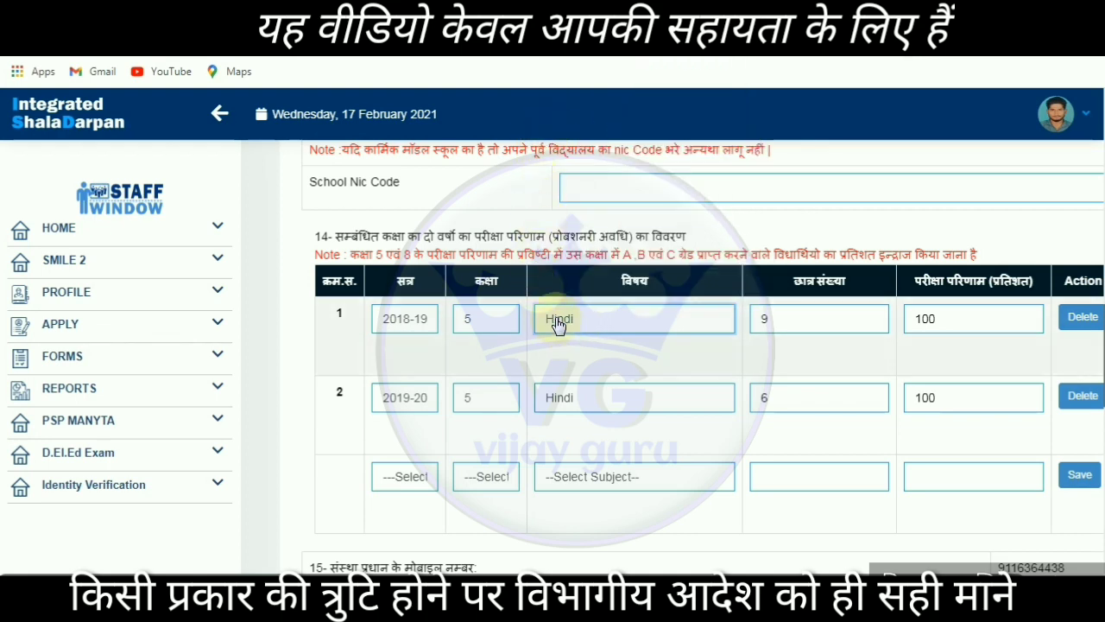
# Step: Check the student count and exam result percentage in the first row of item 14
pyautogui.click(789, 322)
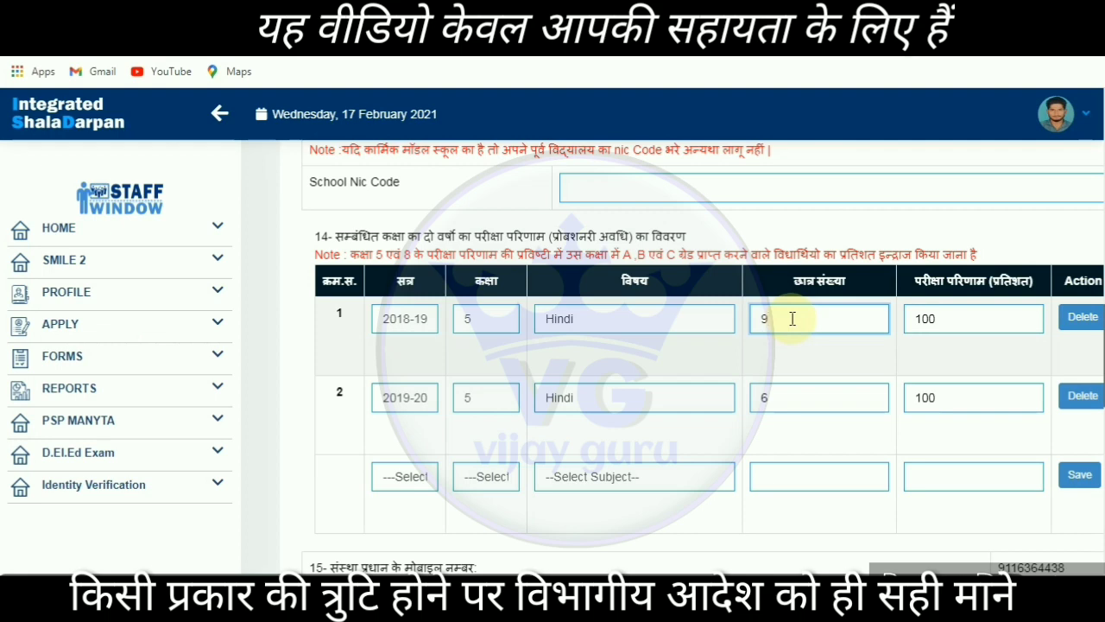
pyautogui.moveTo(778, 568); pyautogui.dragTo(813, 570)
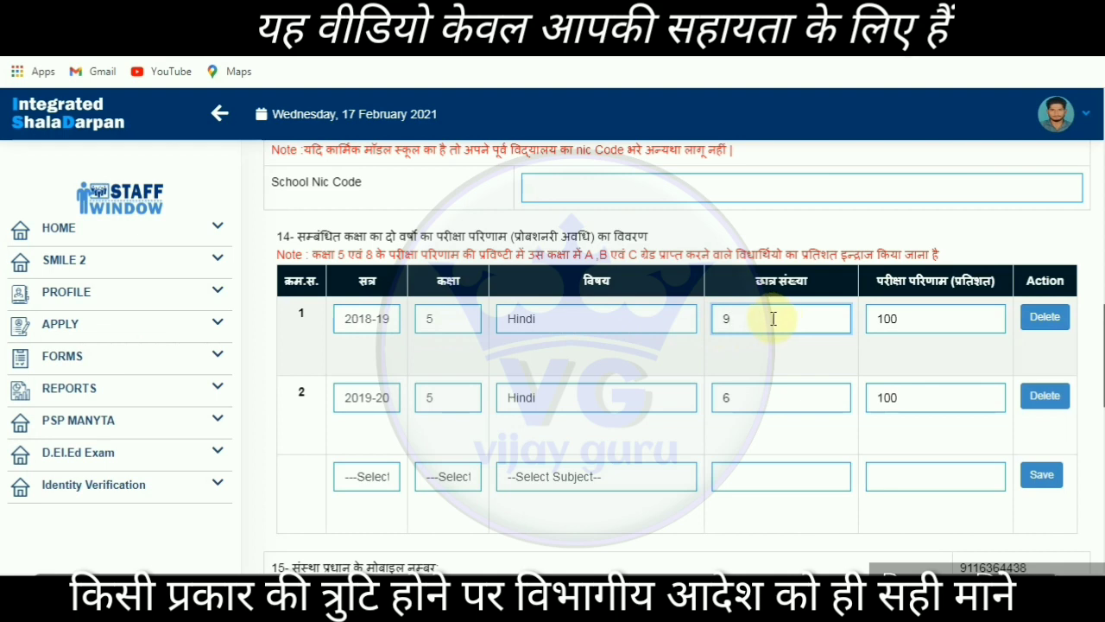
pyautogui.click(913, 316)
pyautogui.doubleClick(913, 316)
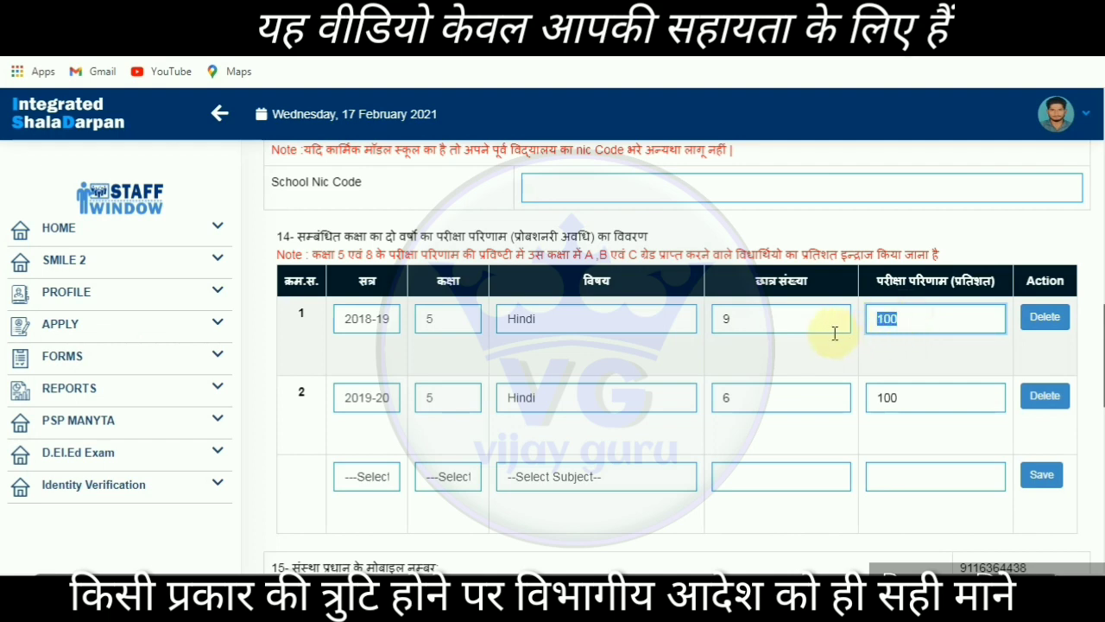
pyautogui.click(923, 318)
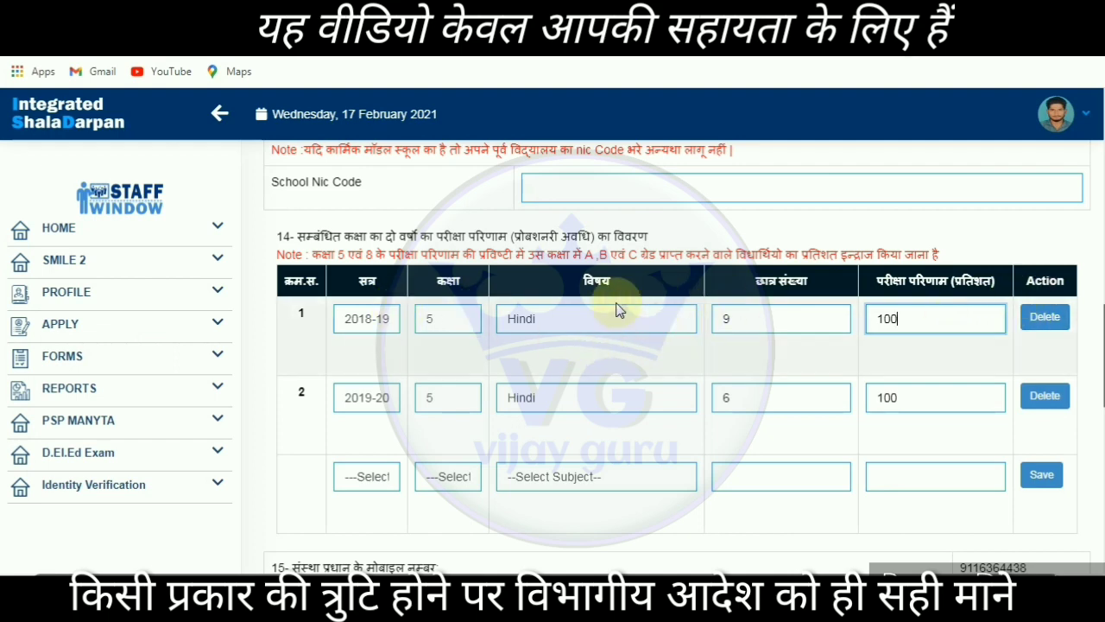
# Step: Choose session 2019-20, class 5 and subject Hindi in the second row of item 14's exam results
pyautogui.click(366, 399)
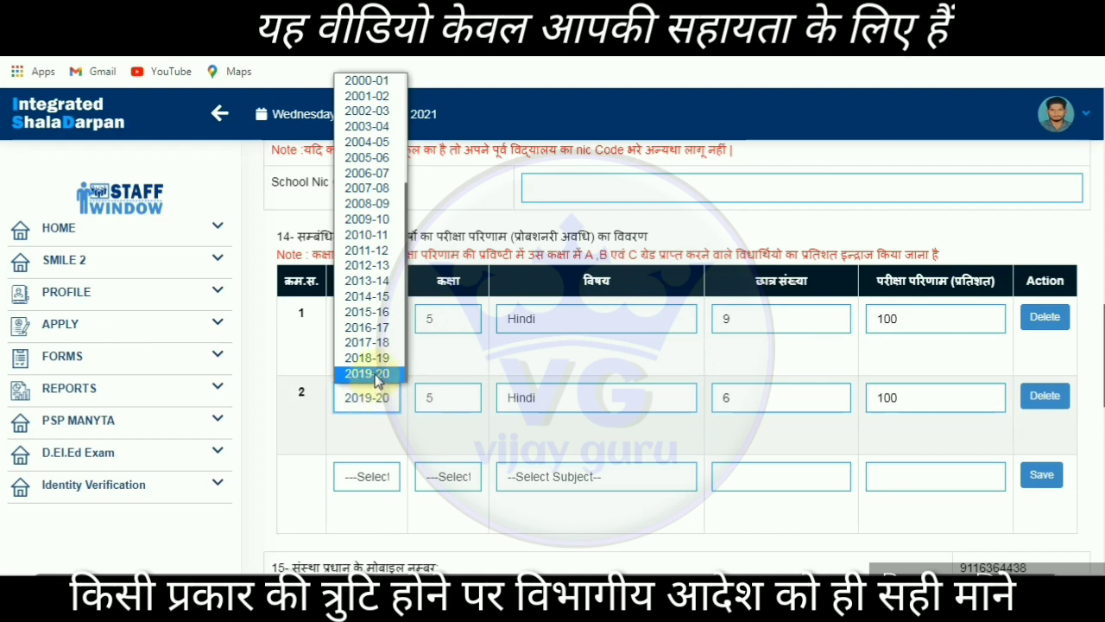
pyautogui.click(374, 374)
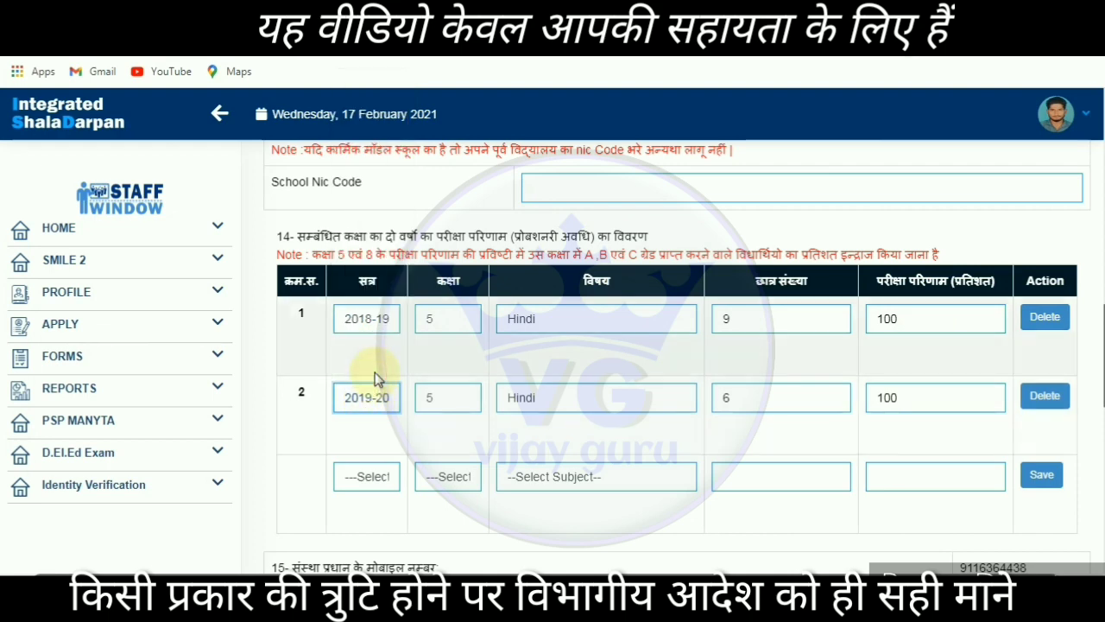
pyautogui.click(444, 410)
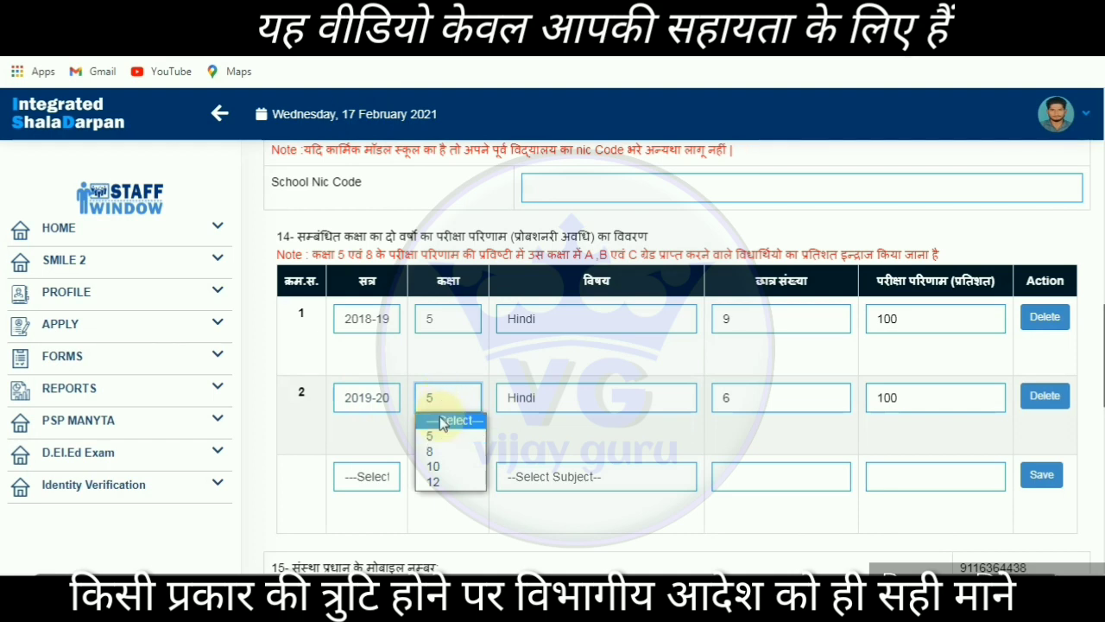
pyautogui.click(446, 434)
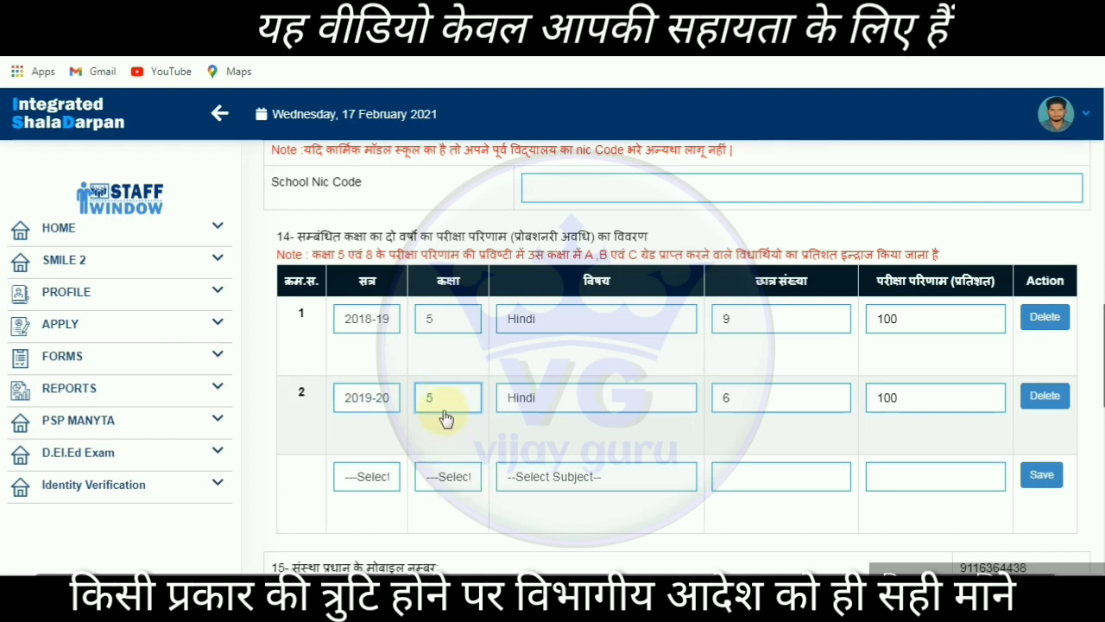
pyautogui.click(541, 399)
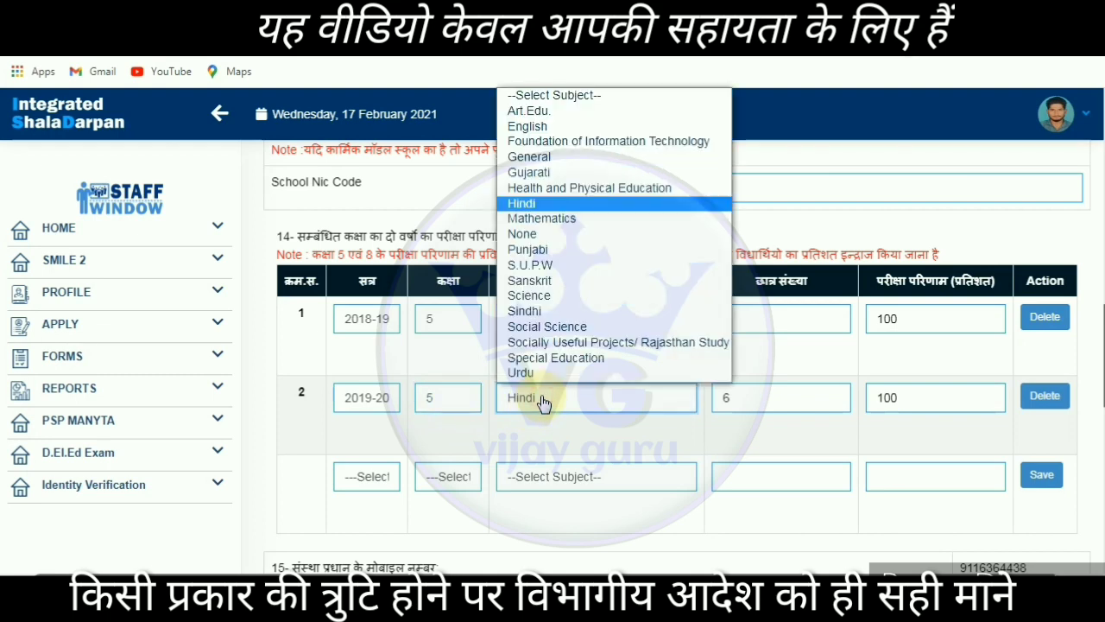
pyautogui.click(533, 204)
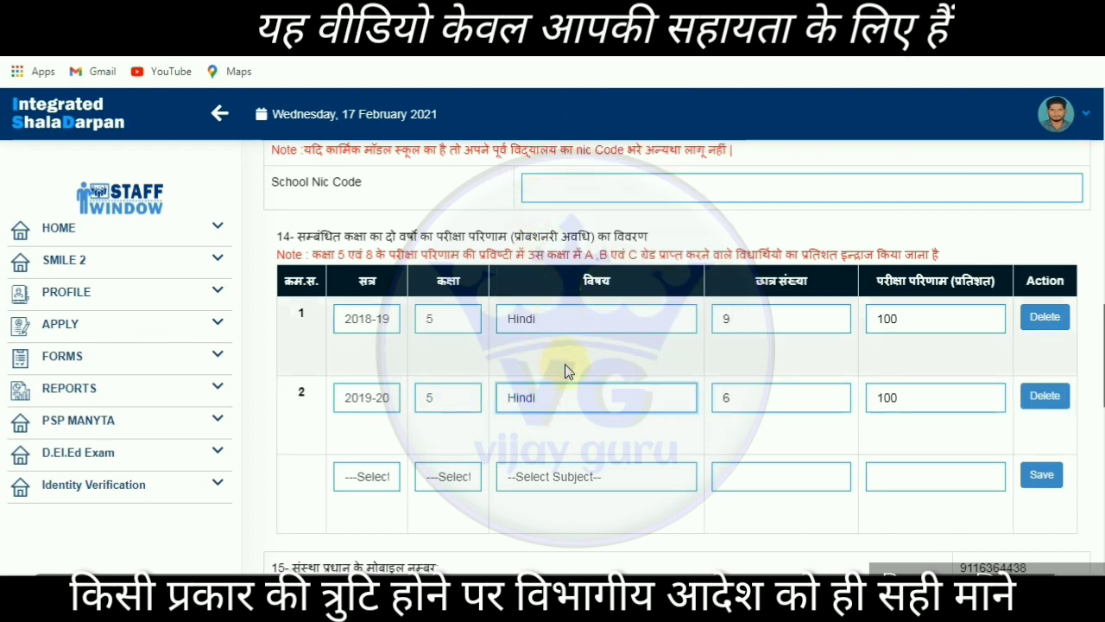
# Step: Check the student count and exam result percentage in the second row of item 14
pyautogui.click(741, 397)
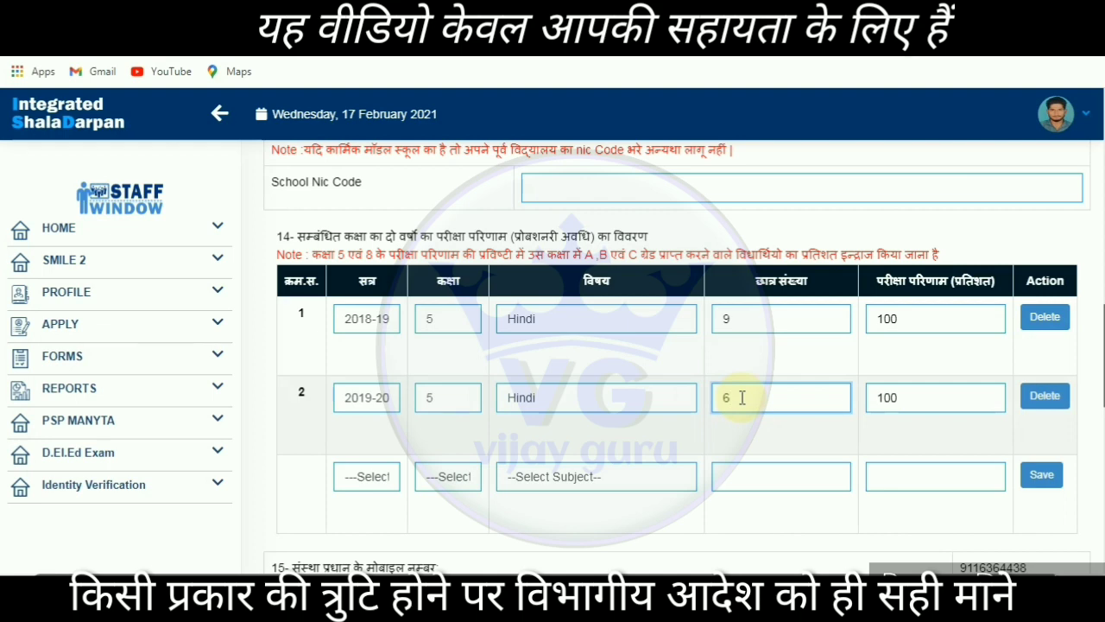
pyautogui.scroll(-1, 743, 397)
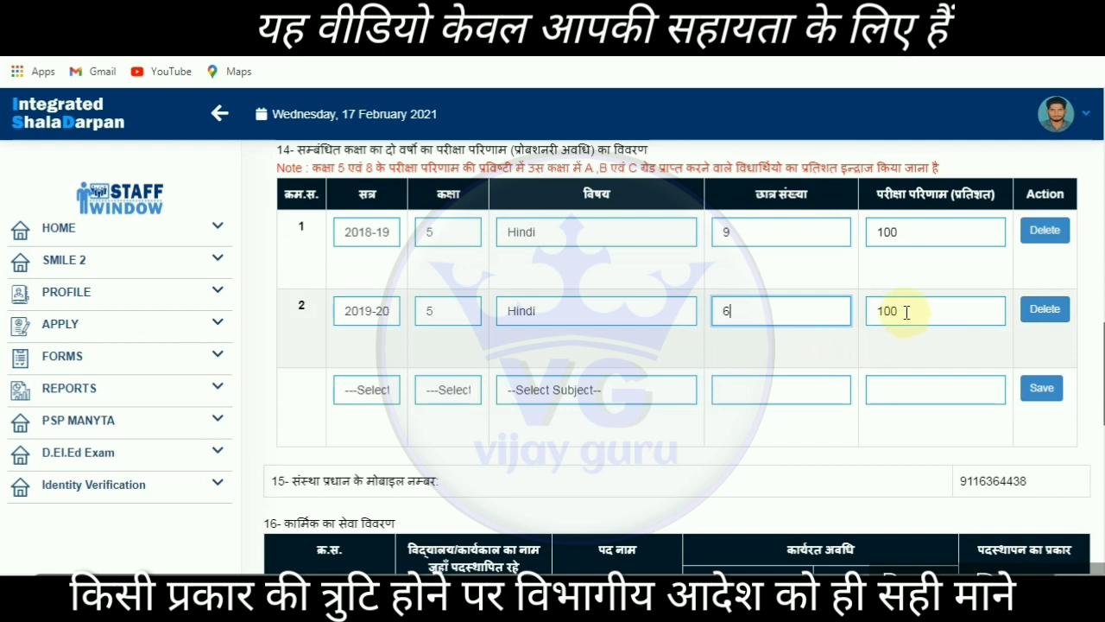
pyautogui.moveTo(907, 312); pyautogui.dragTo(839, 311)
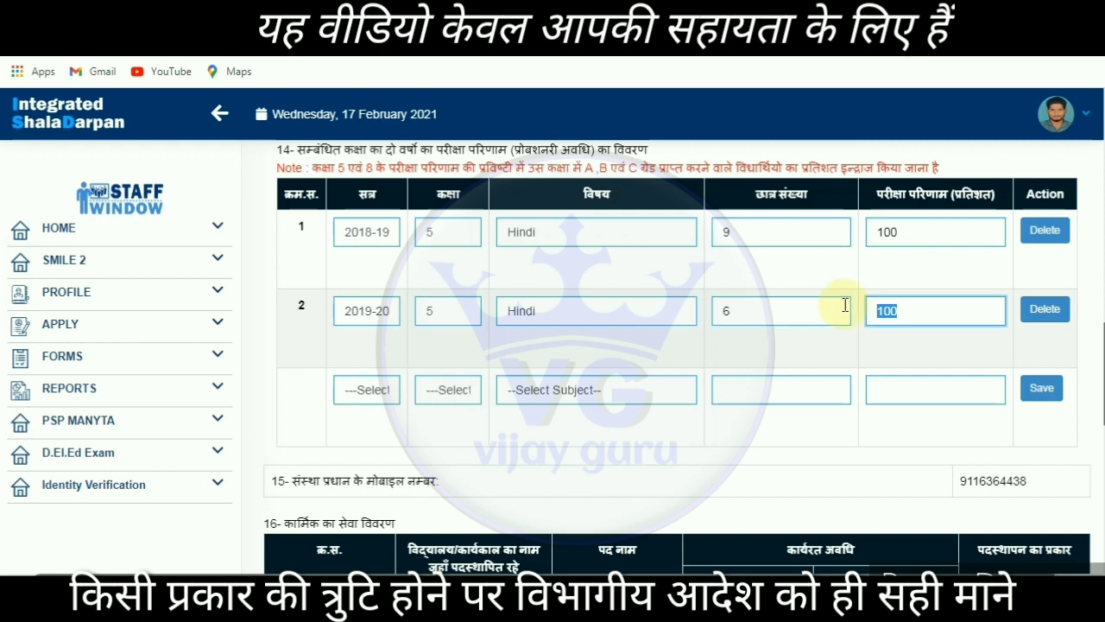
pyautogui.click(912, 311)
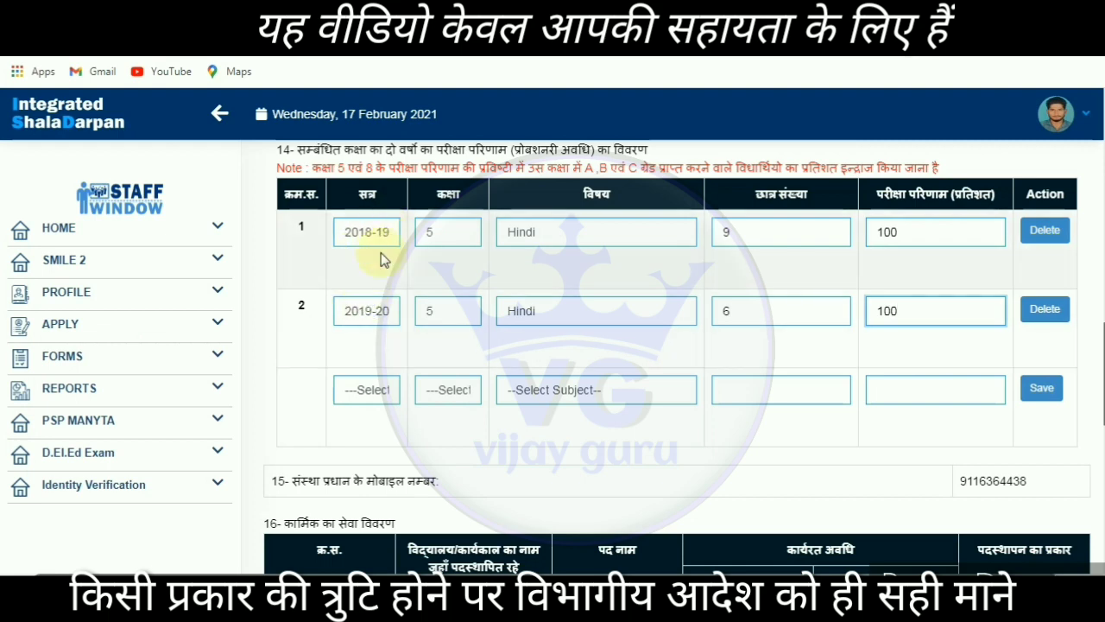
# Step: Review the institution head's mobile number in item 15 and the school, post, working period and posting type in item 16
pyautogui.scroll(-1, 371, 313)
pyautogui.scroll(-2, 374, 312)
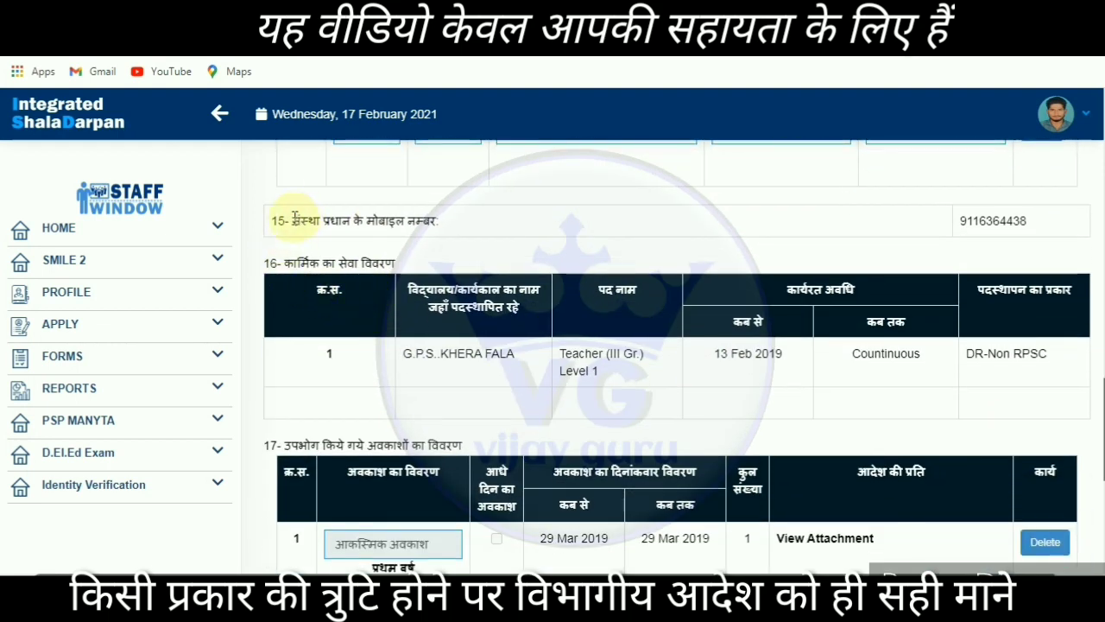
pyautogui.moveTo(294, 218); pyautogui.dragTo(493, 233)
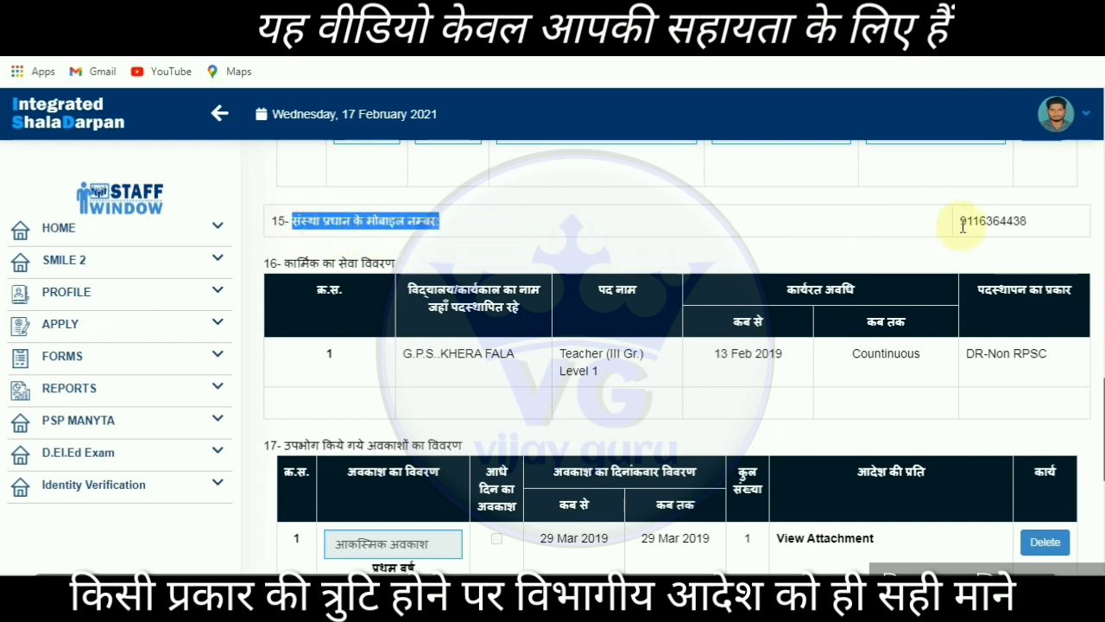
pyautogui.click(737, 227)
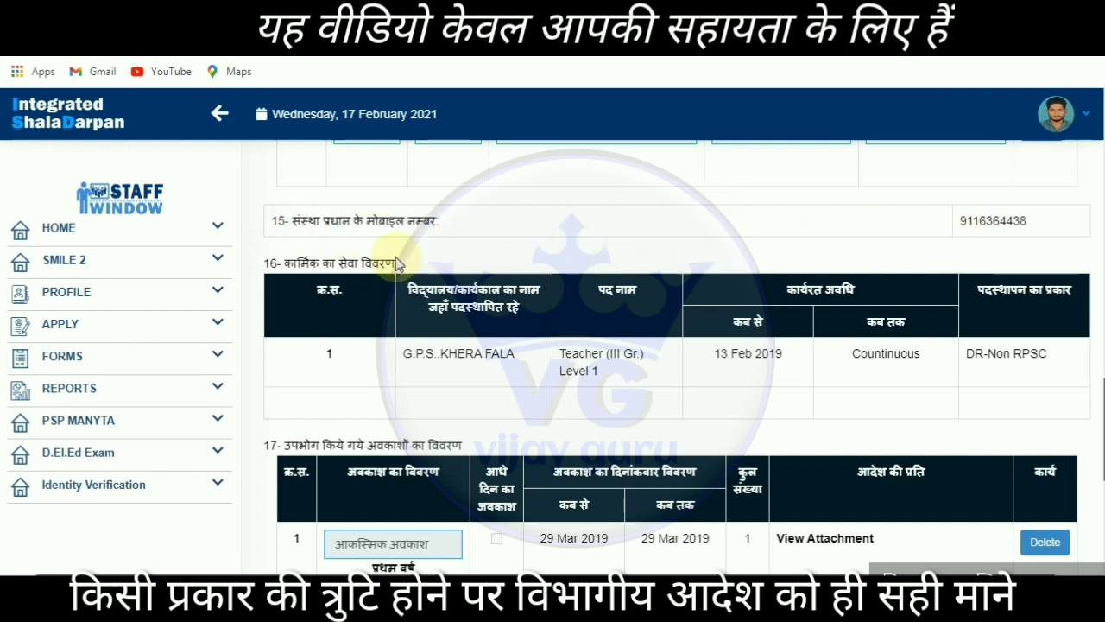
pyautogui.scroll(-1, 397, 265)
pyautogui.moveTo(280, 177); pyautogui.dragTo(427, 183)
pyautogui.click(436, 173)
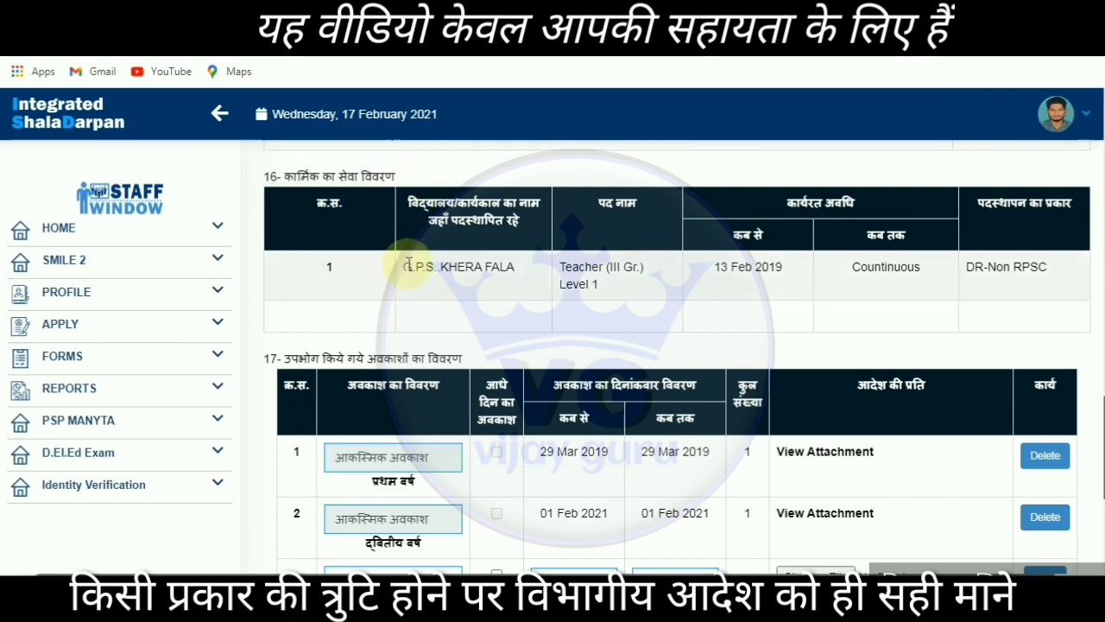
pyautogui.moveTo(412, 265); pyautogui.dragTo(516, 266)
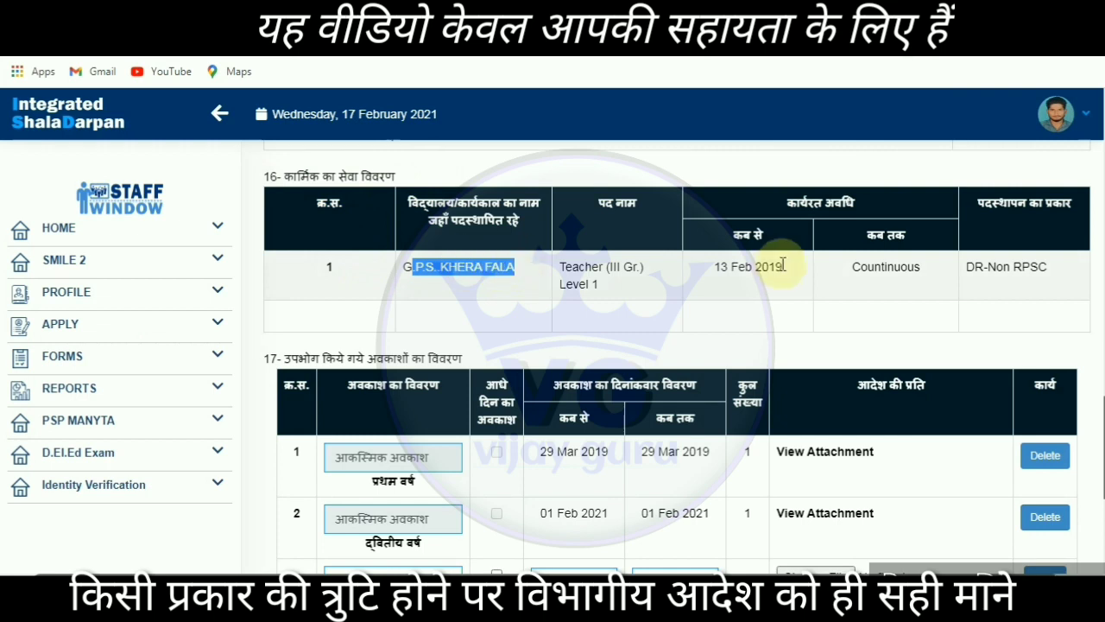
pyautogui.moveTo(782, 264); pyautogui.dragTo(1085, 267)
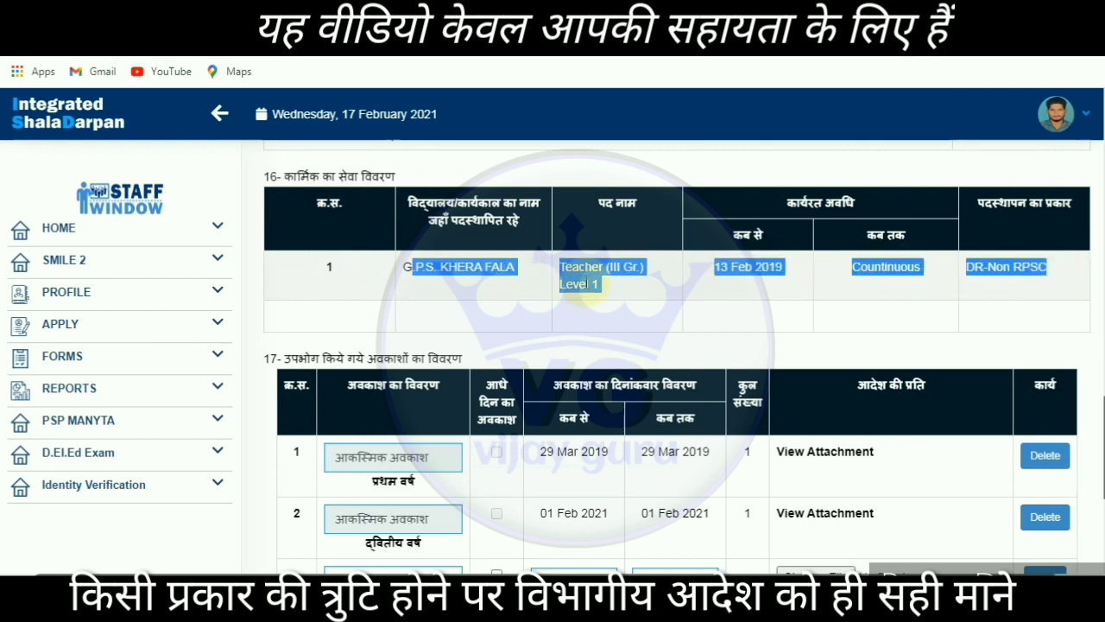
pyautogui.click(335, 267)
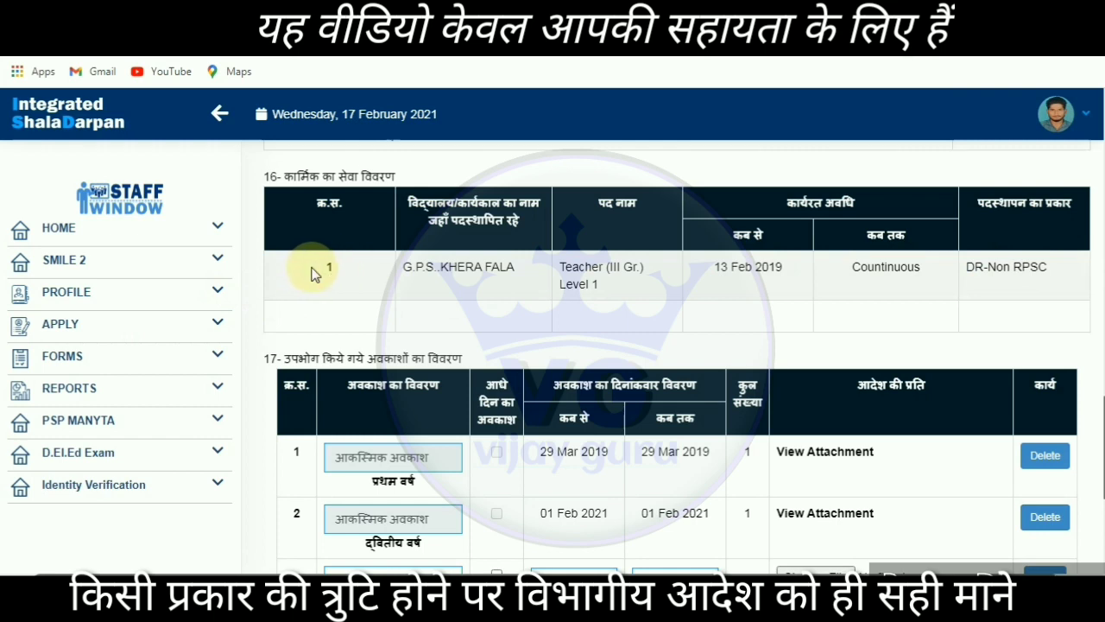
# Step: Review the first service record in item 16, from its serial number across to the posting type
pyautogui.doubleClick(333, 268)
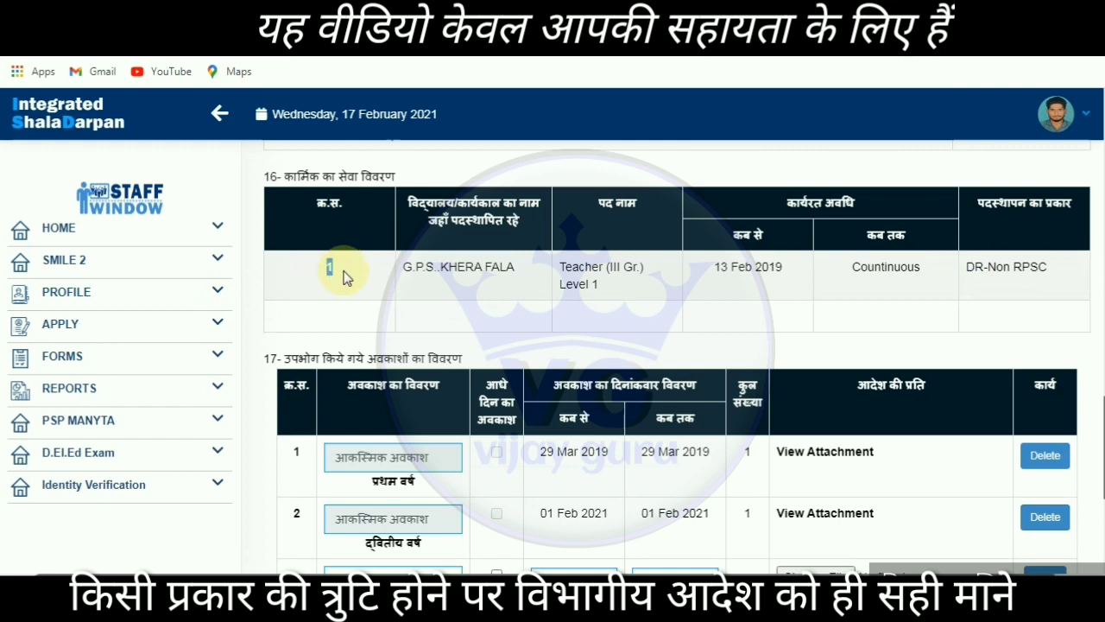
pyautogui.click(329, 273)
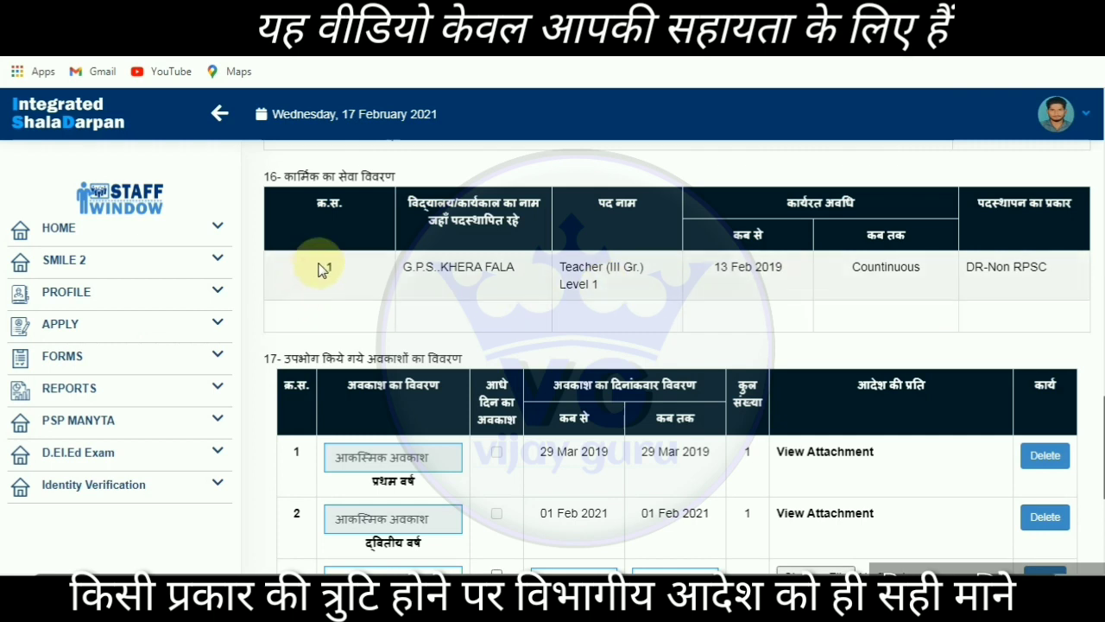
pyautogui.moveTo(321, 269); pyautogui.dragTo(1069, 286)
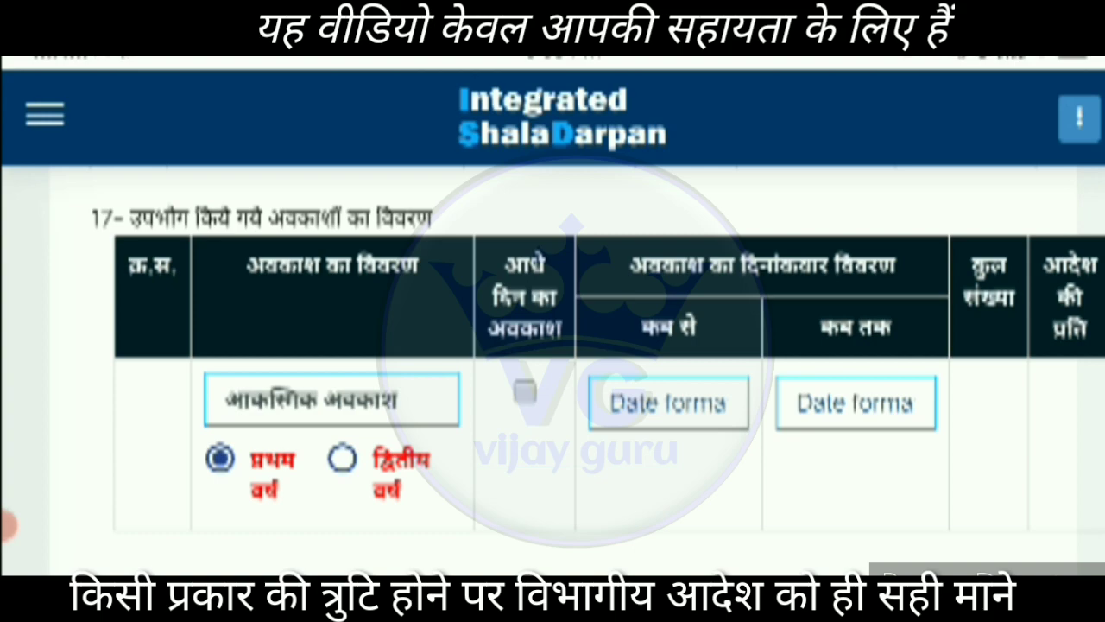
# Step: Try the half-day leave option in item 17's new leave row and clear it again
pyautogui.click(524, 393)
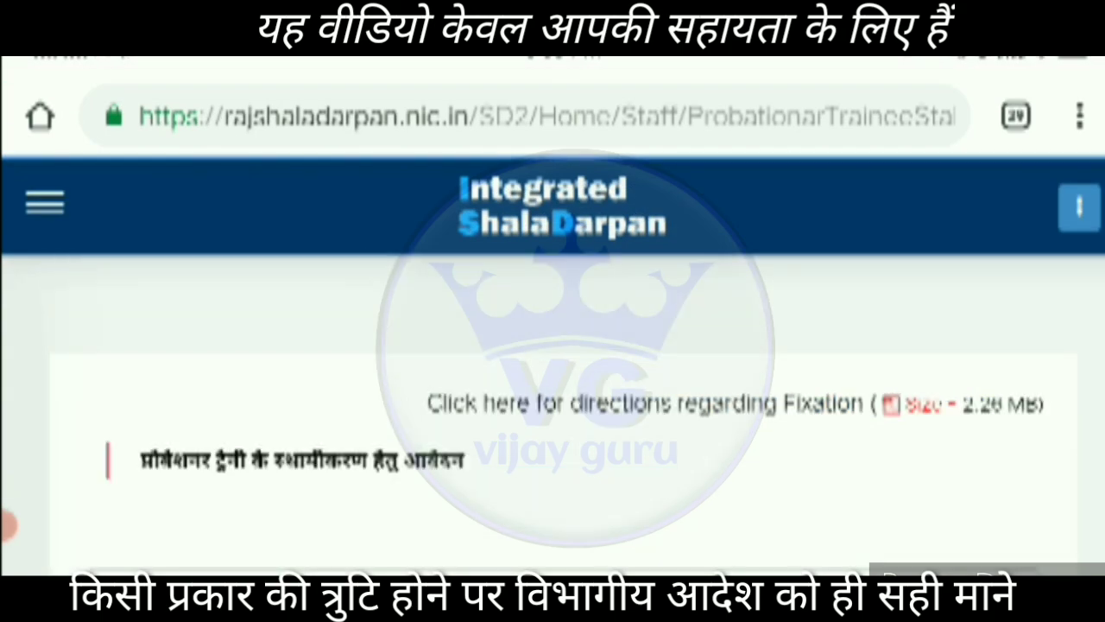
pyautogui.scroll(-15, 553, 415)
pyautogui.scroll(3, 553, 415)
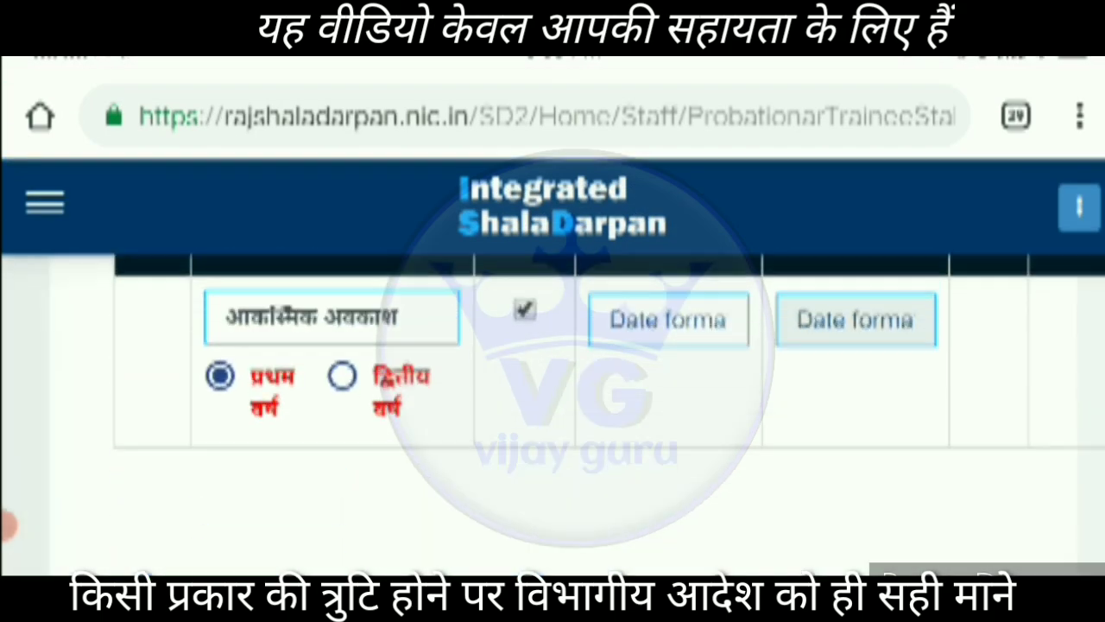
pyautogui.scroll(2, 553, 389)
pyautogui.click(525, 422)
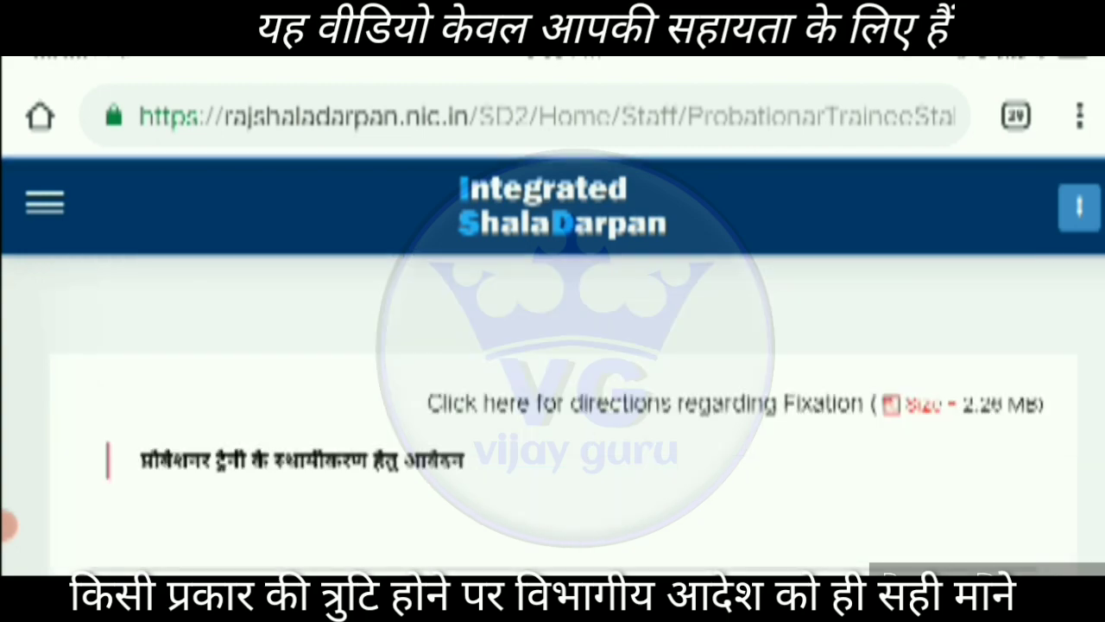
pyautogui.scroll(-15, 553, 415)
pyautogui.scroll(5, 553, 388)
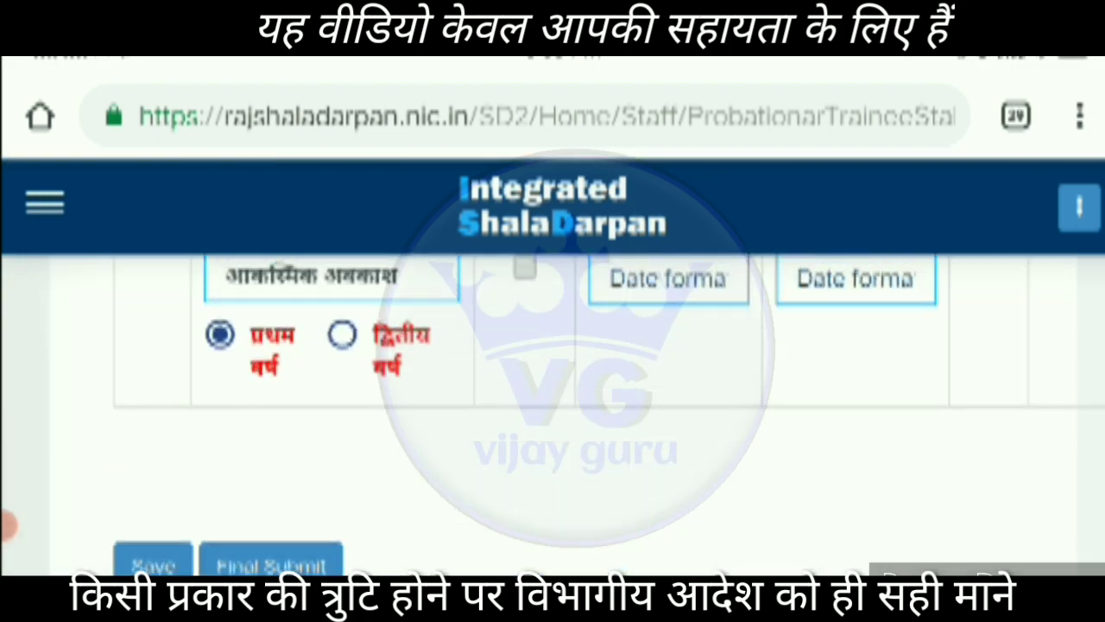
pyautogui.scroll(-1, 552, 389)
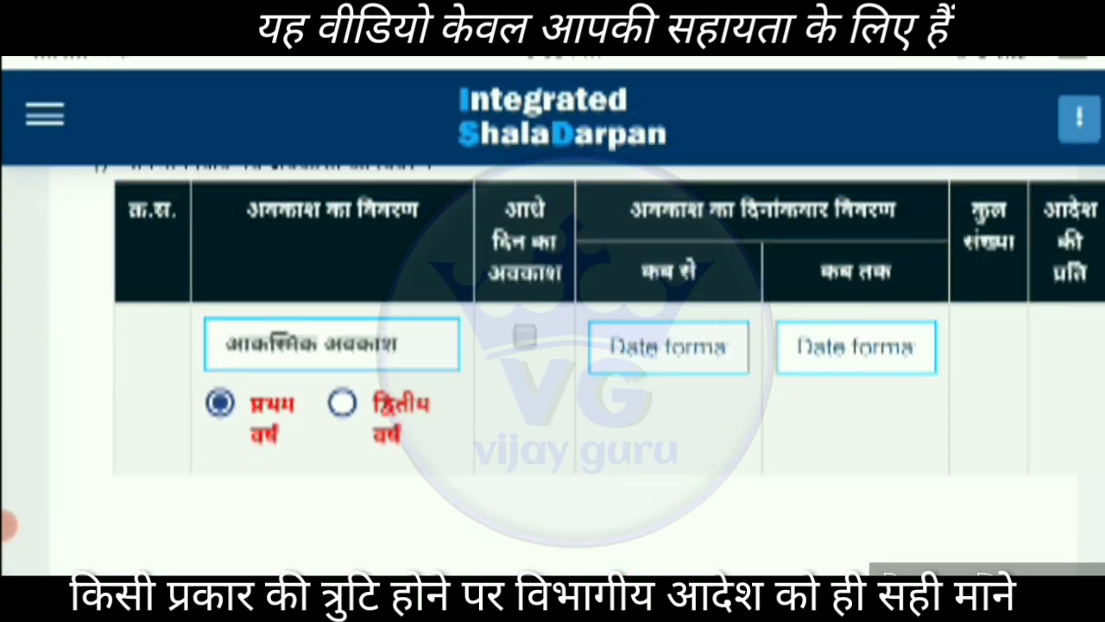
# Step: Choose आकस्मिक अवकाश (casual leave) as the leave type in item 17's new row
pyautogui.click(332, 344)
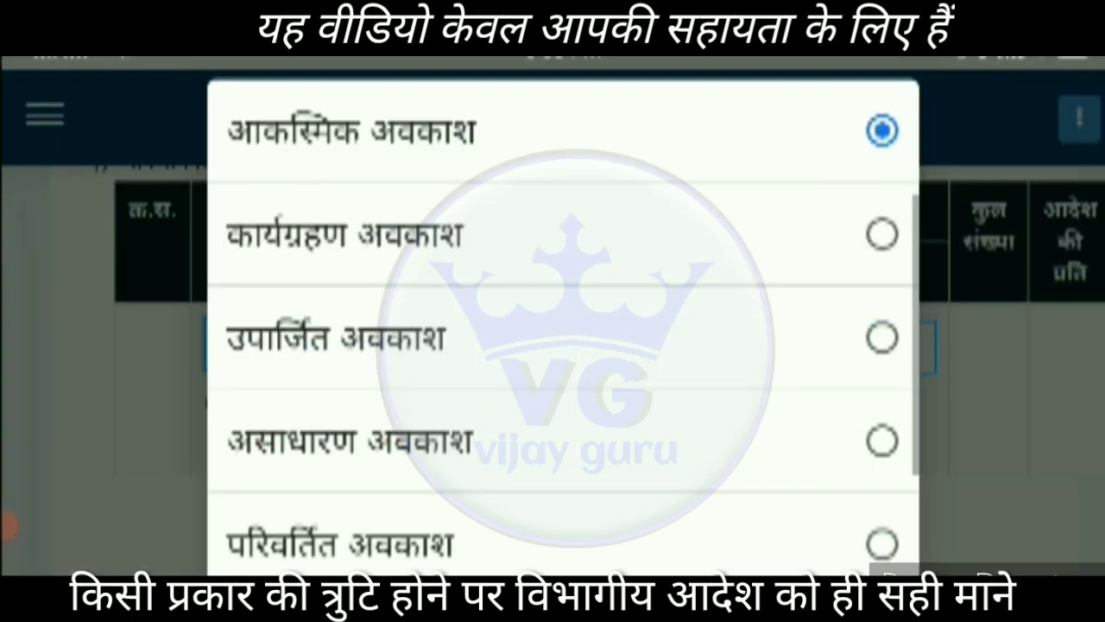
pyautogui.click(552, 131)
pyautogui.scroll(-1, 552, 371)
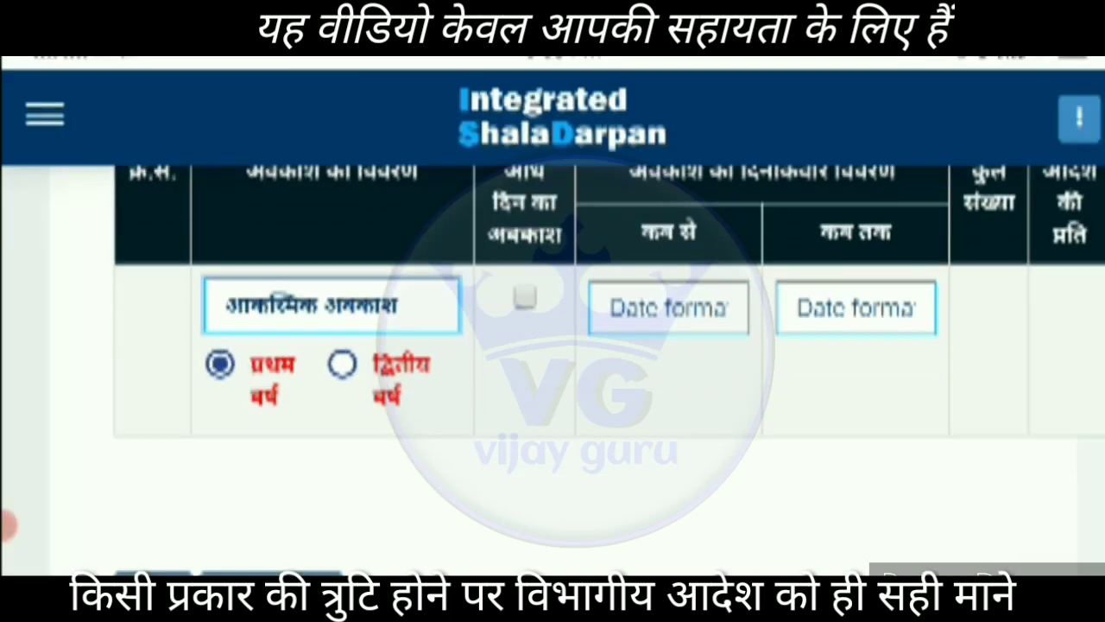
pyautogui.scroll(2, 553, 346)
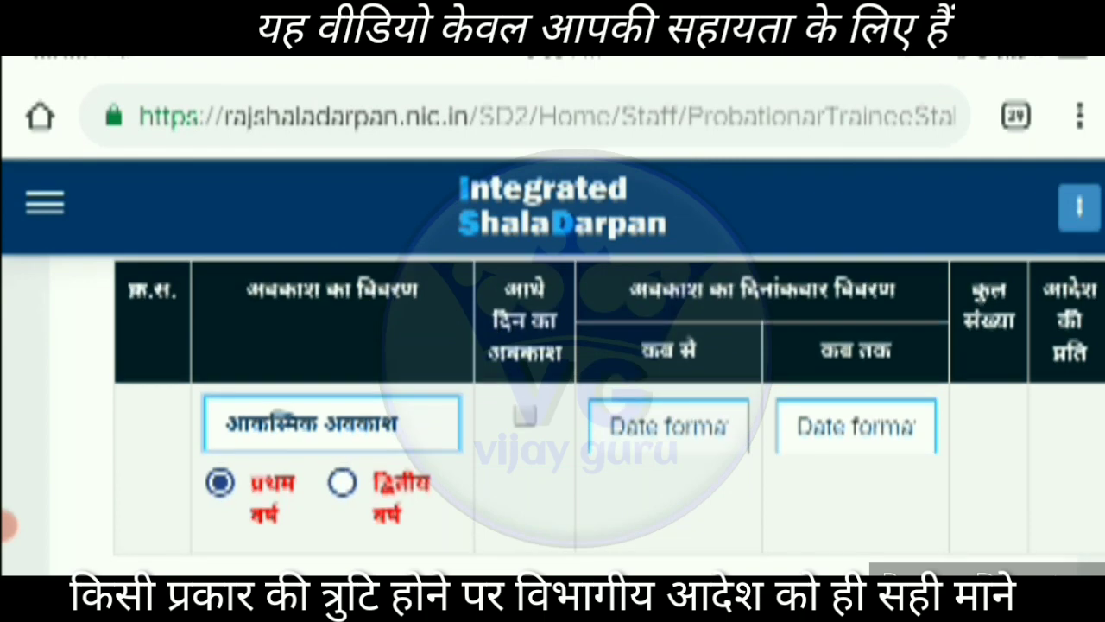
# Step: Set the start date (कब से) of the casual leave in item 17 to 29-03-2019
pyautogui.click(668, 425)
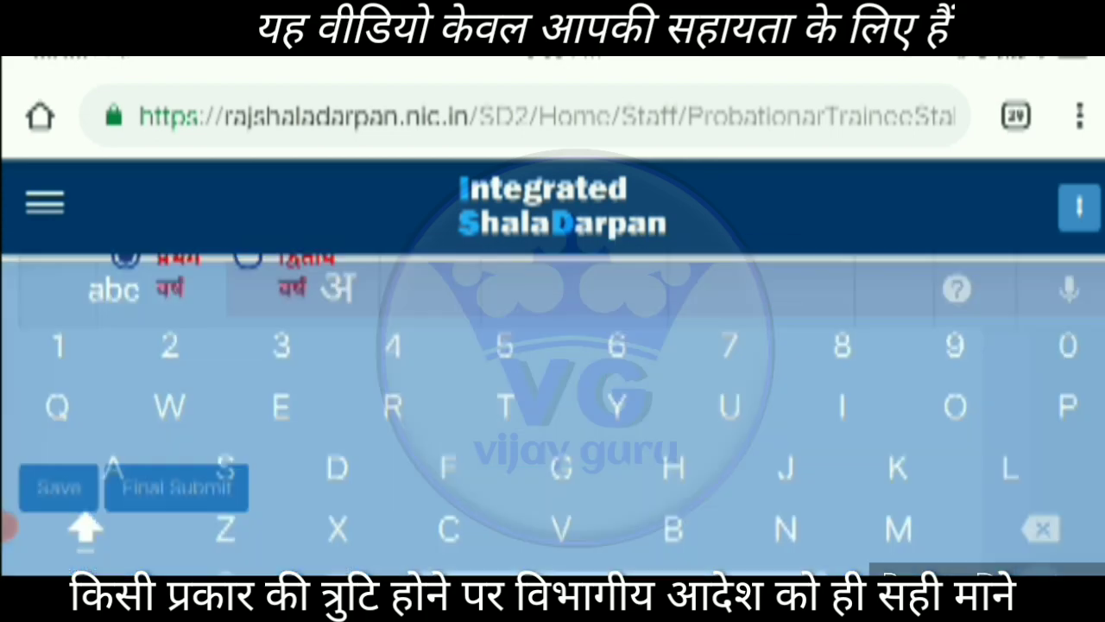
pyautogui.scroll(2, 553, 415)
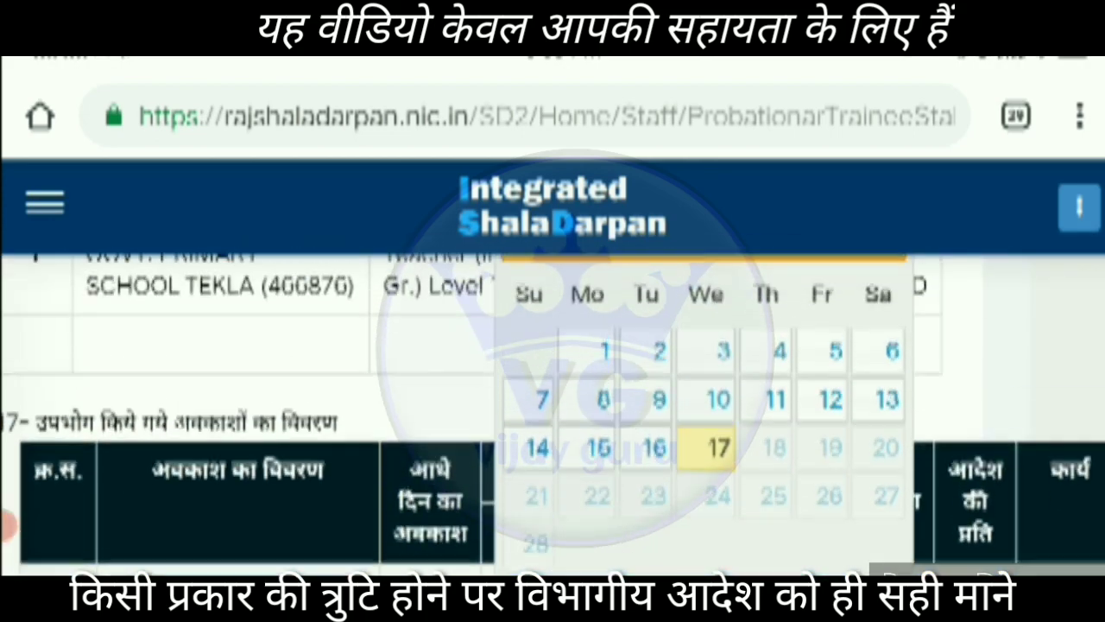
pyautogui.click(744, 272)
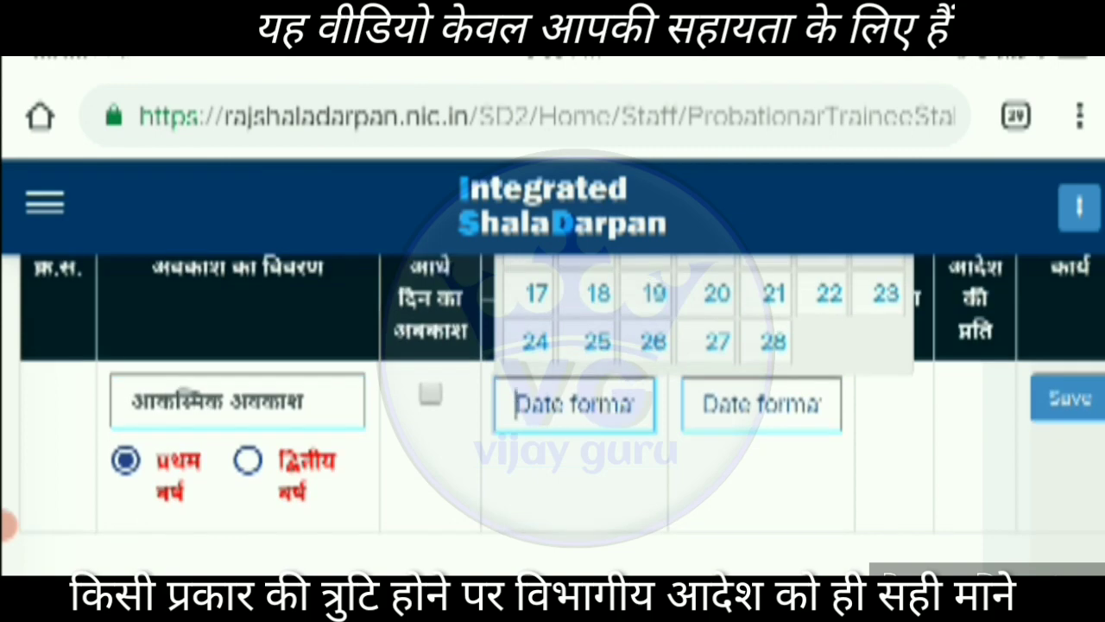
pyautogui.scroll(2, 552, 415)
pyautogui.scroll(4, 553, 414)
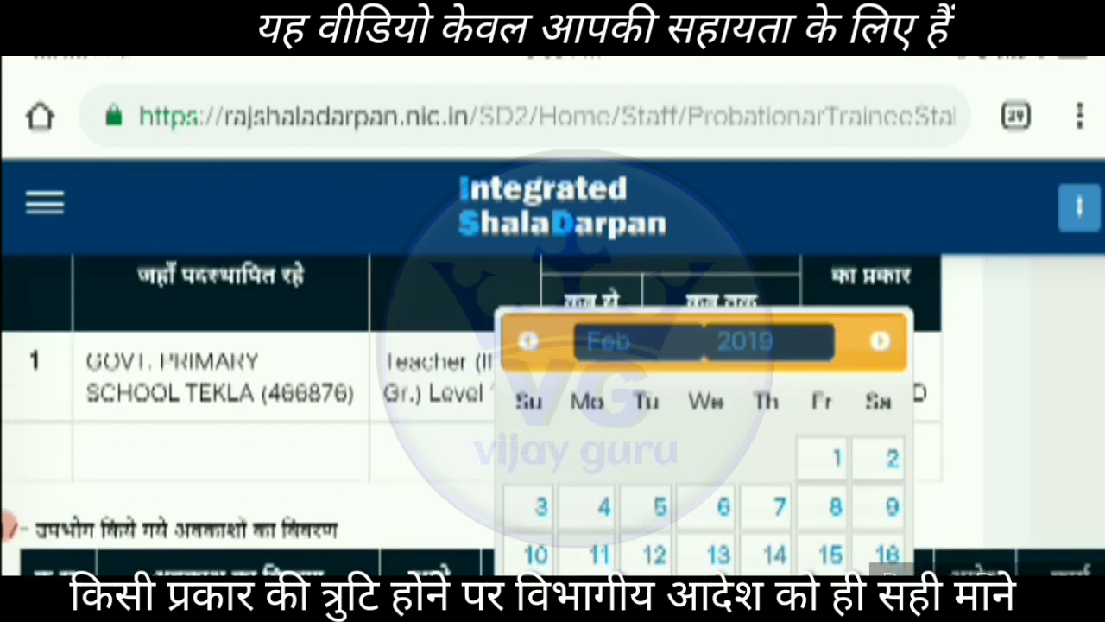
pyautogui.click(609, 341)
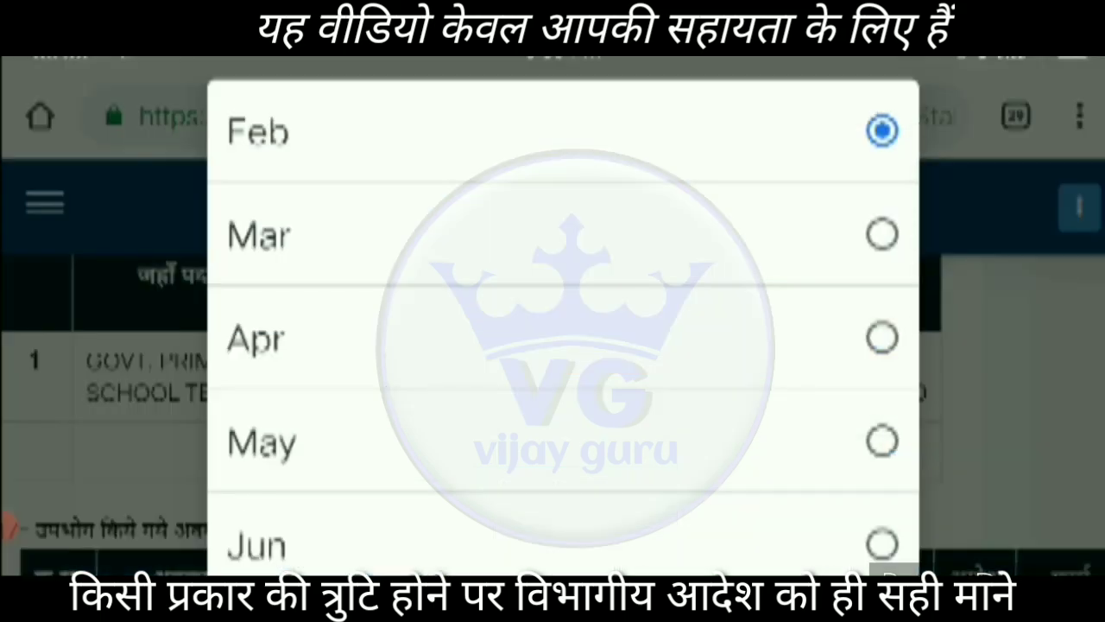
pyautogui.click(259, 235)
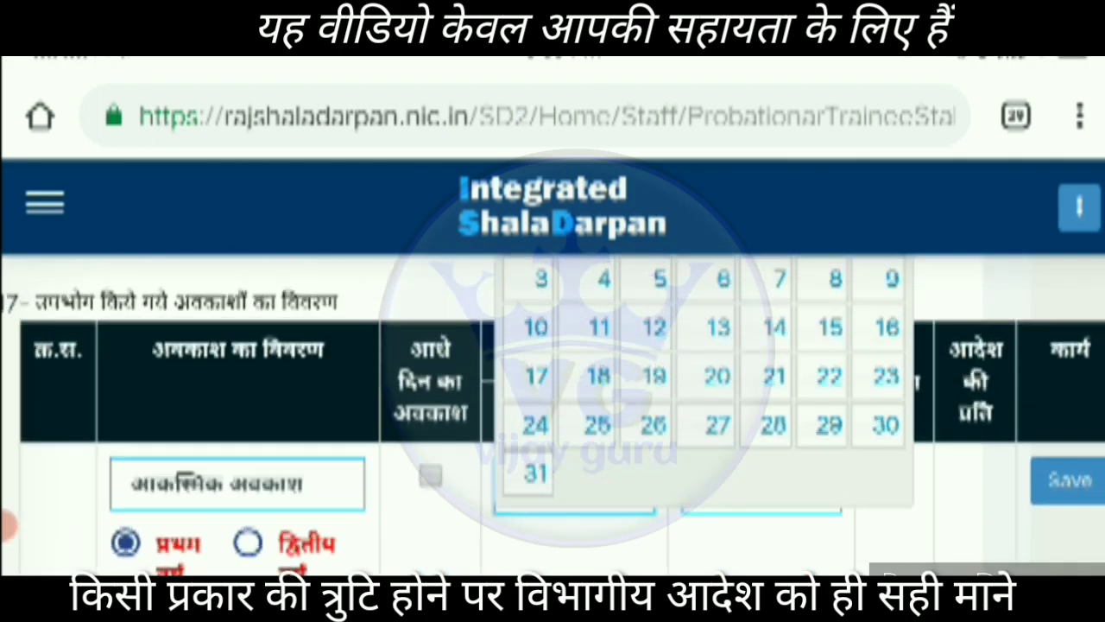
pyautogui.click(829, 458)
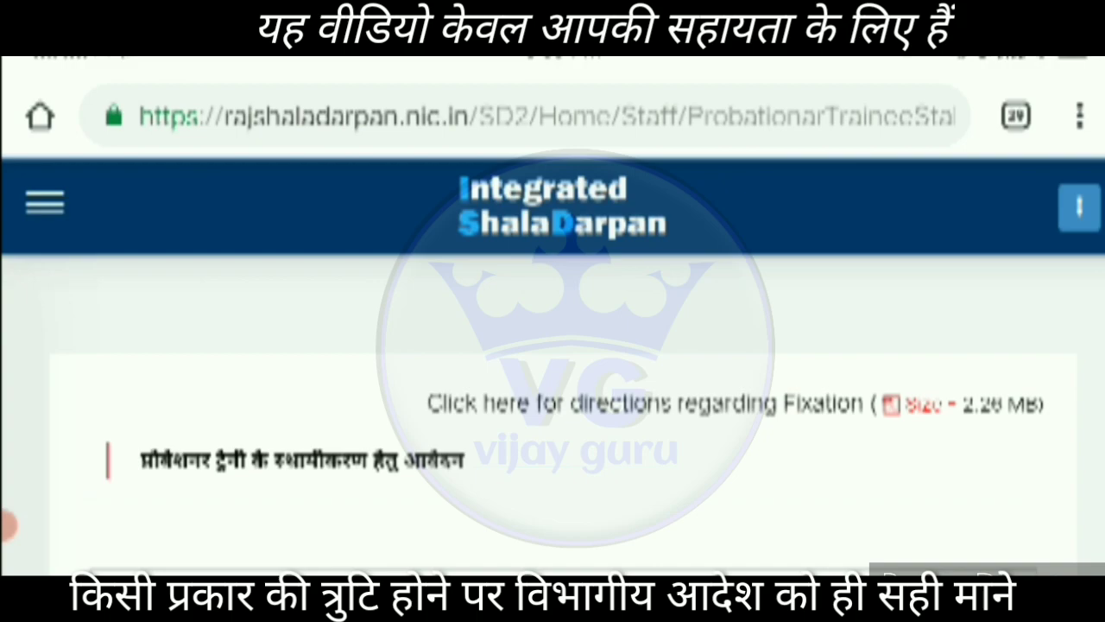
pyautogui.scroll(-15, 561, 415)
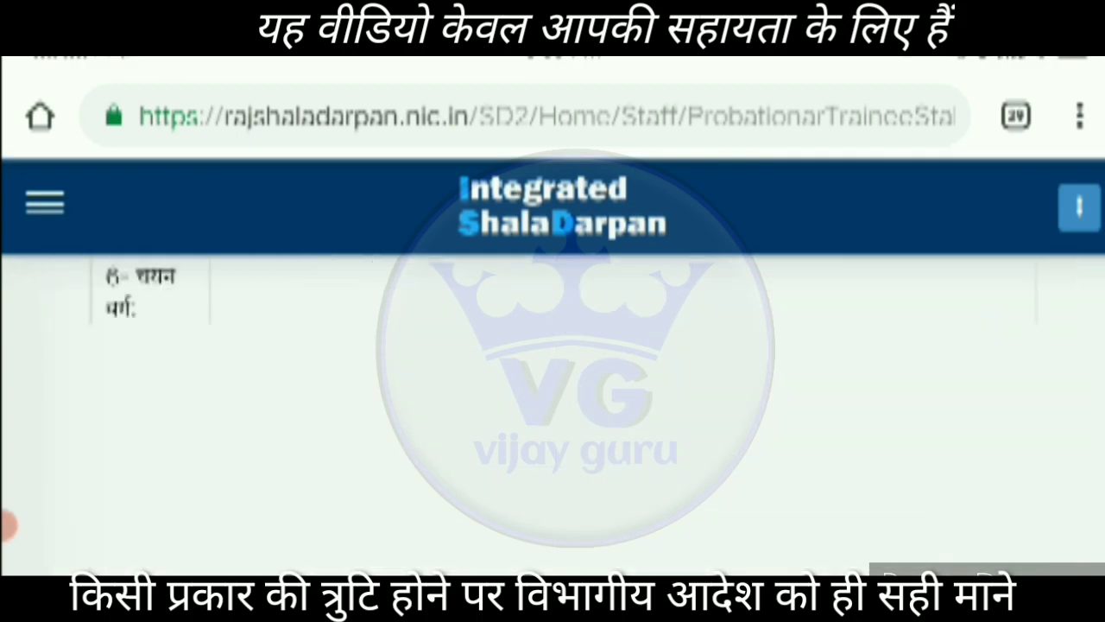
pyautogui.scroll(-10, 553, 371)
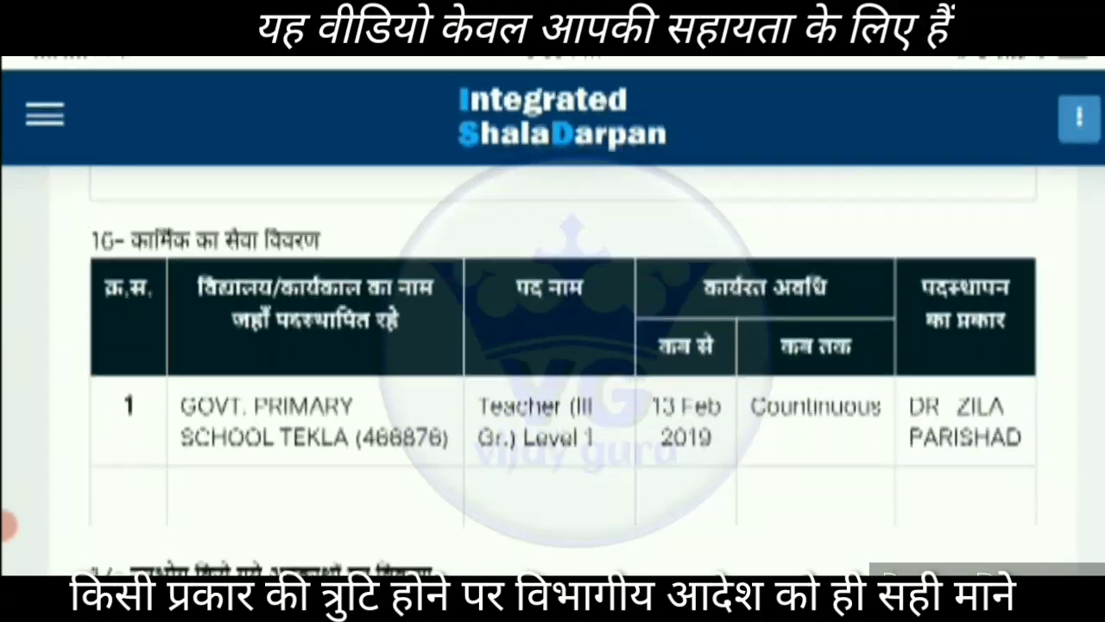
pyautogui.scroll(5, 552, 414)
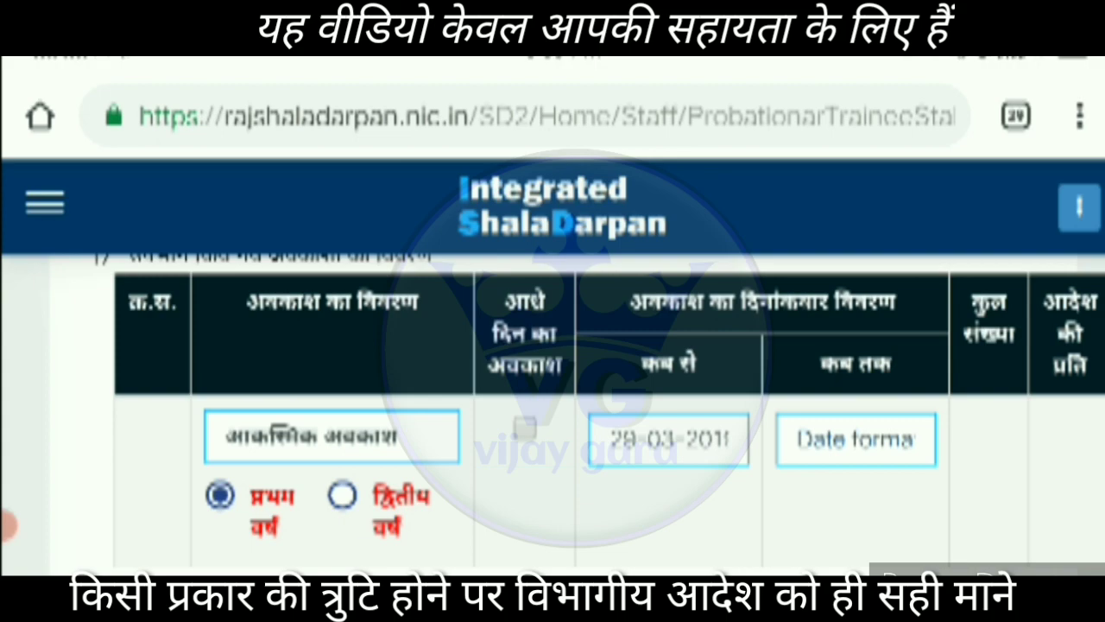
# Step: Set the end date (कब तक) of the casual leave in item 17 to 29-03-2019
pyautogui.click(856, 440)
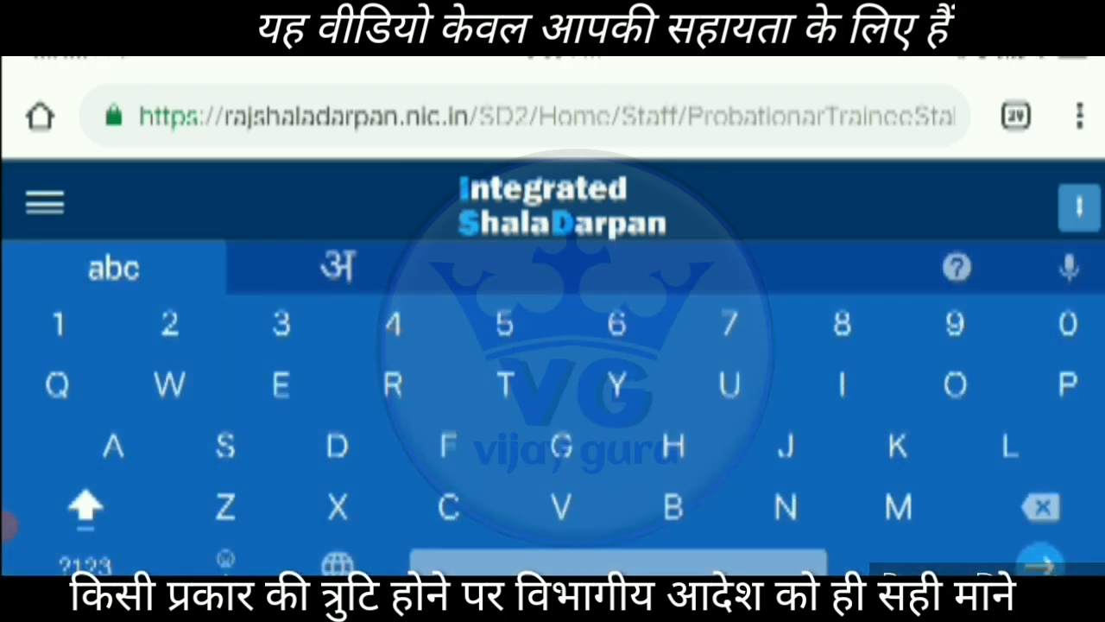
pyautogui.scroll(5, 553, 415)
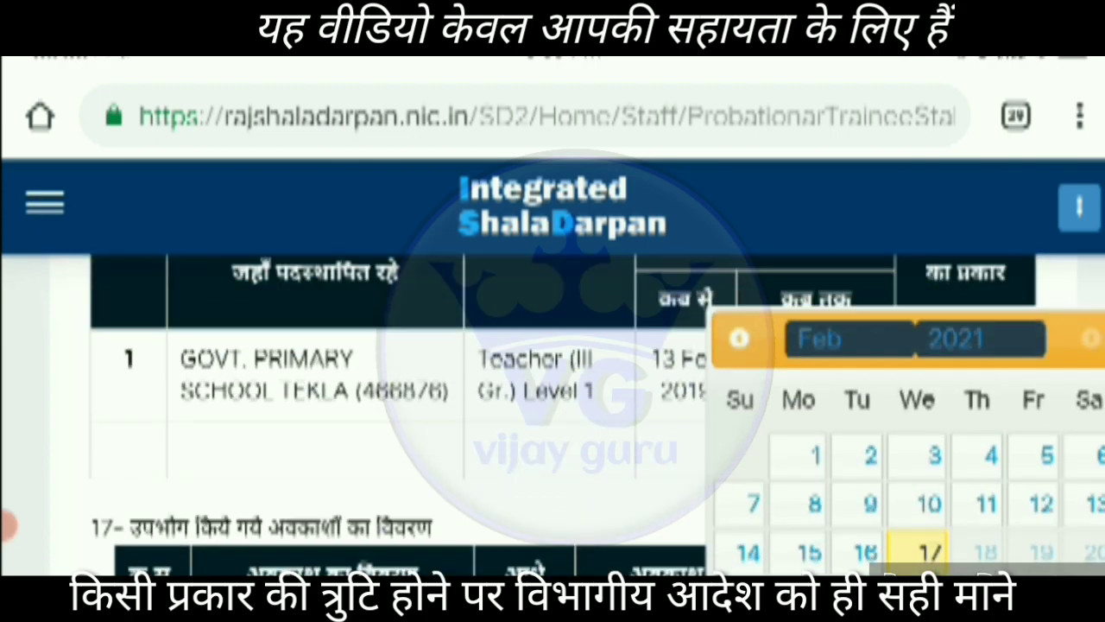
pyautogui.click(956, 338)
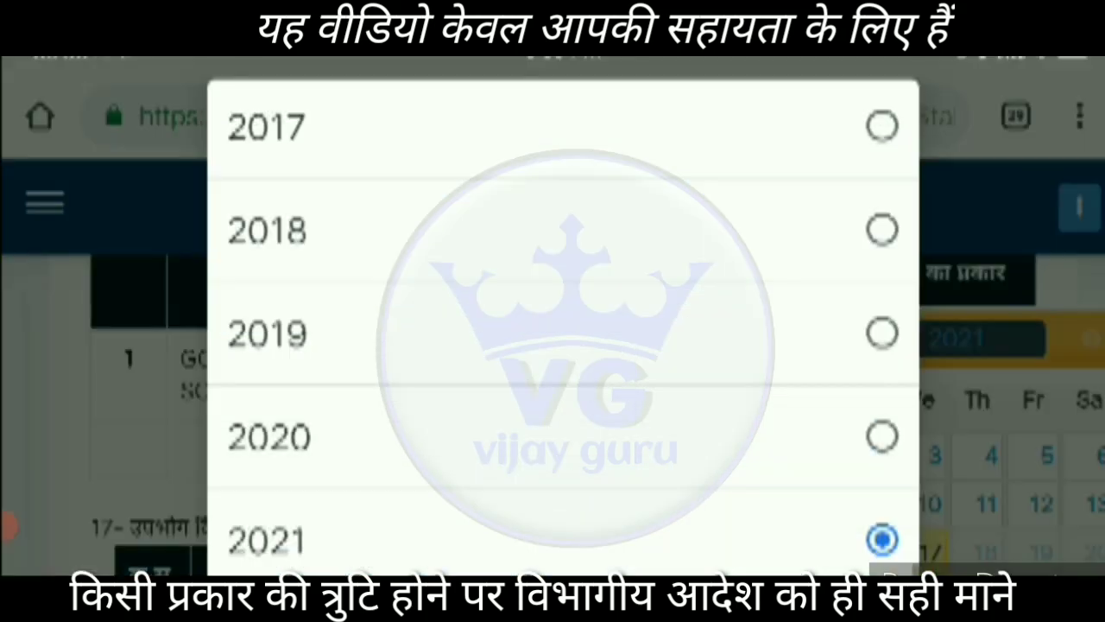
pyautogui.click(564, 333)
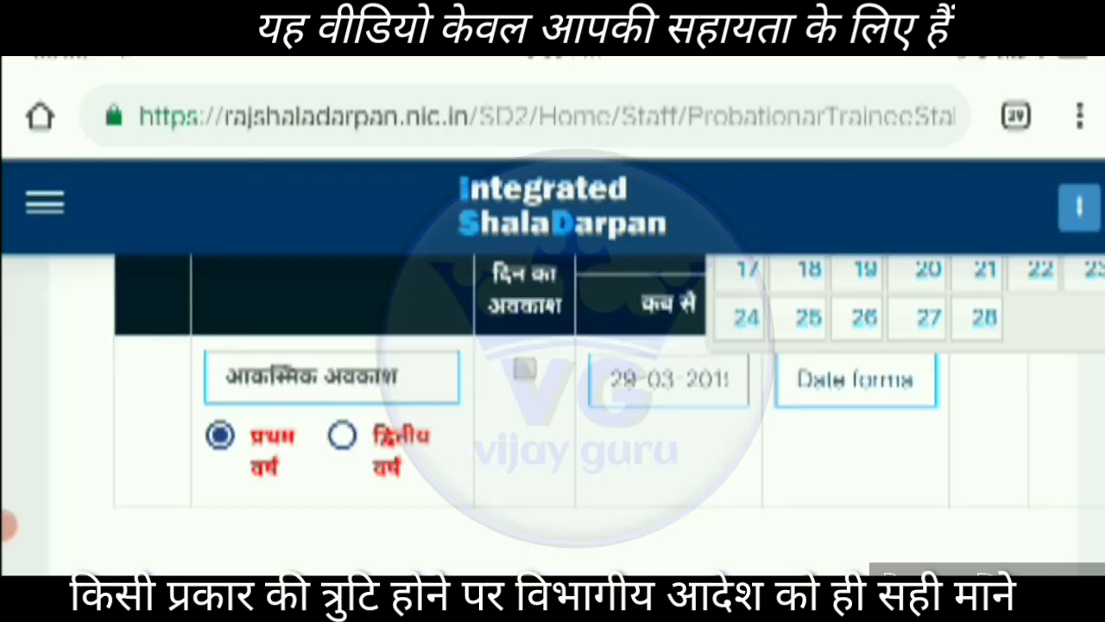
pyautogui.scroll(3, 553, 414)
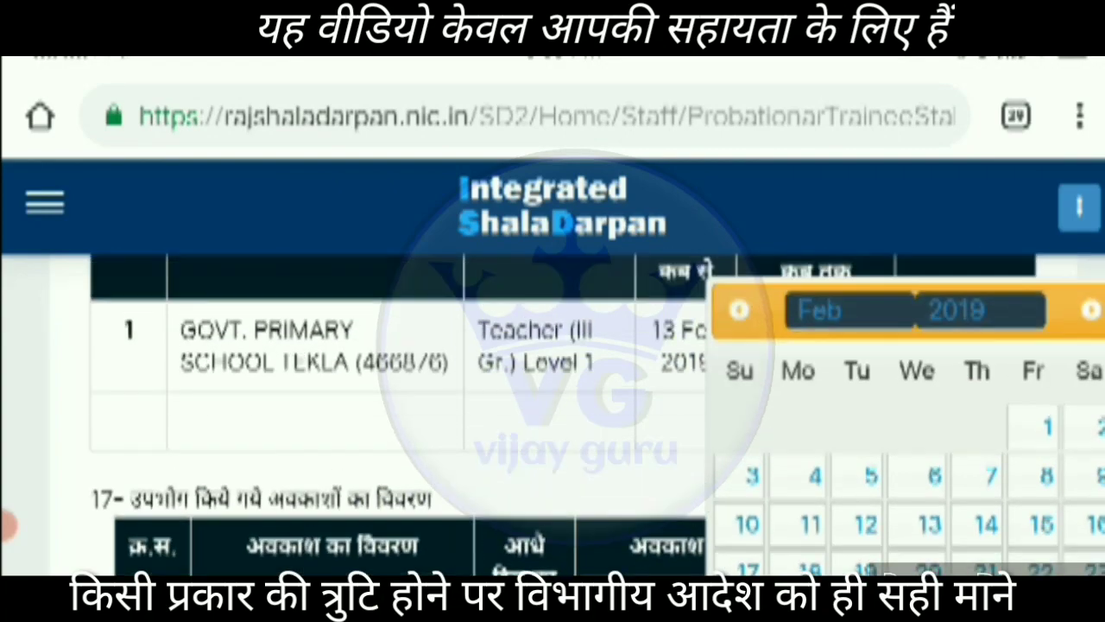
pyautogui.click(851, 311)
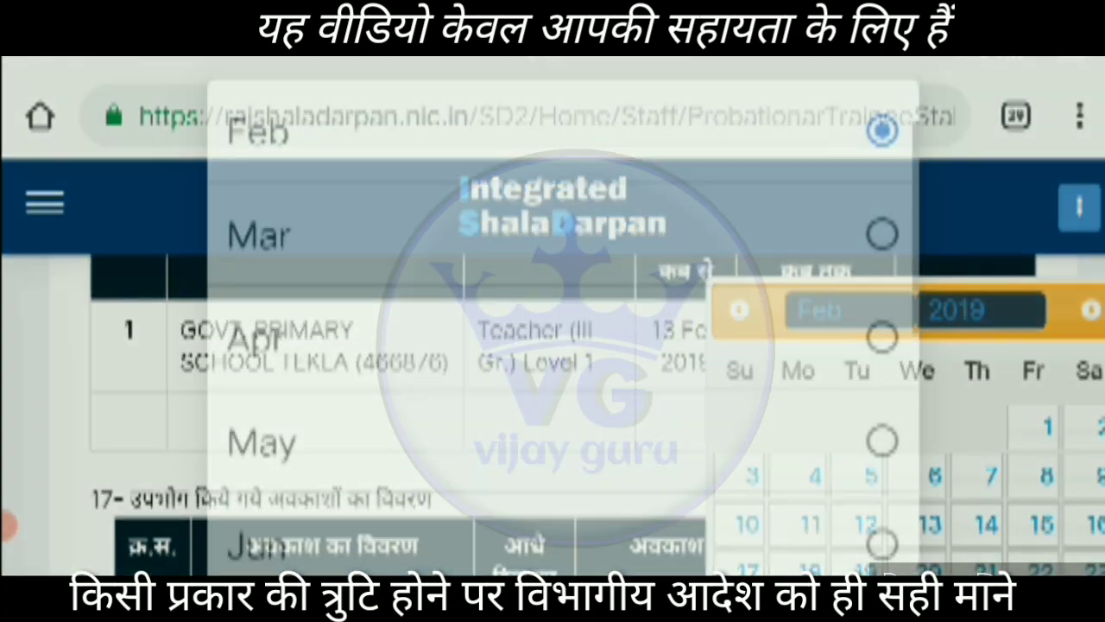
pyautogui.click(553, 234)
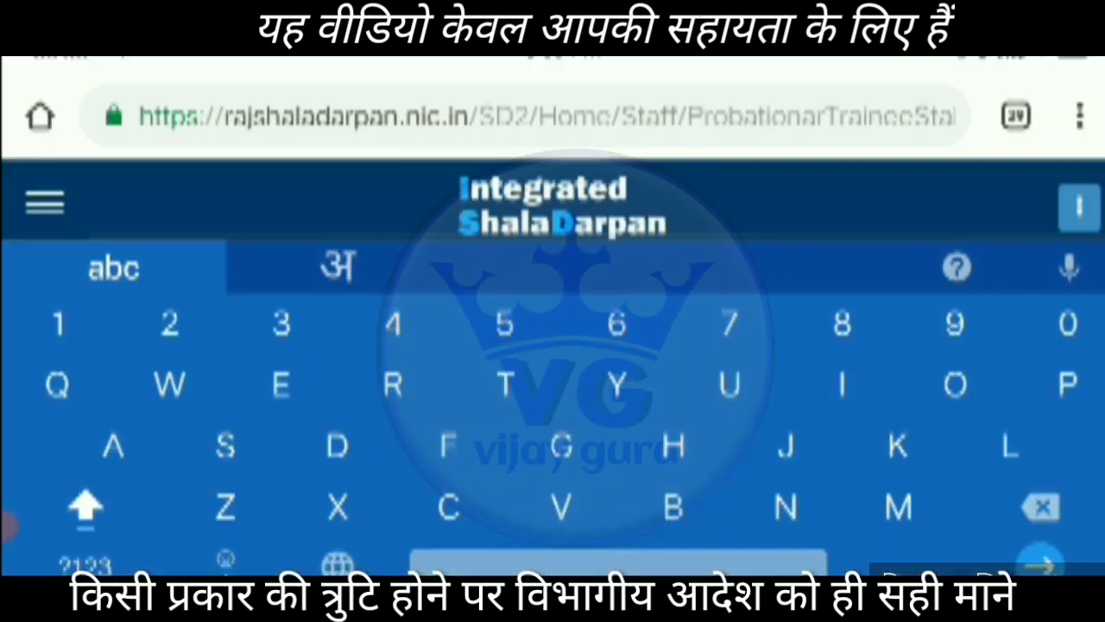
pyautogui.press('Escape')
pyautogui.scroll(3, 553, 389)
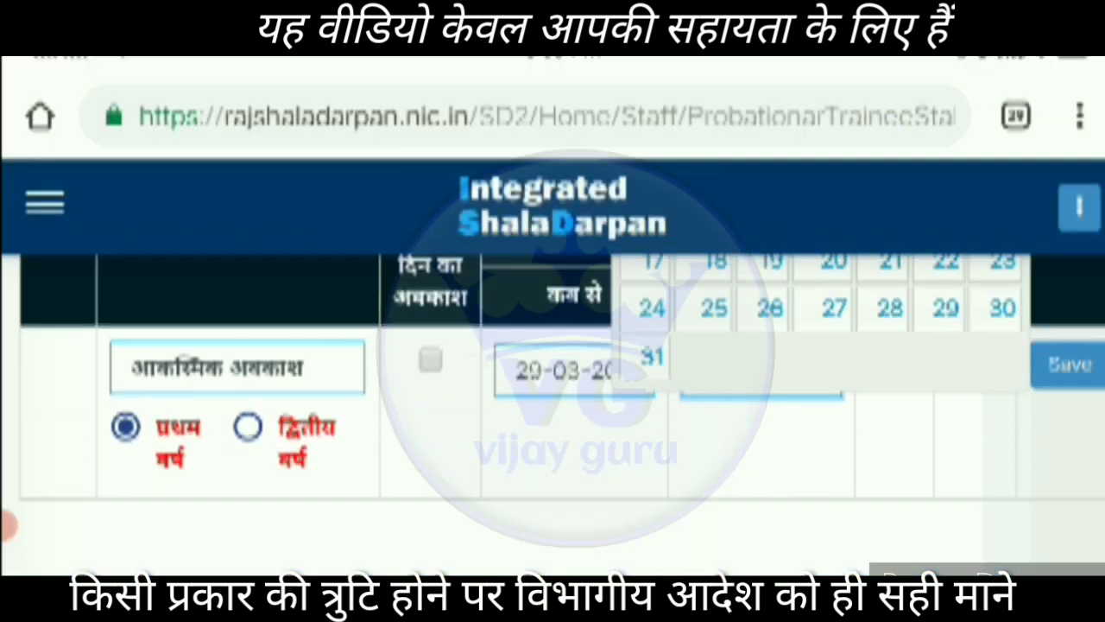
pyautogui.click(946, 377)
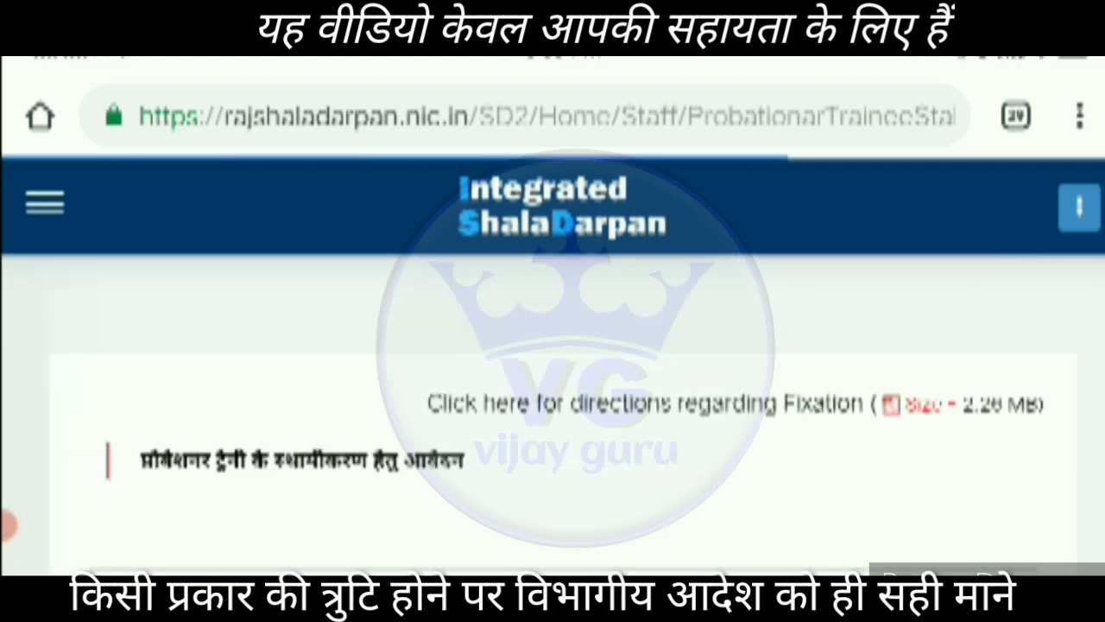
pyautogui.scroll(-10, 553, 414)
pyautogui.scroll(-10, 553, 414)
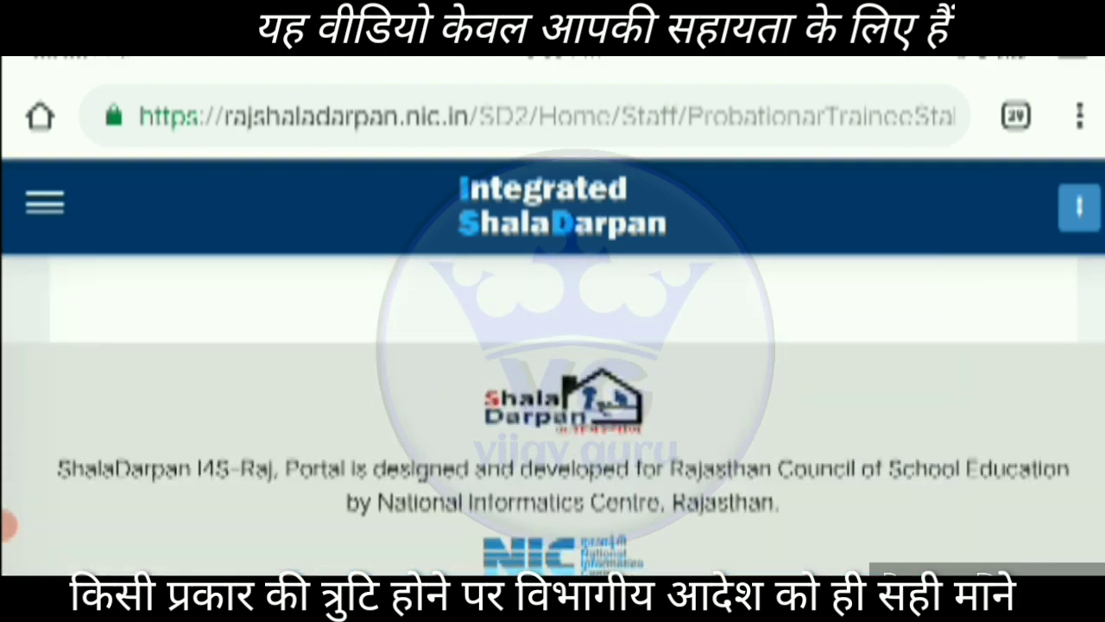
pyautogui.scroll(5, 553, 415)
pyautogui.scroll(-2, 553, 345)
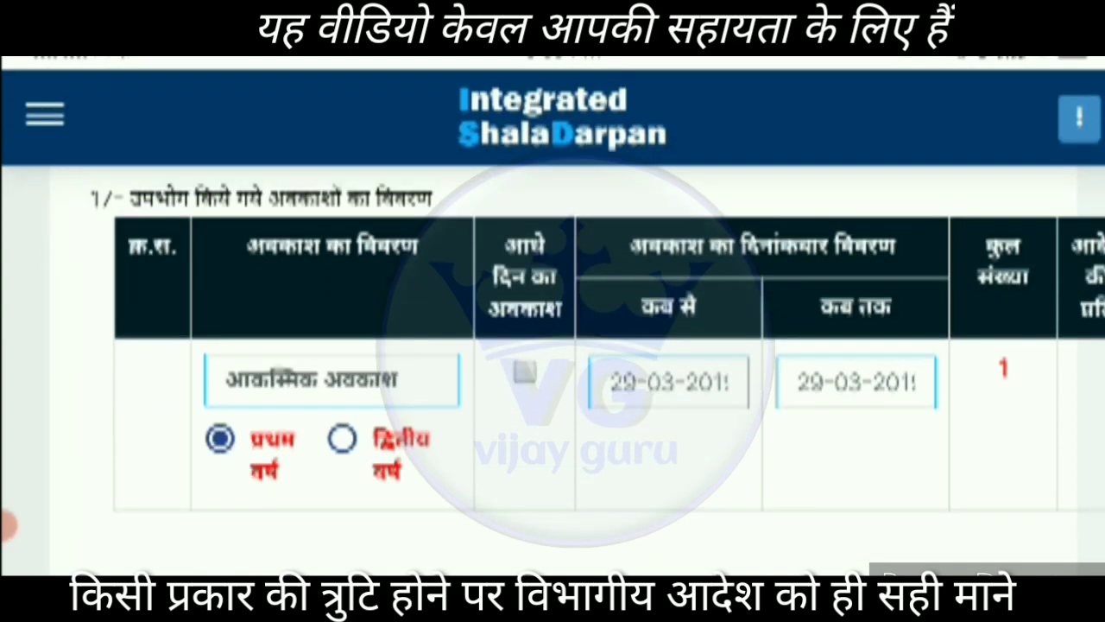
# Step: Try to save the first-year casual leave entry in item 17 and dismiss the resulting message
pyautogui.hscroll(3, 552, 363)
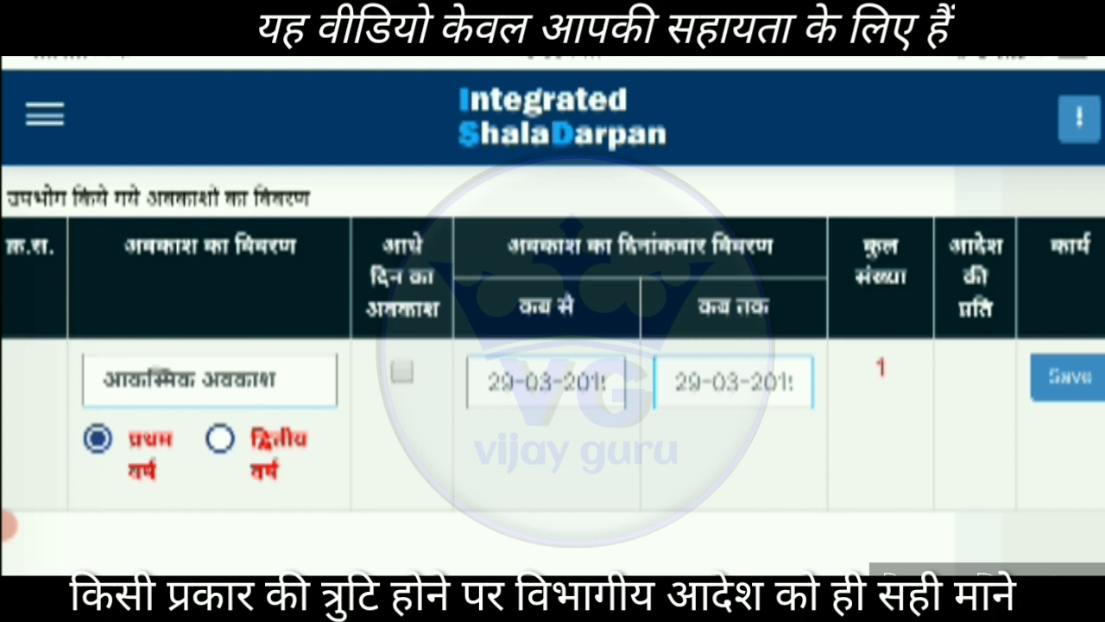
pyautogui.click(1069, 377)
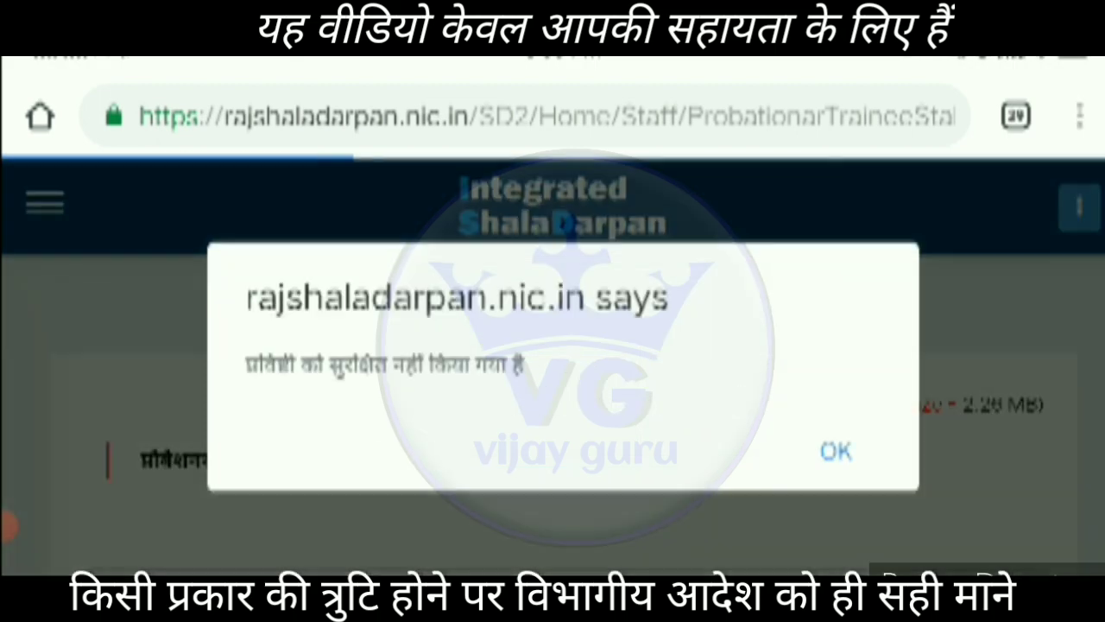
pyautogui.click(836, 450)
pyautogui.scroll(-10, 552, 372)
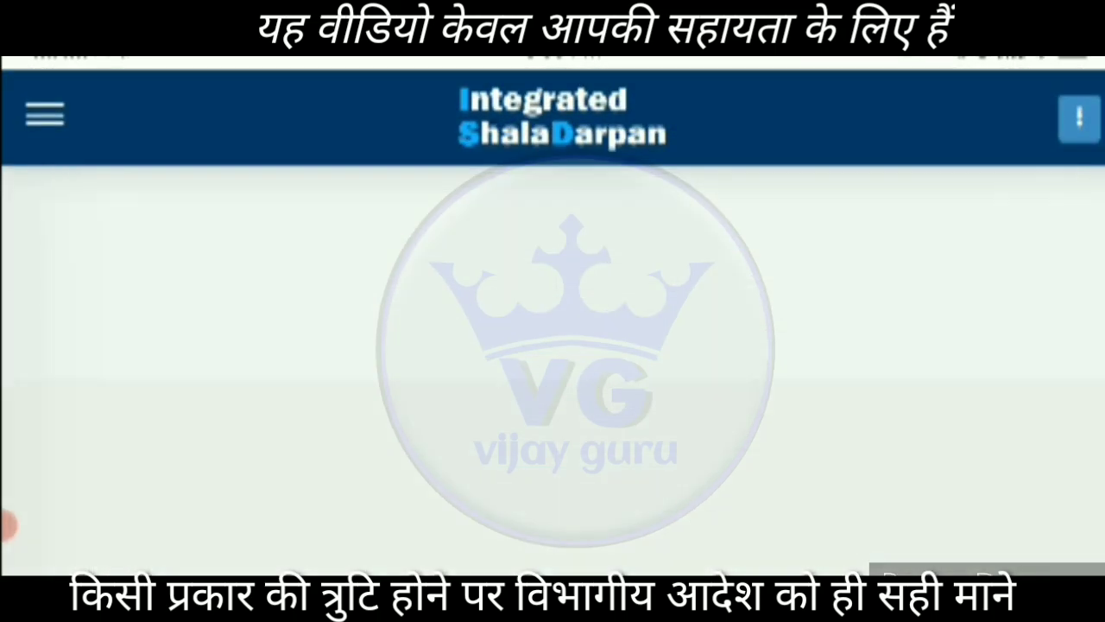
# Step: Review the casual leave row in item 17, checking its year, start and end dates, day count and order copy columns
pyautogui.scroll(5, 552, 372)
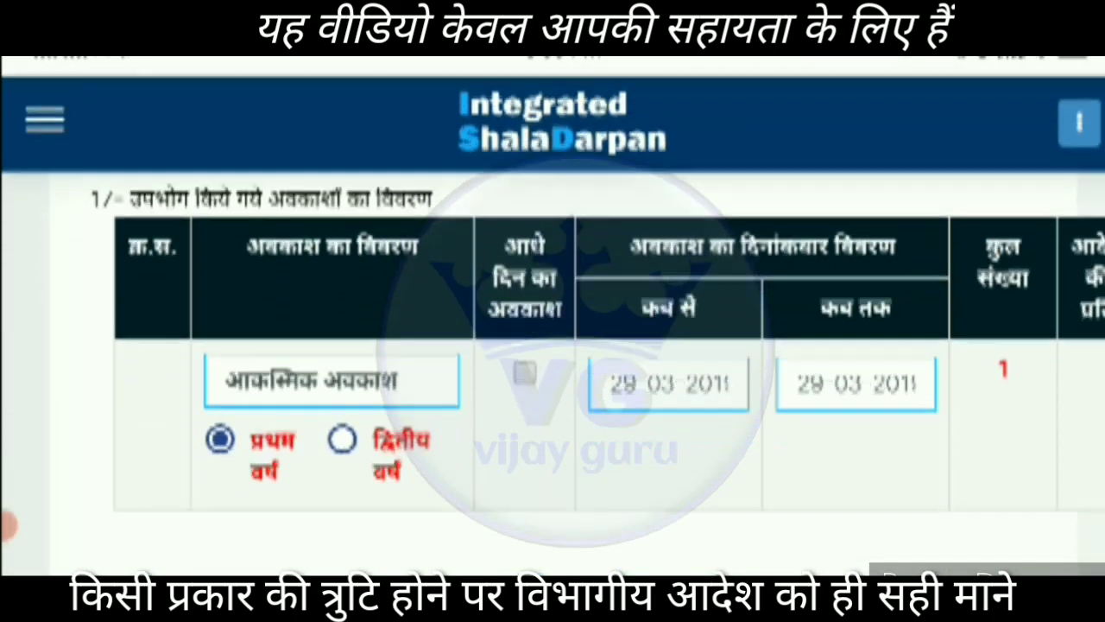
pyautogui.scroll(-2, 552, 372)
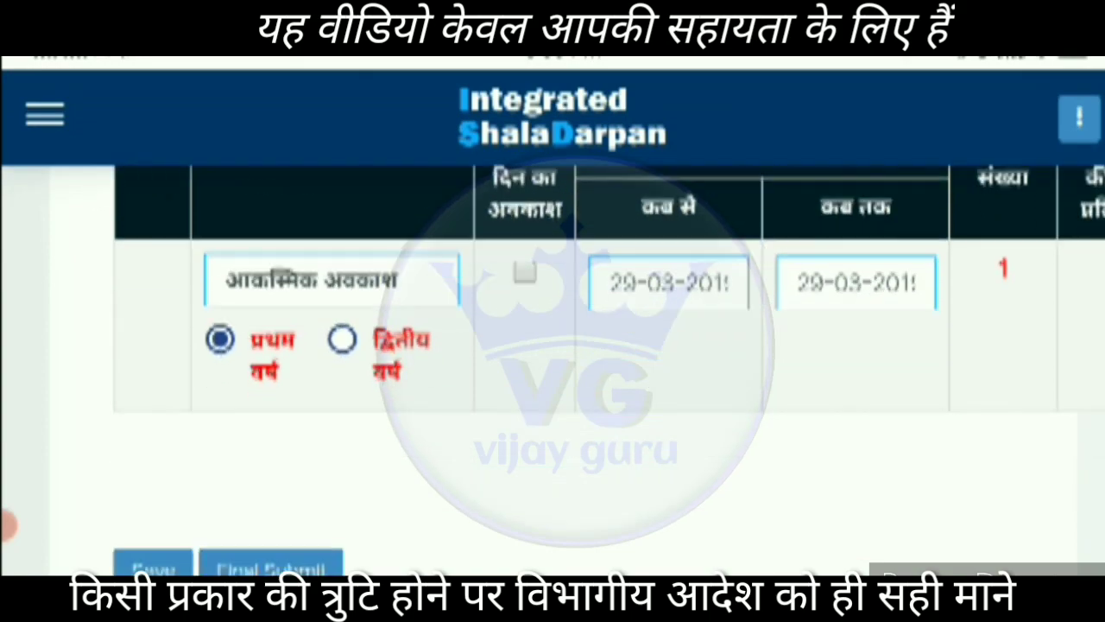
pyautogui.hscroll(2, 552, 372)
pyautogui.scroll(2, 553, 372)
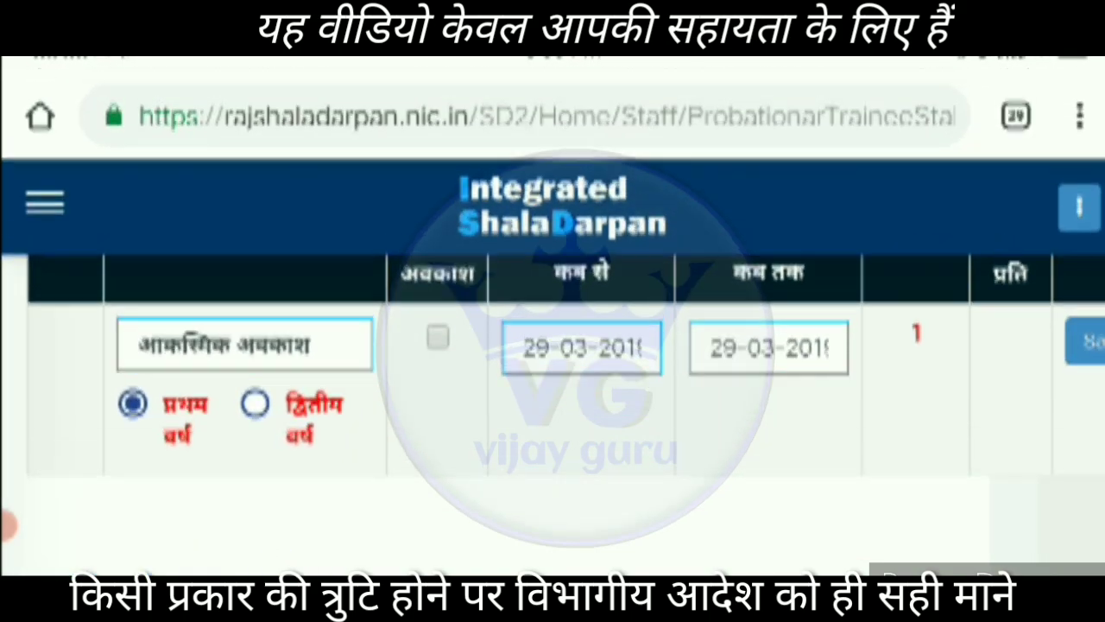
pyautogui.hscroll(-2, 553, 371)
pyautogui.scroll(-1, 553, 389)
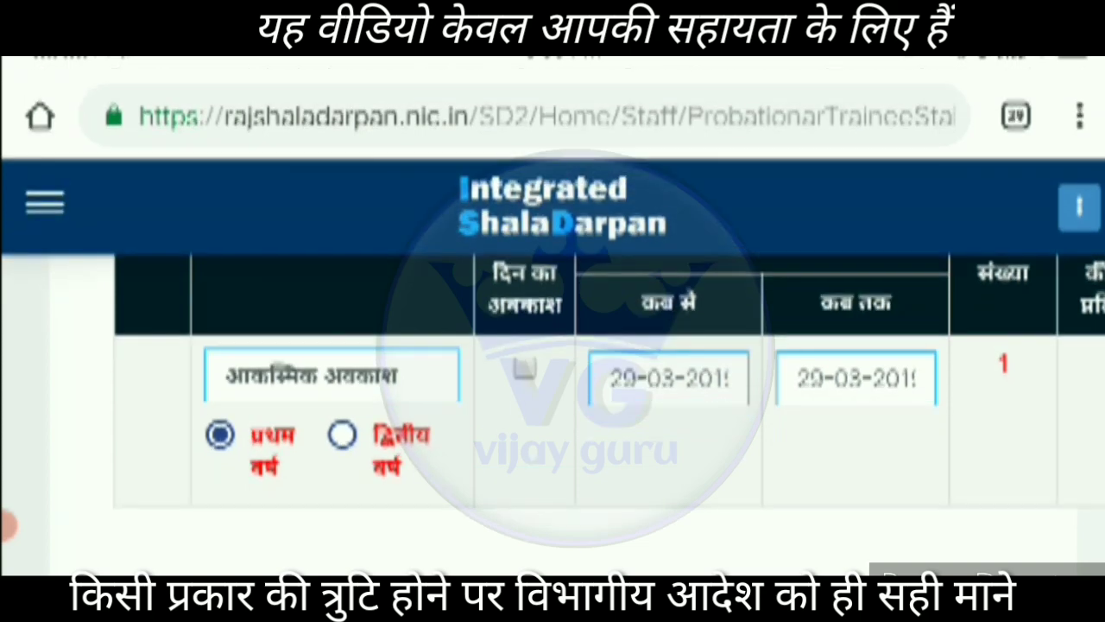
pyautogui.hscroll(2, 553, 389)
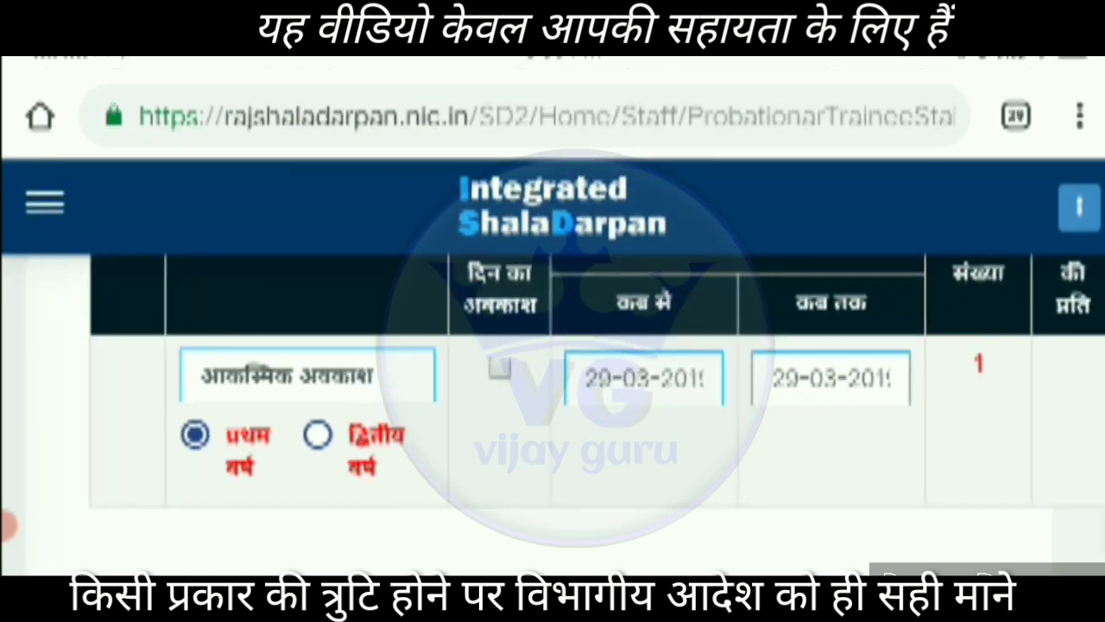
pyautogui.hscroll(-2, 553, 389)
pyautogui.scroll(1, 553, 389)
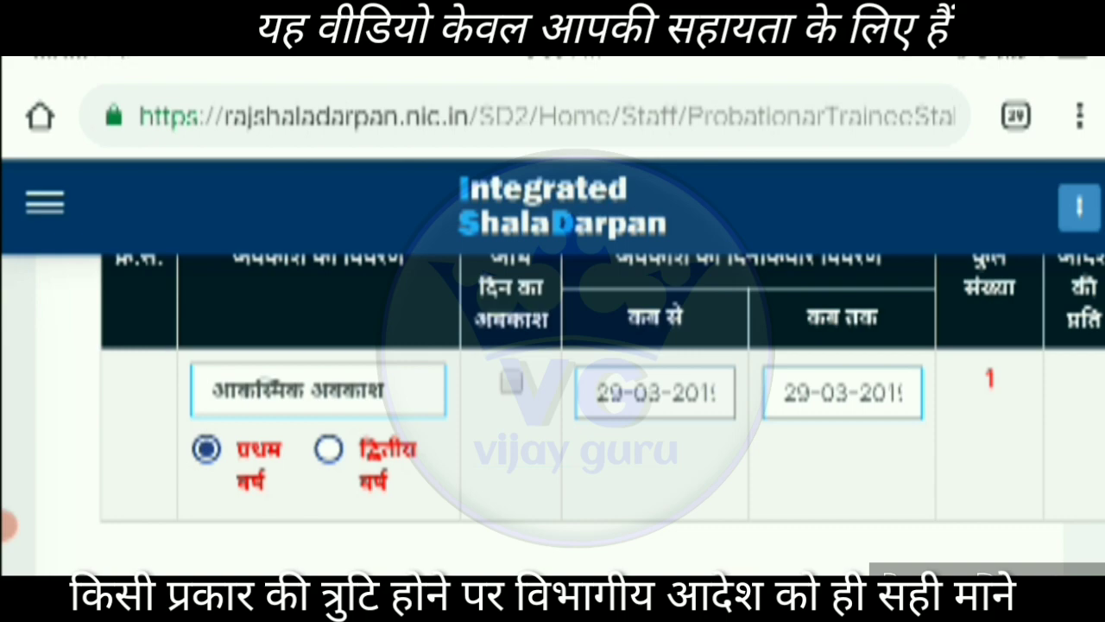
# Step: Assign the item 17 leave entry to द्वितीय वर्ष (second year) with आकस्मिक अवकाश (casual leave) as its type
pyautogui.click(329, 448)
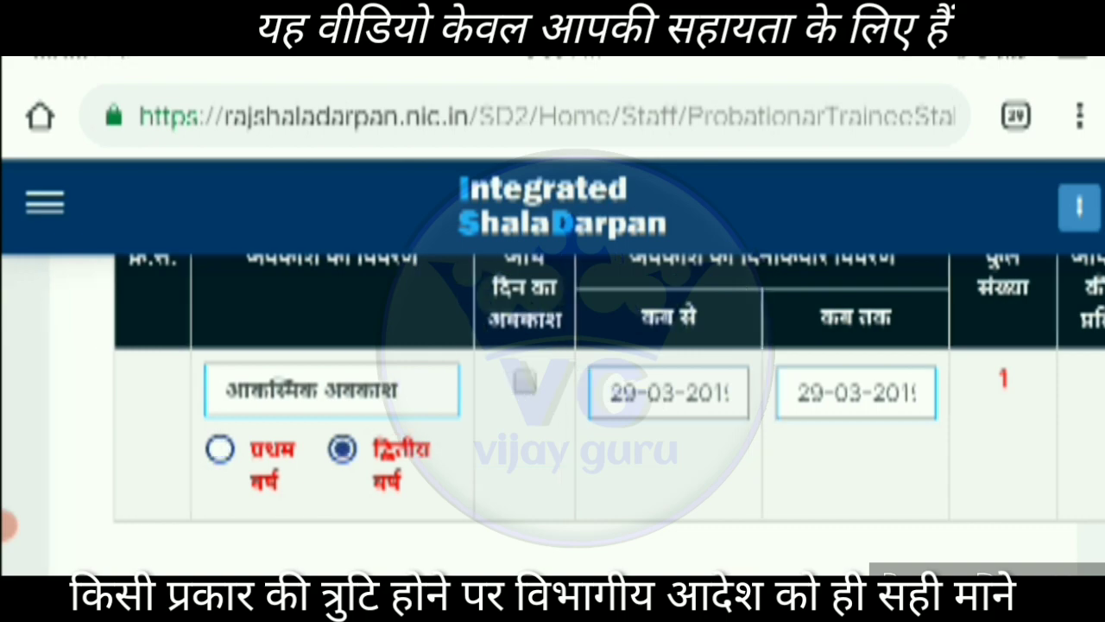
pyautogui.click(332, 389)
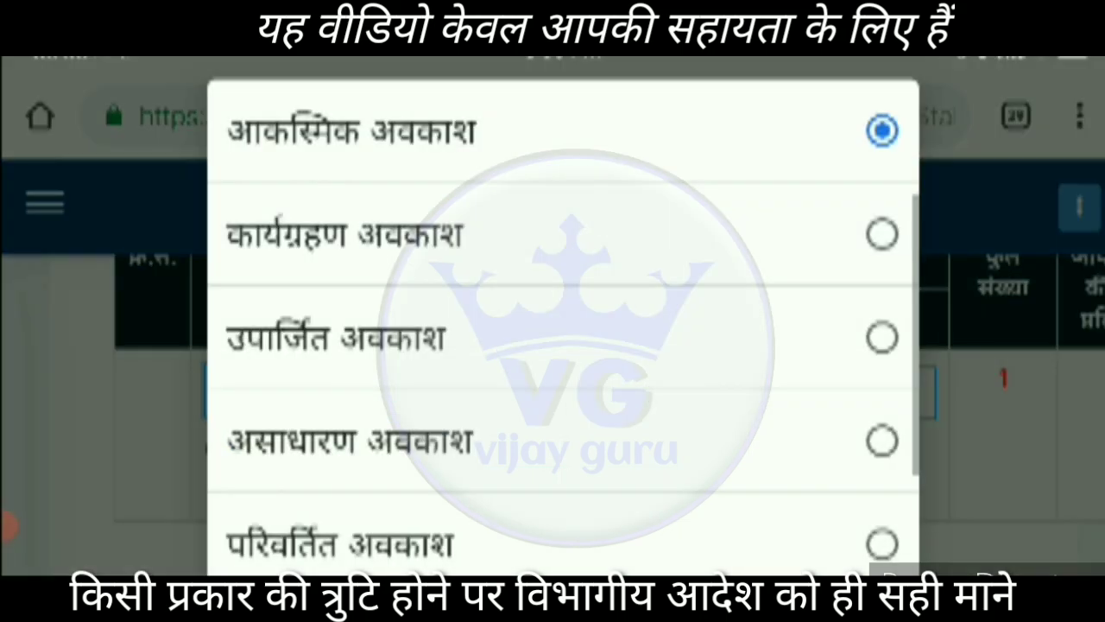
pyautogui.click(371, 129)
pyautogui.scroll(-1, 553, 346)
pyautogui.scroll(-2, 553, 345)
pyautogui.scroll(2, 552, 345)
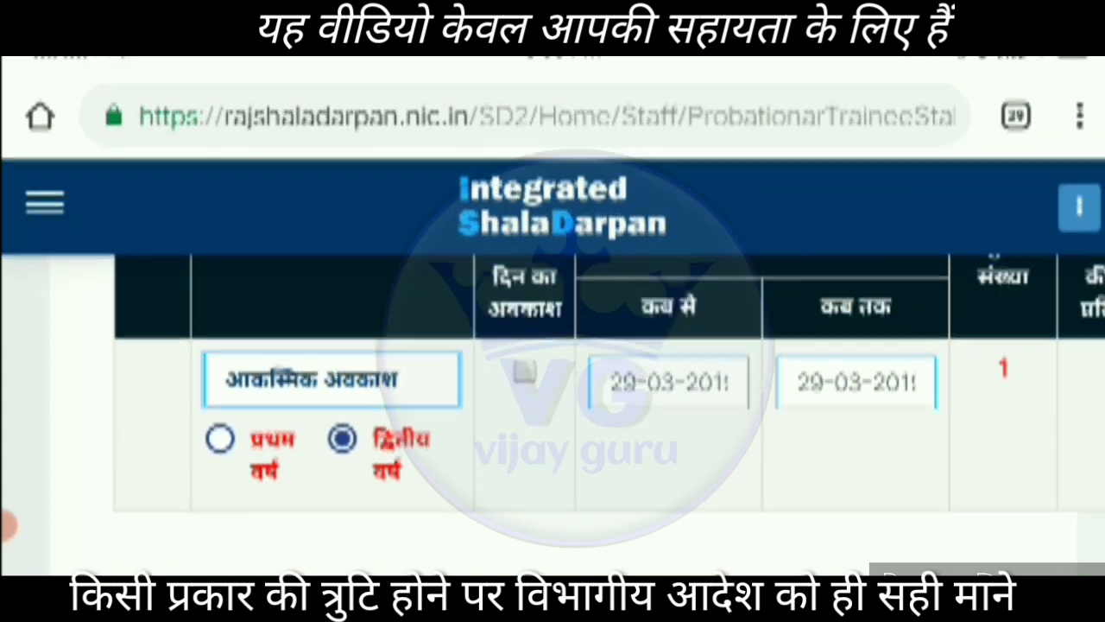
pyautogui.click(332, 388)
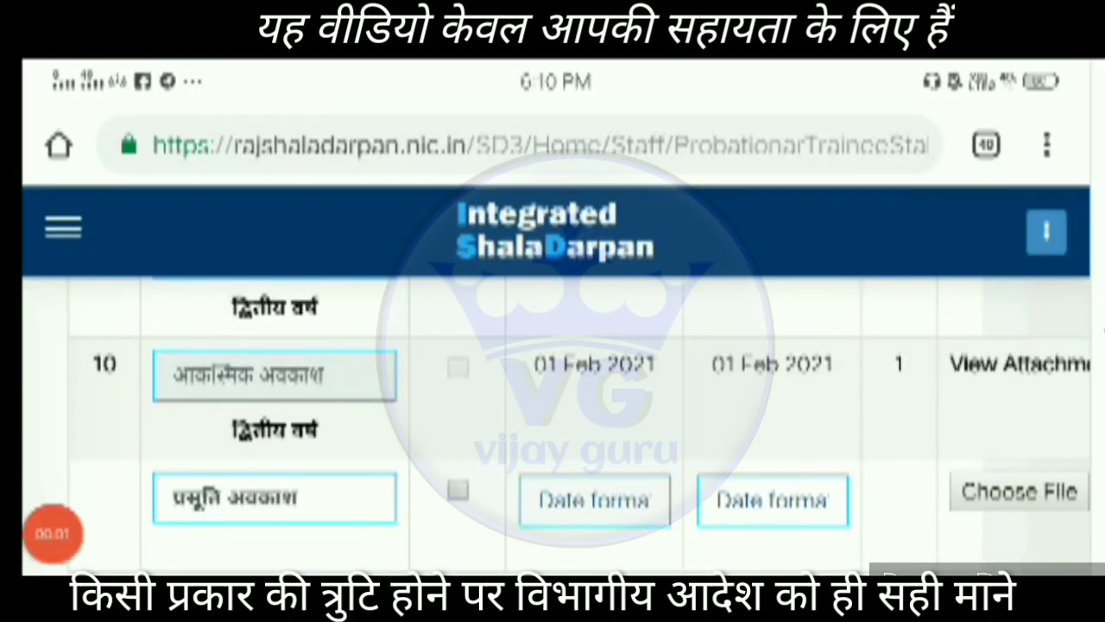
# Step: Examine the year-wise leave summary table below item 17's entries and the save and final submission options at the form's end
pyautogui.scroll(-3, 553, 389)
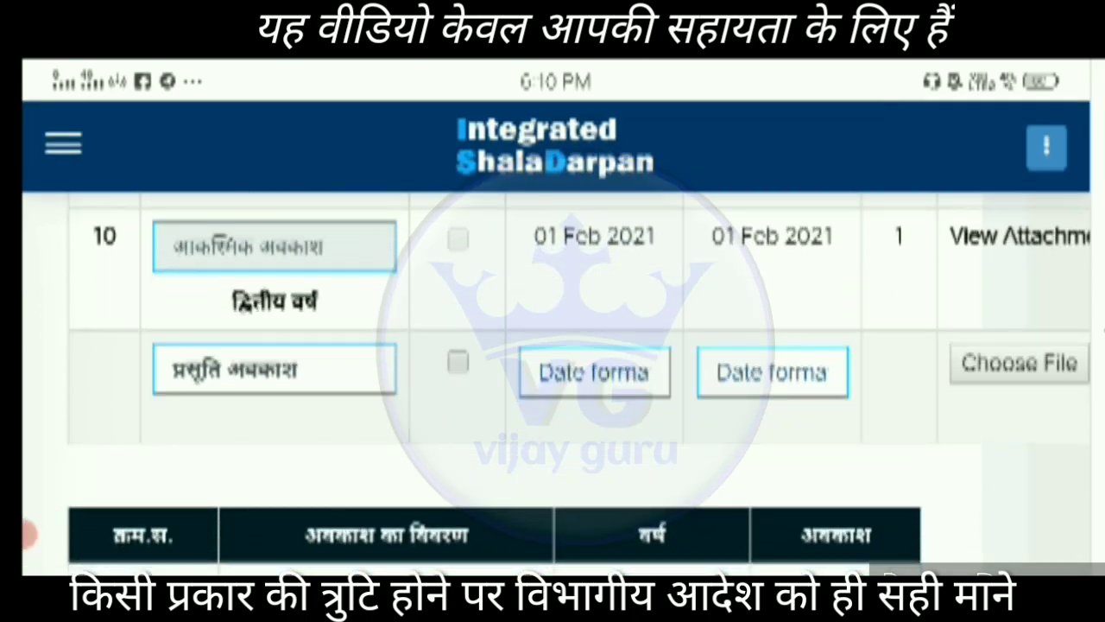
pyautogui.scroll(-1, 553, 388)
pyautogui.scroll(-5, 553, 383)
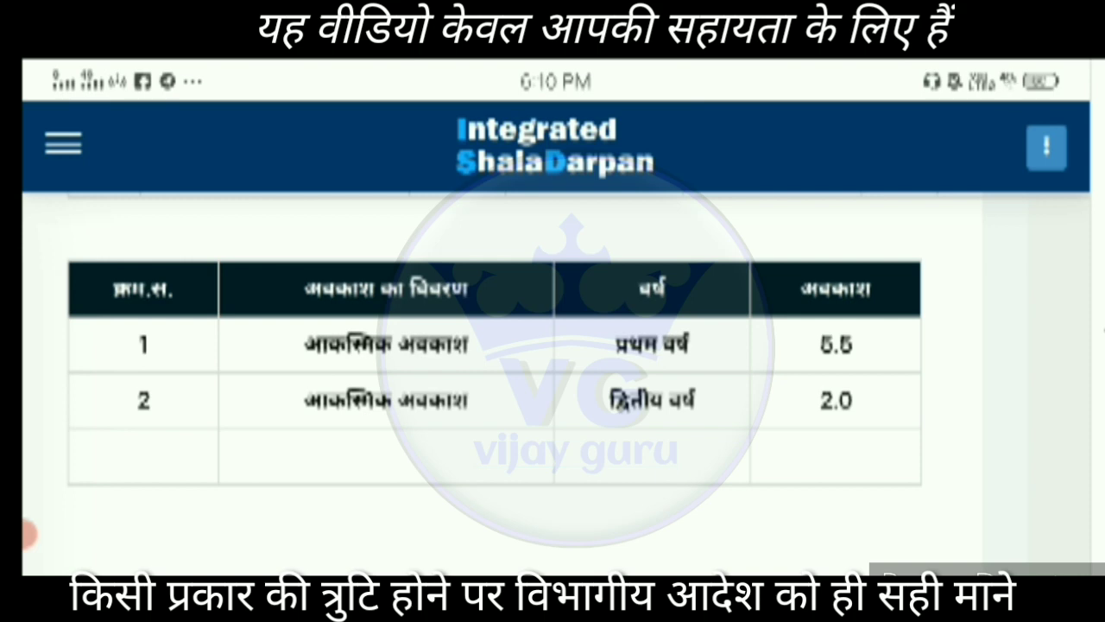
pyautogui.scroll(1, 552, 371)
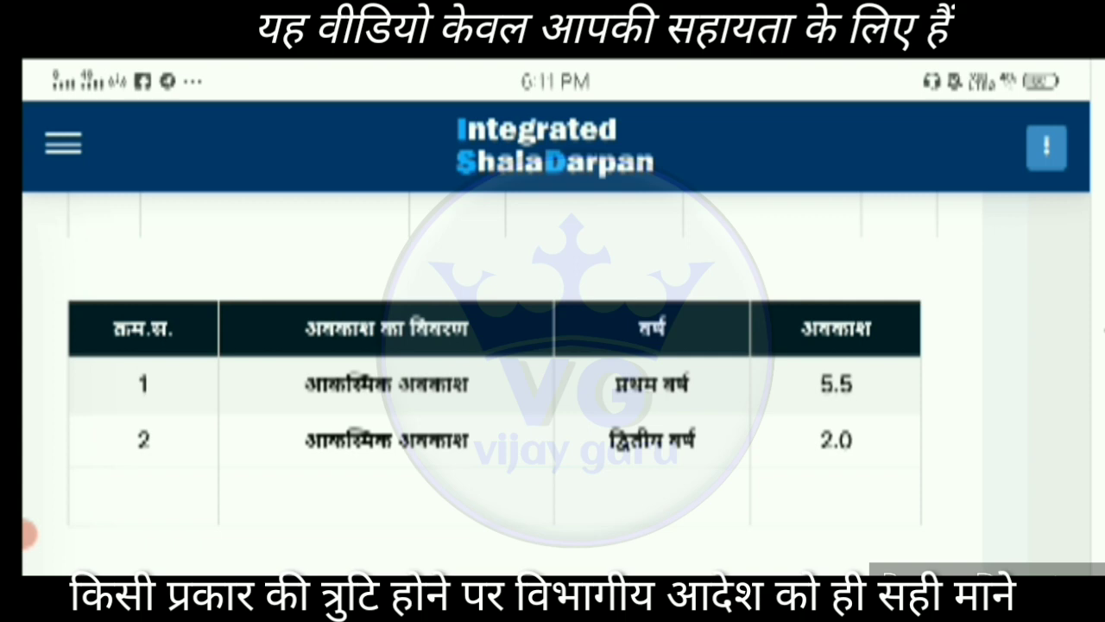
pyautogui.scroll(-2, 552, 380)
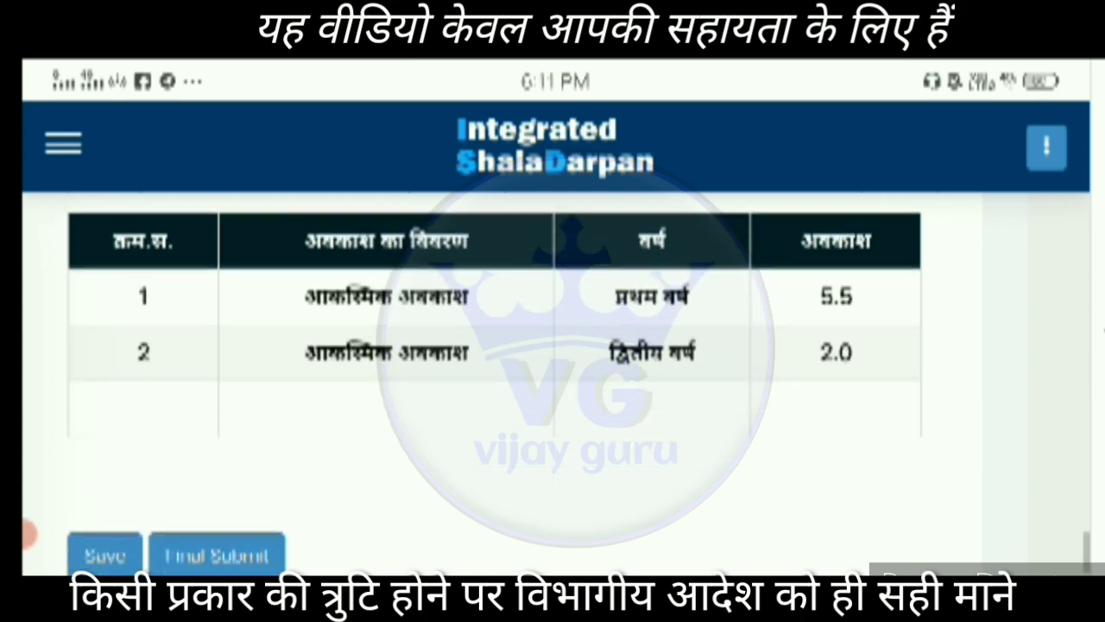
pyautogui.scroll(-2, 553, 380)
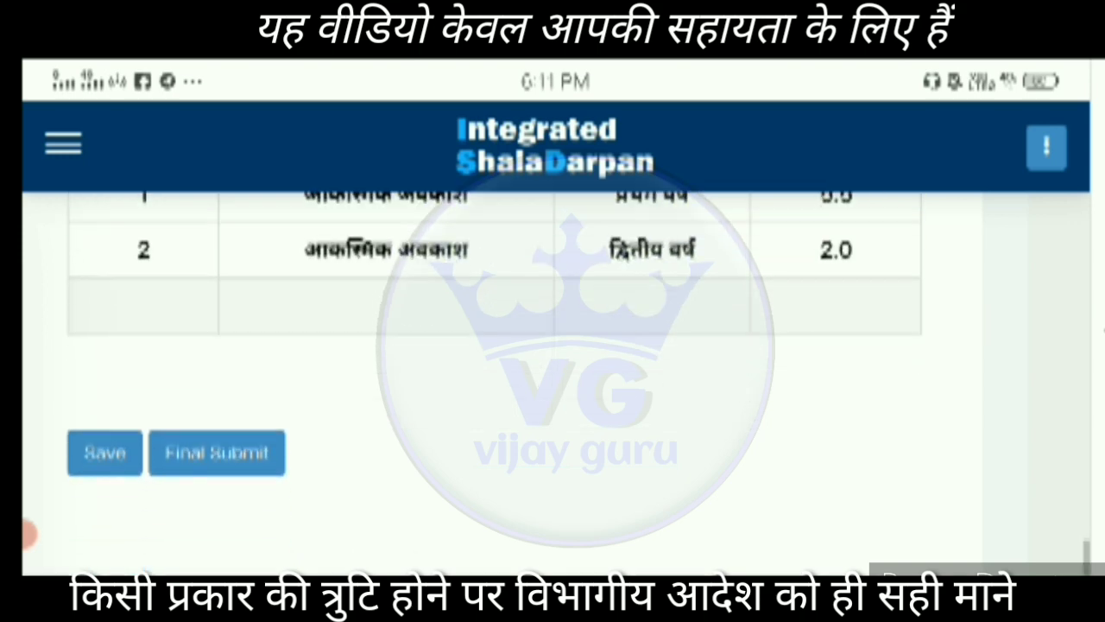
pyautogui.hscroll(-1, 552, 380)
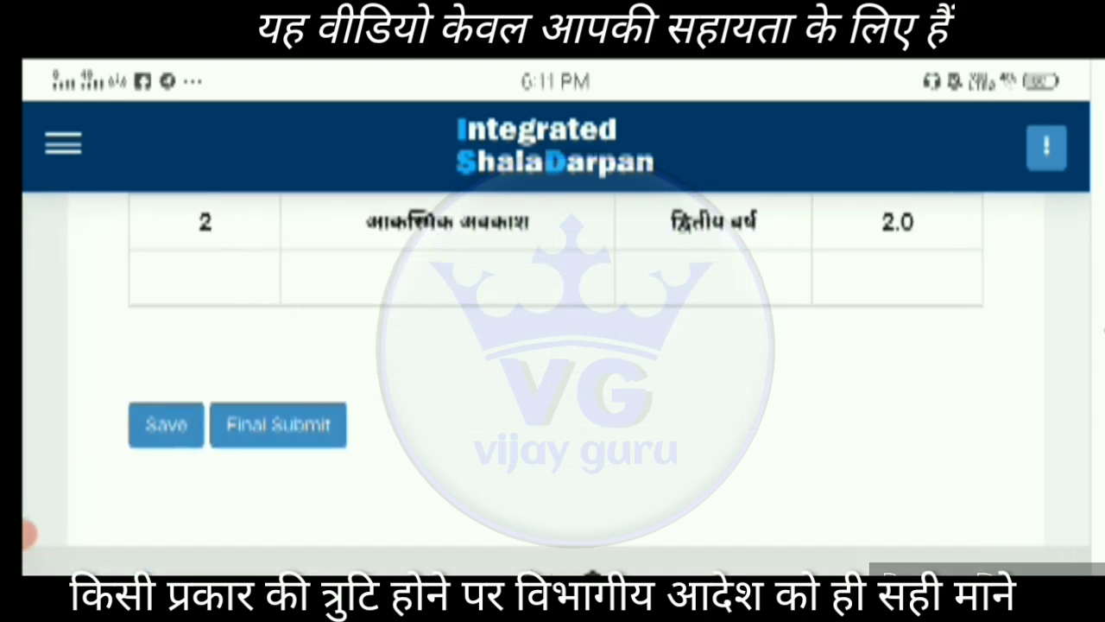